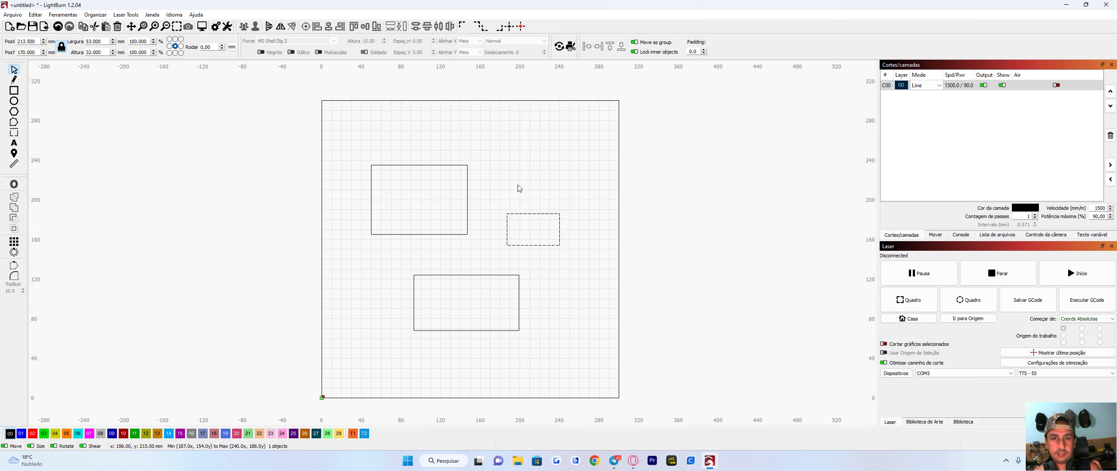
Box-select the two upper rectangles, extend the box selection to all three rectangles, and clear the selection.
{"action": "left_click_drag", "start_coordinate": [344, 124], "coordinate": [609, 272]}
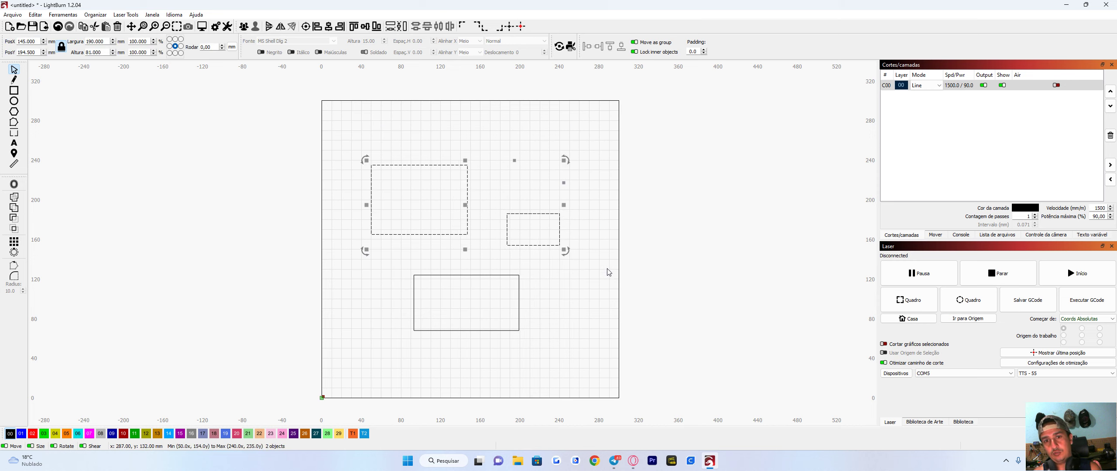
{"action": "left_click_drag", "start_coordinate": [306, 109], "coordinate": [664, 405]}
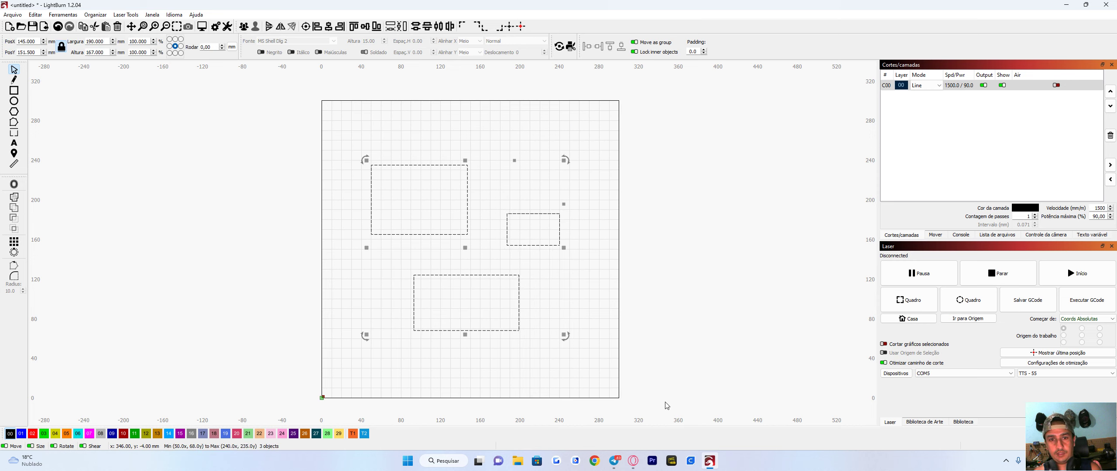
{"action": "left_click", "coordinate": [349, 144]}
{"action": "scroll", "coordinate": [401, 180], "scroll_direction": "up", "scroll_amount": 2}
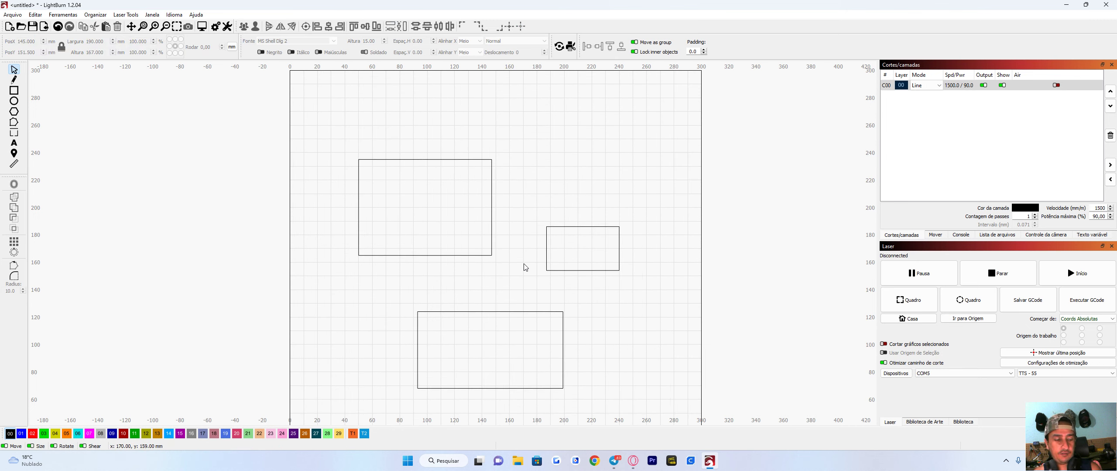
Select the small rectangle and the large upper rectangle together, individually and with a selection box, and clear the selection.
{"action": "left_click", "coordinate": [547, 266]}
{"action": "left_click", "coordinate": [491, 251], "text": "shift"}
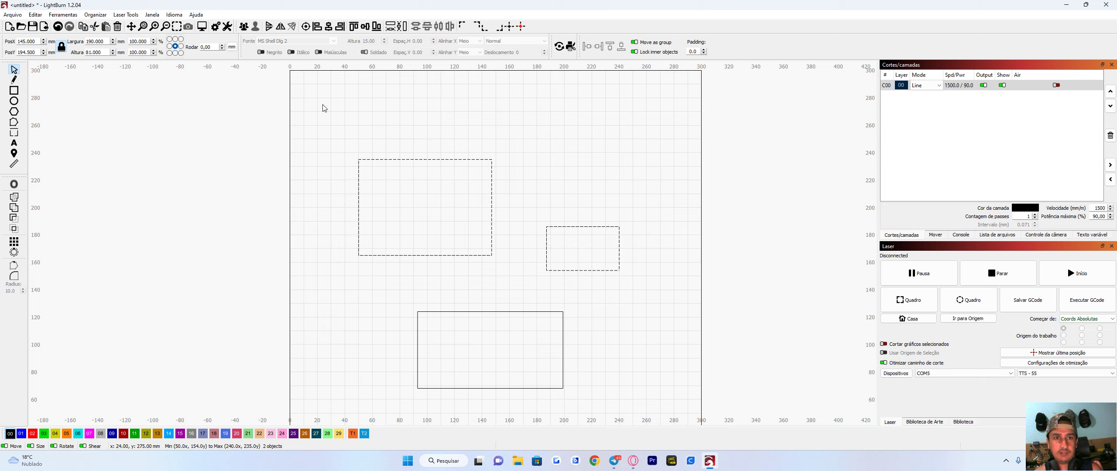
{"action": "left_click_drag", "start_coordinate": [321, 110], "coordinate": [711, 301]}
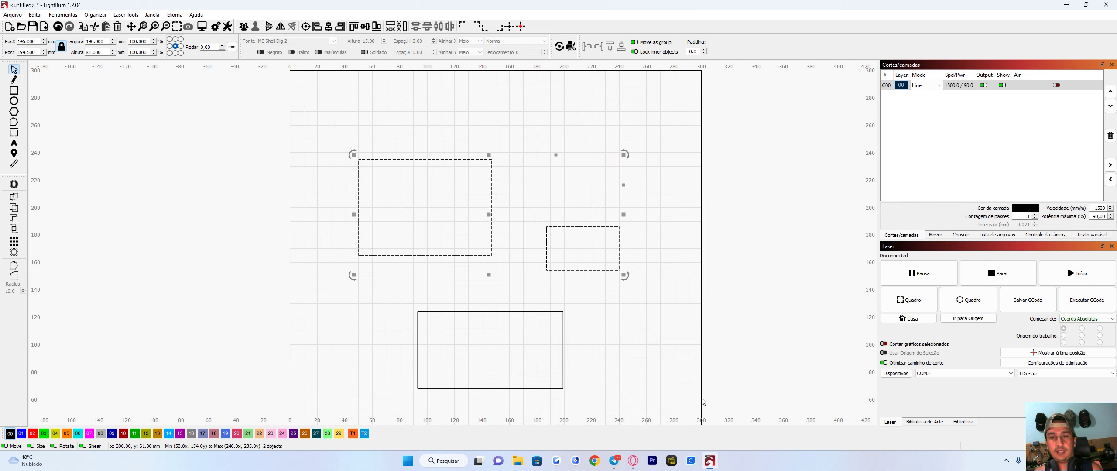
{"action": "left_click", "coordinate": [528, 235]}
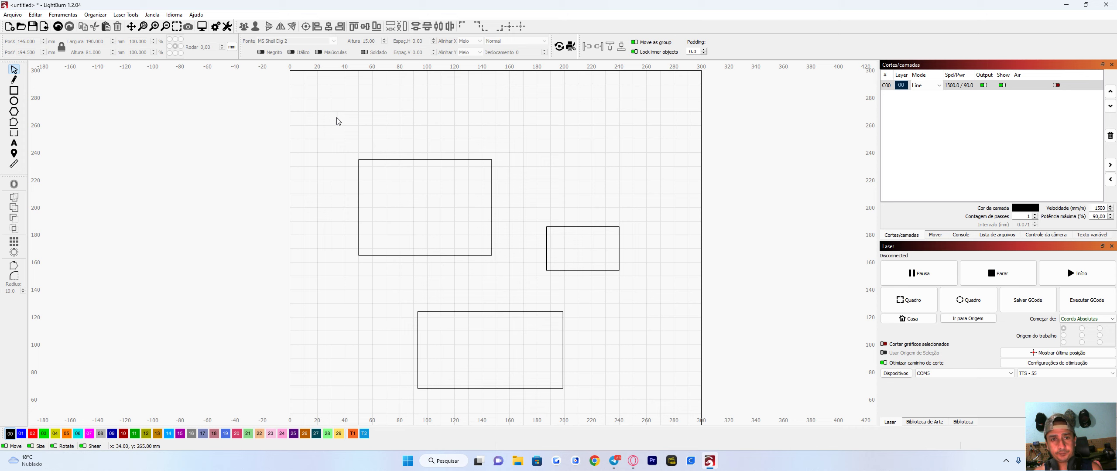
Select the large upper rectangle and the lower rectangle without the small one, and shift the pair slightly upward.
{"action": "left_click", "coordinate": [442, 160]}
{"action": "left_click", "coordinate": [598, 228], "text": "shift"}
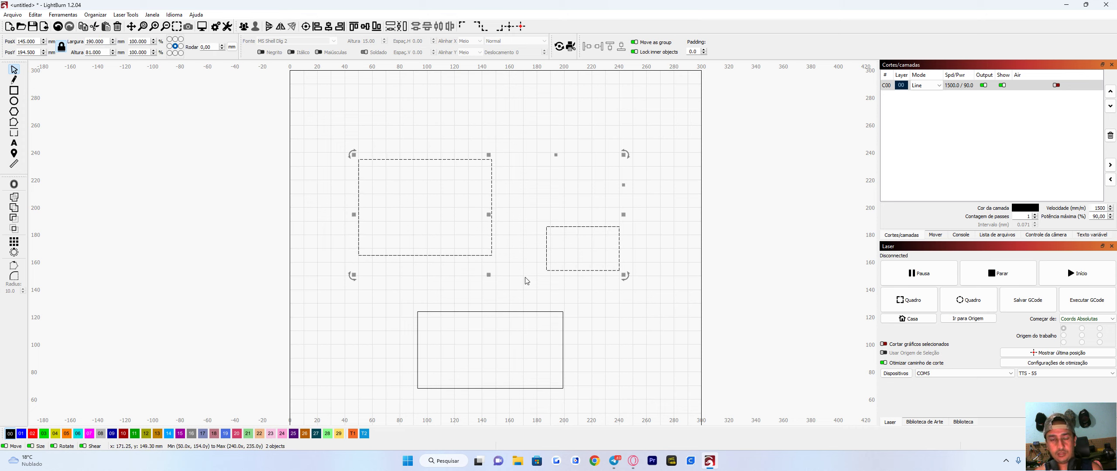
{"action": "left_click", "coordinate": [547, 270], "text": "shift"}
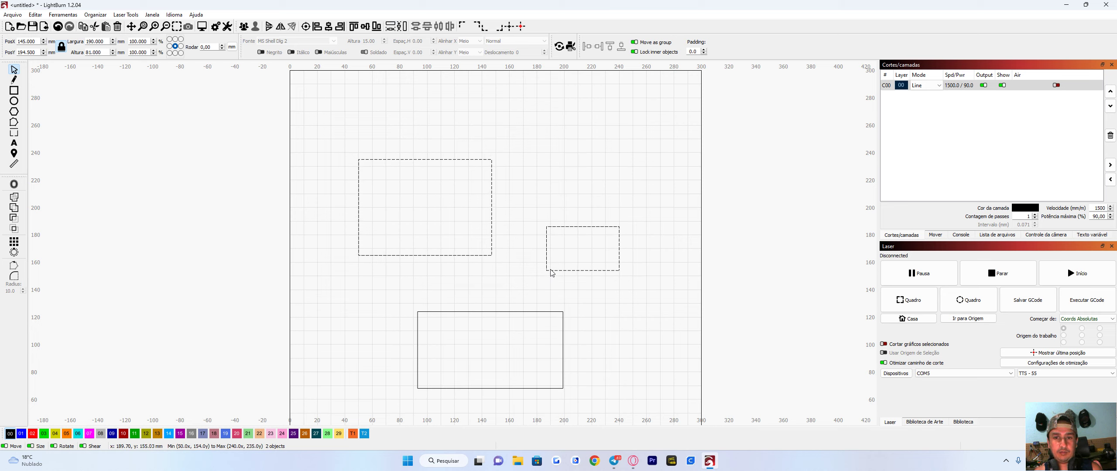
{"action": "left_click", "coordinate": [499, 312], "text": "shift"}
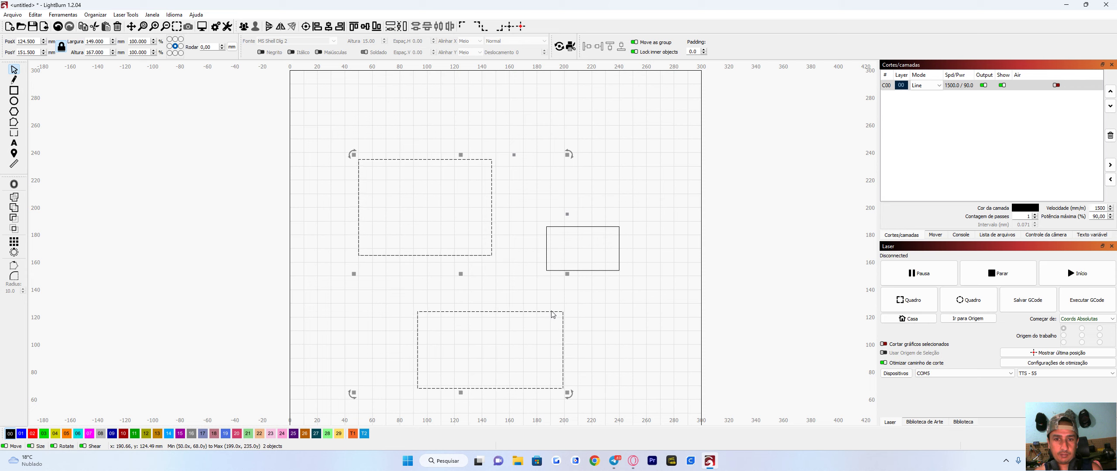
{"action": "left_click_drag", "start_coordinate": [552, 312], "coordinate": [551, 308]}
Box-select all three rectangles, remove the small one from the selection, and clear the selection.
{"action": "left_click_drag", "start_coordinate": [310, 115], "coordinate": [700, 398]}
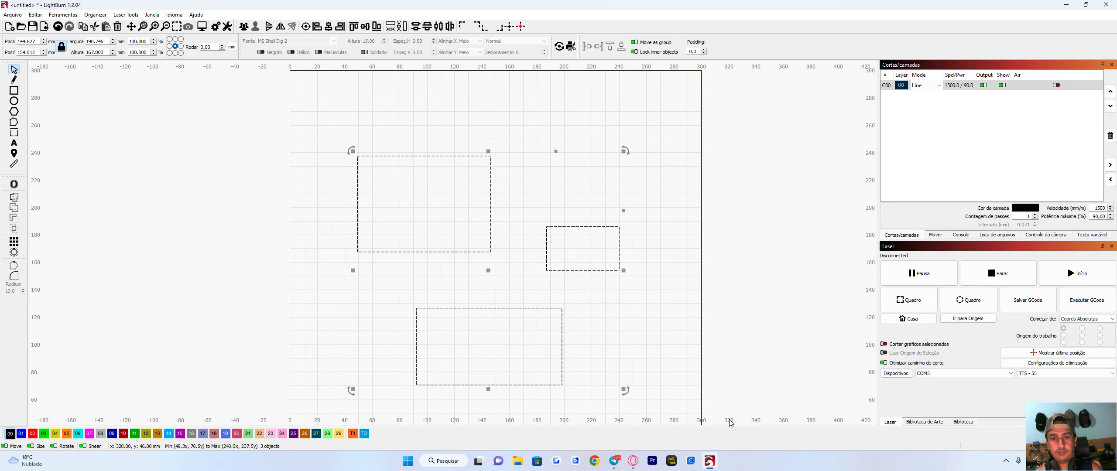
{"action": "left_click", "coordinate": [588, 274], "text": "shift"}
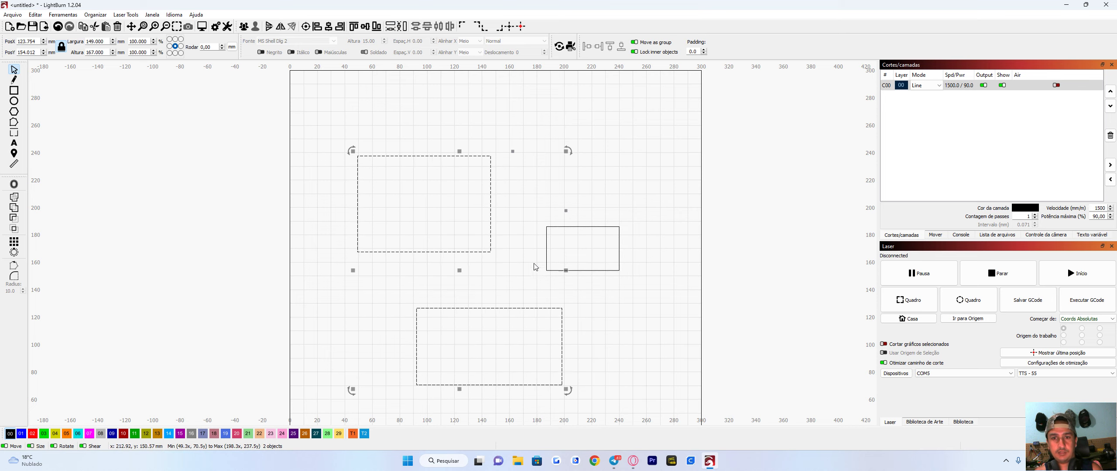
{"action": "left_click", "coordinate": [626, 305]}
{"action": "scroll", "coordinate": [607, 313], "scroll_direction": "down", "scroll_amount": 3}
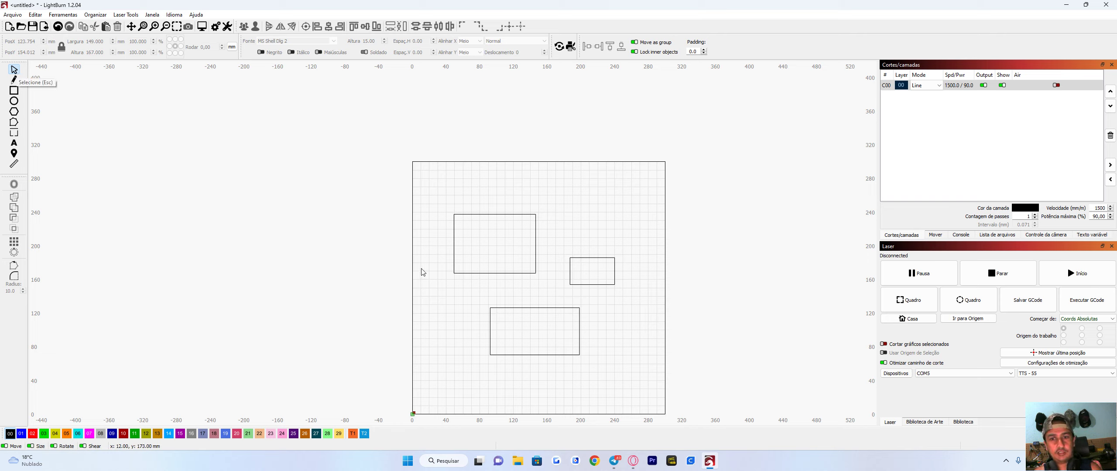
Draw a series of random lines and curves with the line tool around the work area's upper-right part.
{"action": "left_click", "coordinate": [13, 79]}
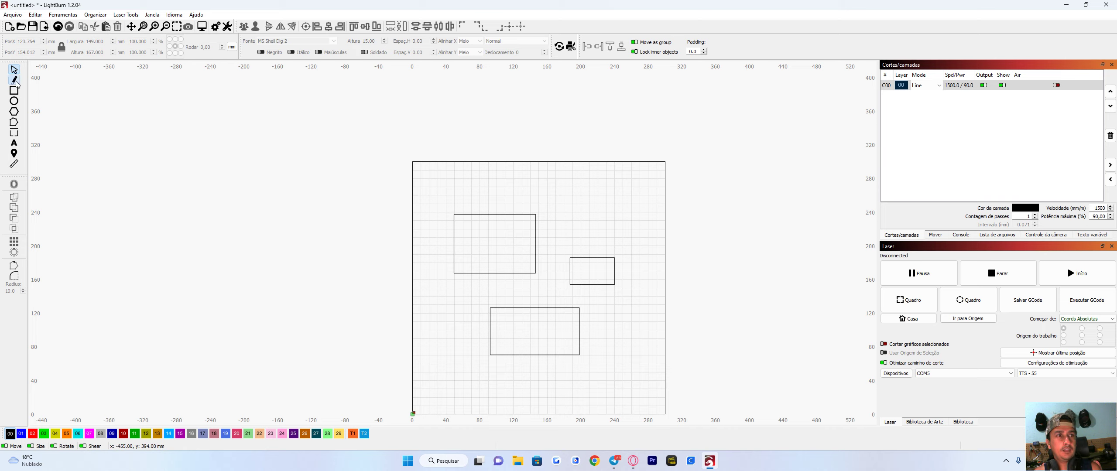
{"action": "left_click", "coordinate": [635, 188]}
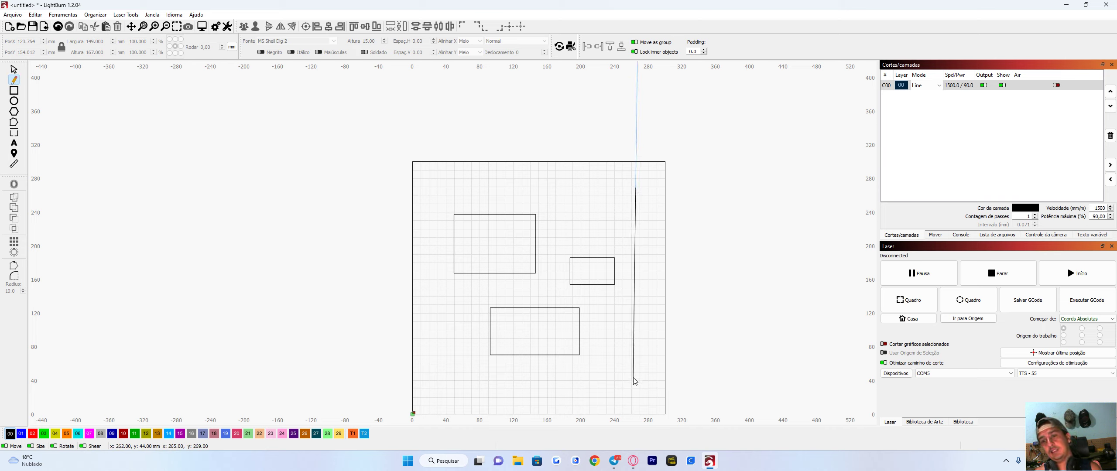
{"action": "mouse_move", "coordinate": [633, 377]}
{"action": "left_mouse_down"}
{"action": "mouse_move", "coordinate": [668, 264]}
{"action": "mouse_move", "coordinate": [570, 215]}
{"action": "left_mouse_up"}
{"action": "left_click_drag", "start_coordinate": [663, 224], "coordinate": [567, 214]}
{"action": "left_click_drag", "start_coordinate": [579, 191], "coordinate": [576, 225]}
{"action": "mouse_move", "coordinate": [548, 198]}
{"action": "left_mouse_down"}
{"action": "mouse_move", "coordinate": [601, 199]}
{"action": "mouse_move", "coordinate": [547, 197]}
{"action": "left_mouse_up"}
{"action": "mouse_move", "coordinate": [551, 194]}
{"action": "left_mouse_down"}
{"action": "mouse_move", "coordinate": [619, 194]}
{"action": "mouse_move", "coordinate": [584, 209]}
{"action": "left_mouse_up"}
{"action": "left_click_drag", "start_coordinate": [572, 172], "coordinate": [616, 194]}
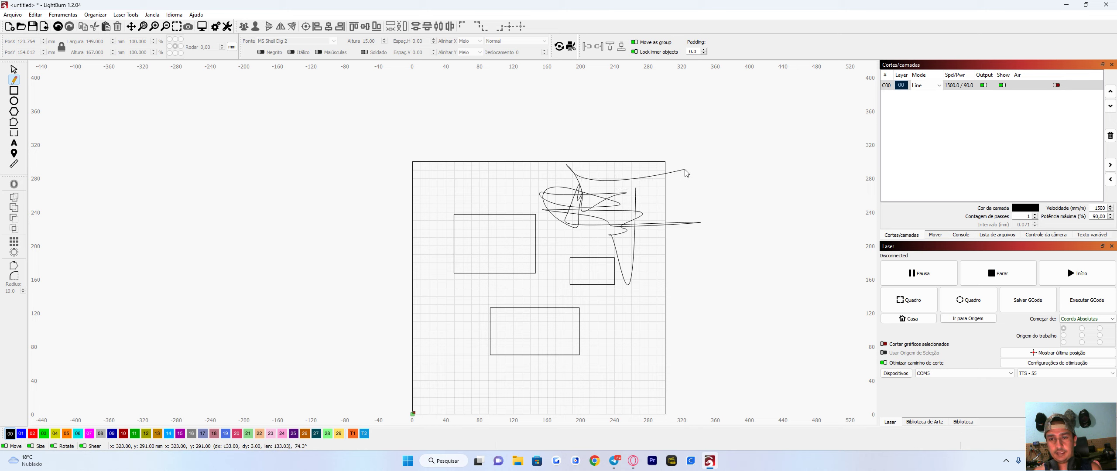
{"action": "left_click_drag", "start_coordinate": [683, 170], "coordinate": [713, 214]}
{"action": "right_click", "coordinate": [714, 214]}
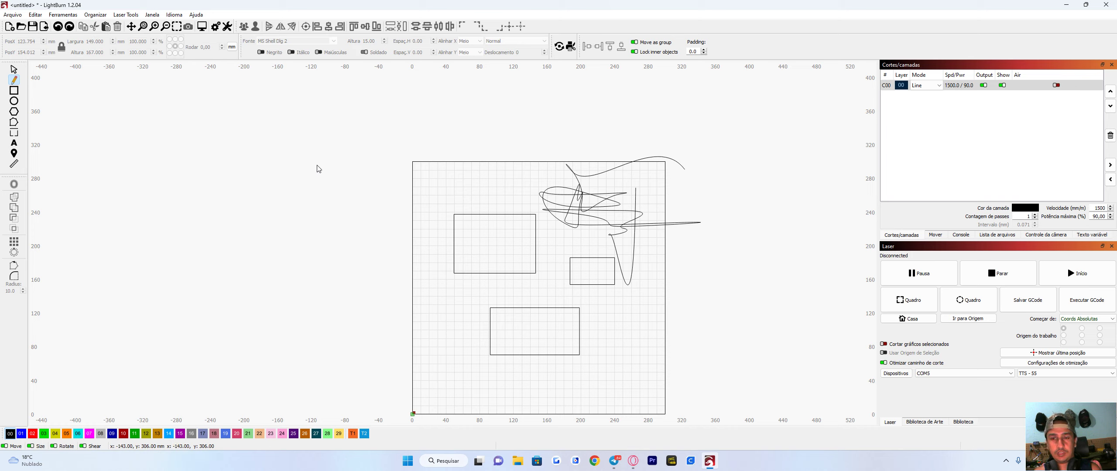
Undo all the random lines and curves, keeping only the three rectangles.
{"action": "left_click", "coordinate": [58, 27]}
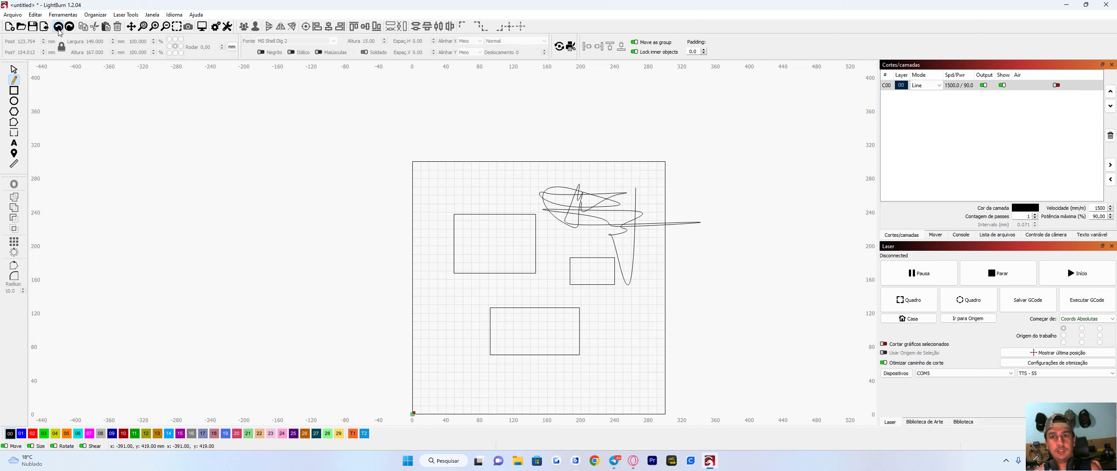
{"action": "left_click", "coordinate": [59, 29]}
{"action": "left_click", "coordinate": [59, 29]}
{"action": "left_click", "coordinate": [59, 30]}
{"action": "left_click", "coordinate": [59, 30]}
{"action": "left_click", "coordinate": [59, 29]}
{"action": "left_click", "coordinate": [59, 30]}
{"action": "left_click", "coordinate": [59, 30]}
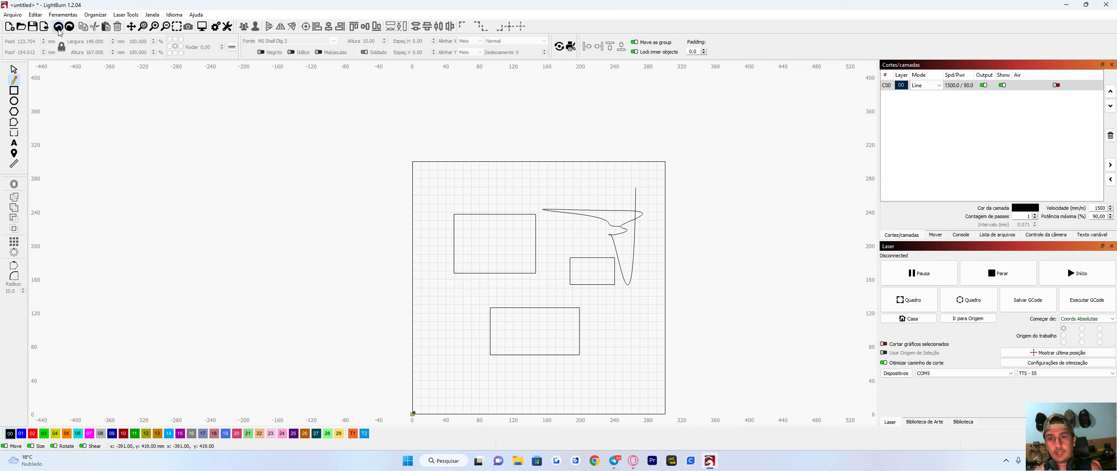
{"action": "left_click", "coordinate": [59, 29]}
{"action": "left_click", "coordinate": [59, 30]}
{"action": "left_click", "coordinate": [59, 30]}
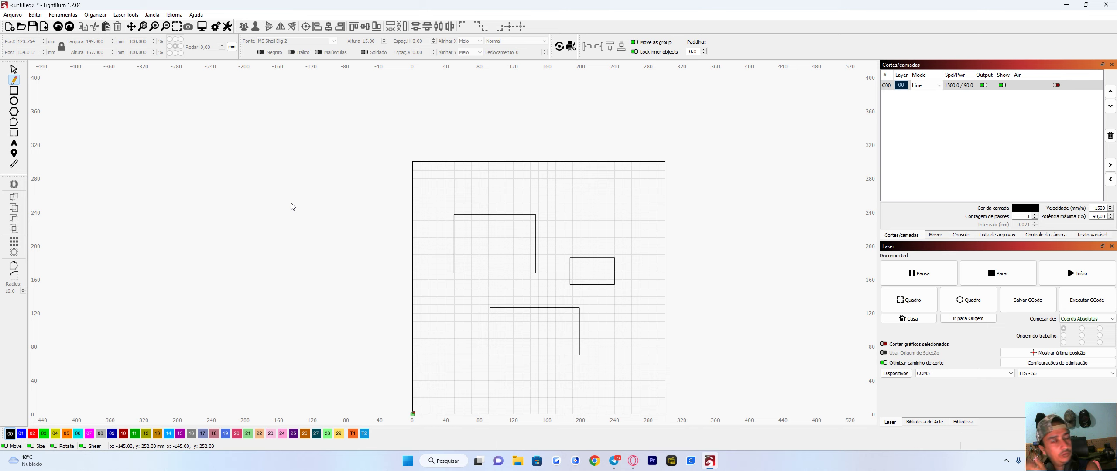
{"action": "scroll", "coordinate": [538, 283], "scroll_direction": "up", "scroll_amount": 4}
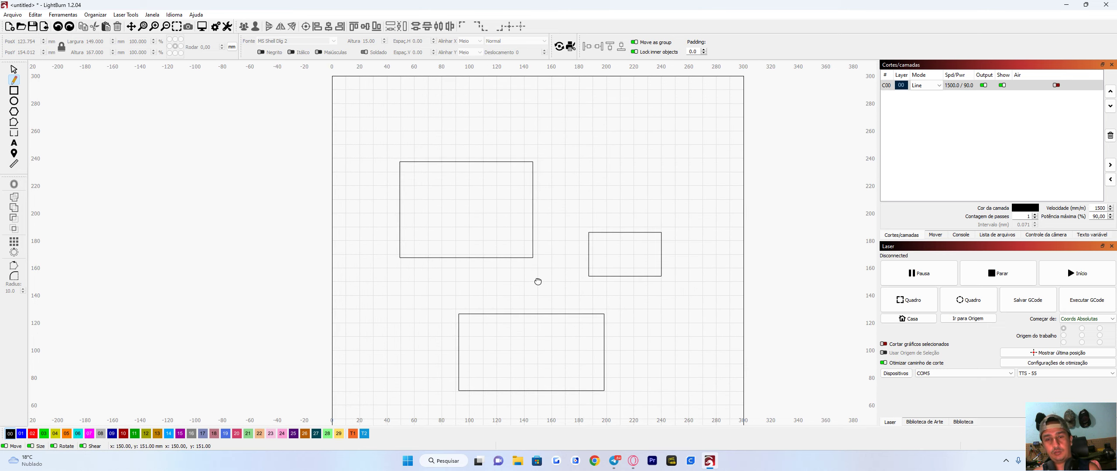
{"action": "left_click_drag", "start_coordinate": [544, 276], "coordinate": [524, 266]}
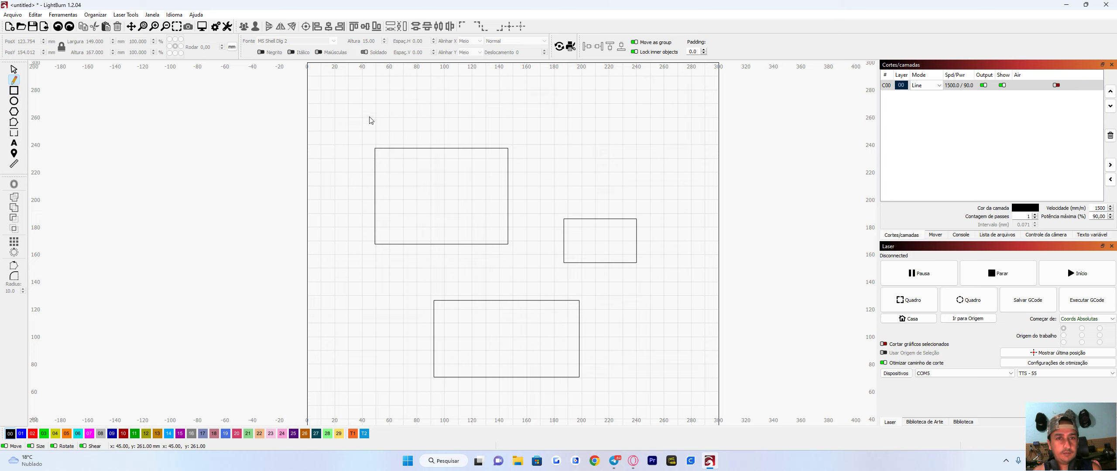
{"action": "left_click_drag", "start_coordinate": [369, 116], "coordinate": [408, 150]}
{"action": "key", "text": "Escape"}
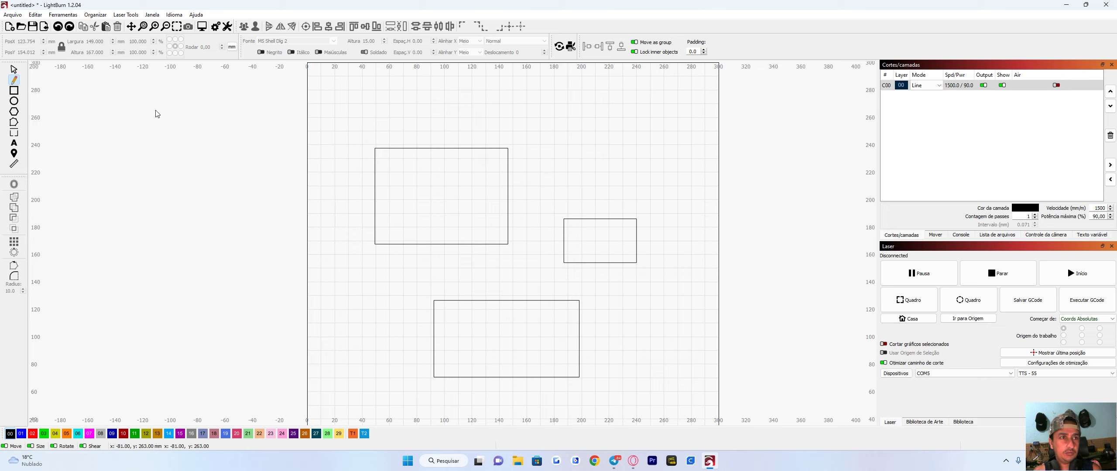
Draw several rectangles in the work area's upper half, including ones about 136 x 102 mm, 41 x 76 mm and 12 x 38 mm.
{"action": "left_click", "coordinate": [18, 92]}
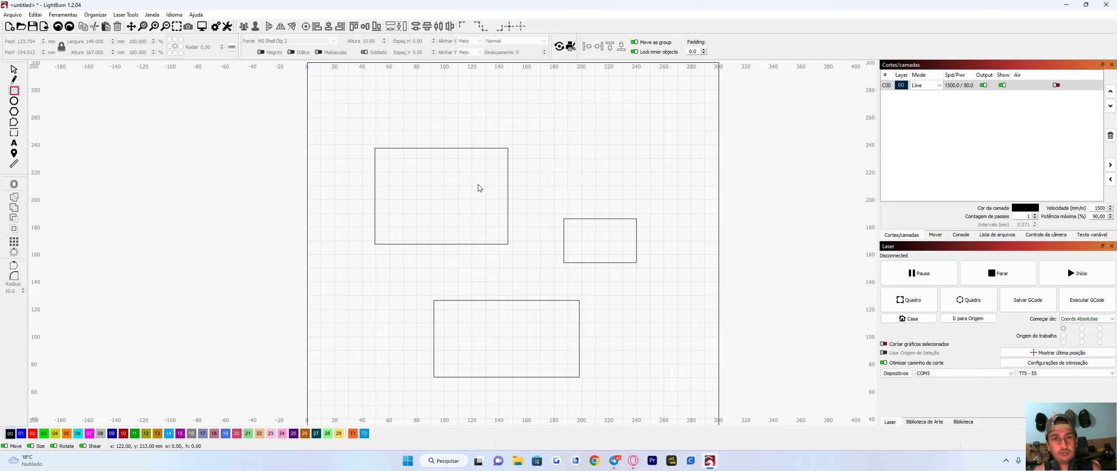
{"action": "mouse_move", "coordinate": [592, 175]}
{"action": "left_mouse_down"}
{"action": "mouse_move", "coordinate": [608, 190]}
{"action": "mouse_move", "coordinate": [598, 183]}
{"action": "mouse_move", "coordinate": [619, 160]}
{"action": "mouse_move", "coordinate": [710, 229]}
{"action": "left_mouse_up"}
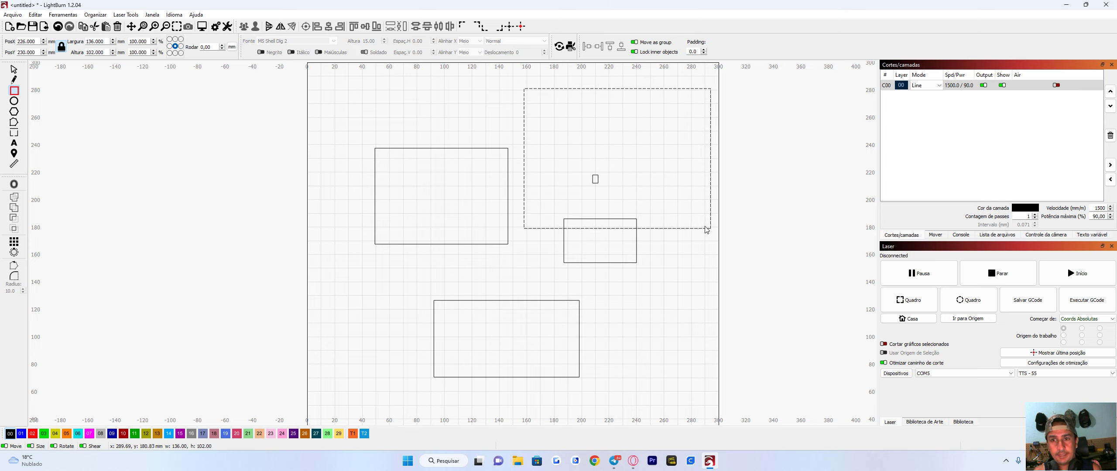
{"action": "left_click_drag", "start_coordinate": [597, 143], "coordinate": [630, 225]}
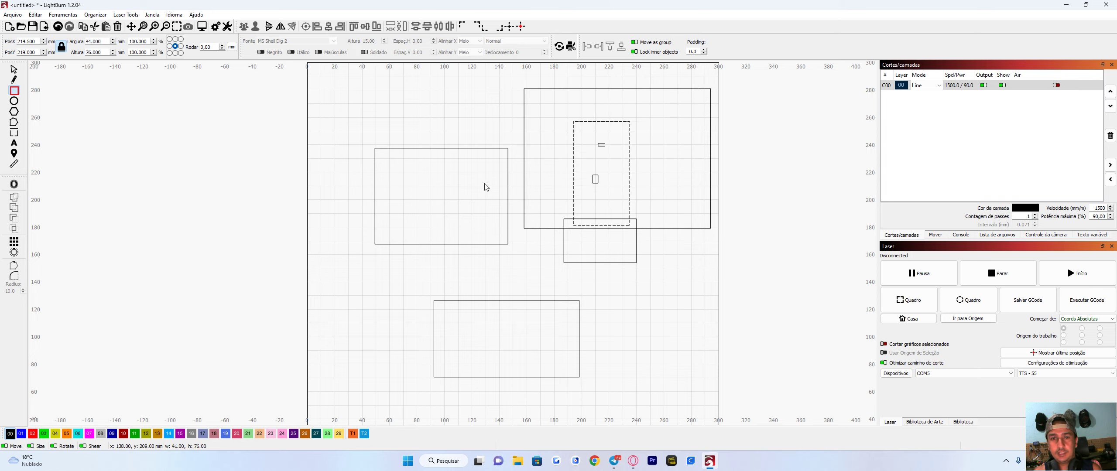
{"action": "mouse_move", "coordinate": [423, 115]}
{"action": "left_mouse_down"}
{"action": "mouse_move", "coordinate": [504, 179]}
{"action": "mouse_move", "coordinate": [431, 144]}
{"action": "left_mouse_up"}
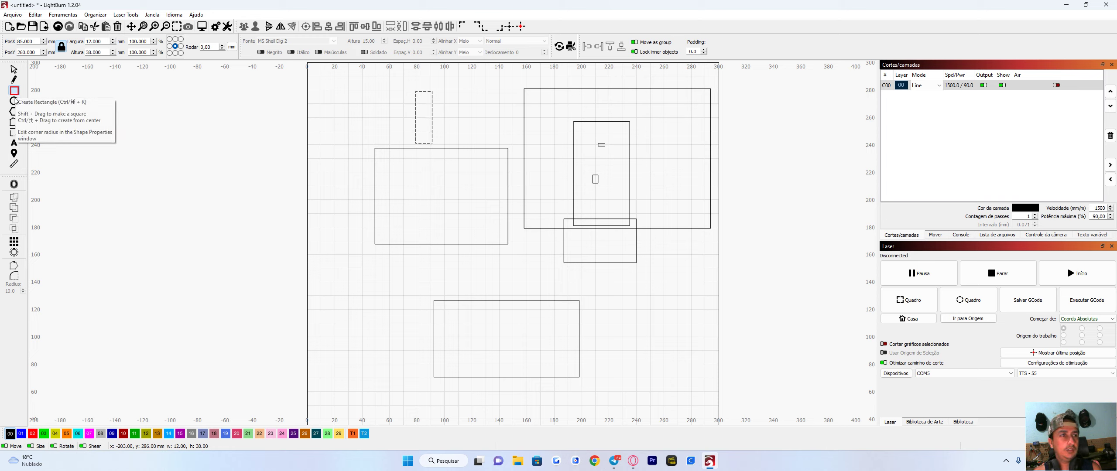
Draw a hexagon about 62 x 36 mm across the work area's left edge and an ellipse about 46 x 42 mm over the large rectangle's corner.
{"action": "left_click", "coordinate": [14, 112]}
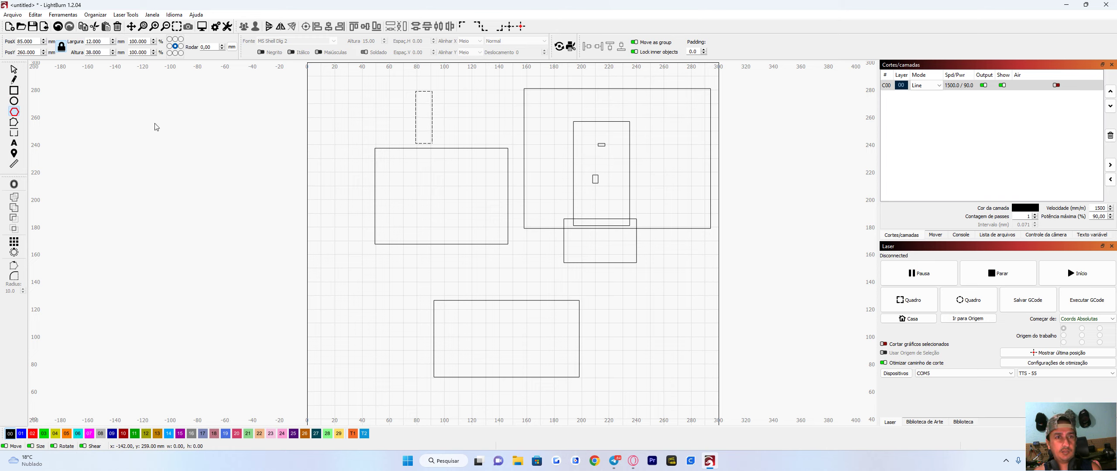
{"action": "left_click_drag", "start_coordinate": [296, 120], "coordinate": [381, 179]}
{"action": "left_click", "coordinate": [14, 101]}
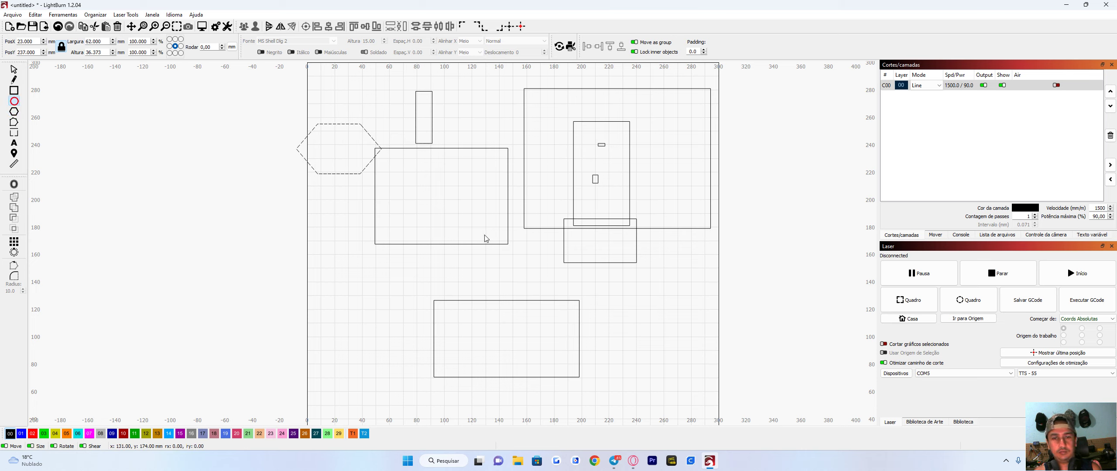
{"action": "left_click_drag", "start_coordinate": [457, 197], "coordinate": [516, 254]}
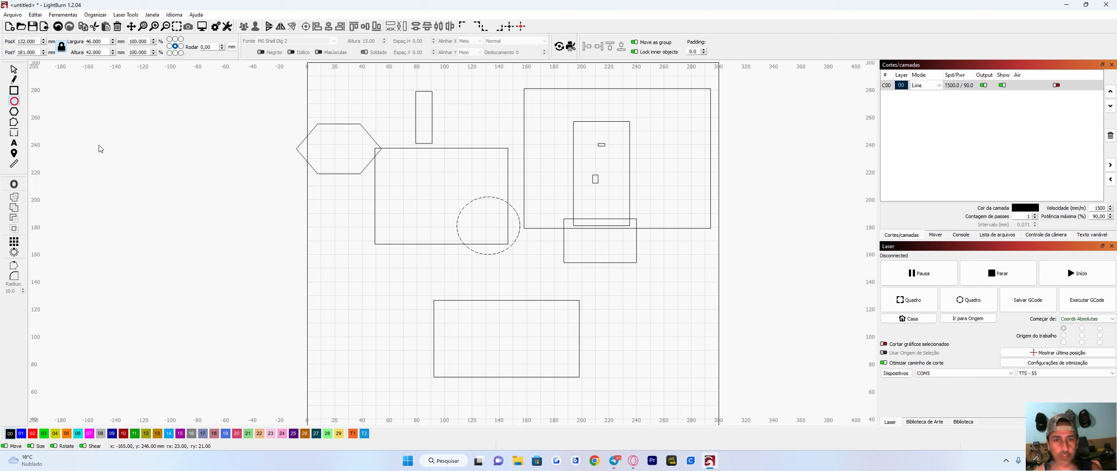
Select every shape in the work area and delete them all.
{"action": "left_click", "coordinate": [16, 71]}
{"action": "key", "text": "ctrl+a"}
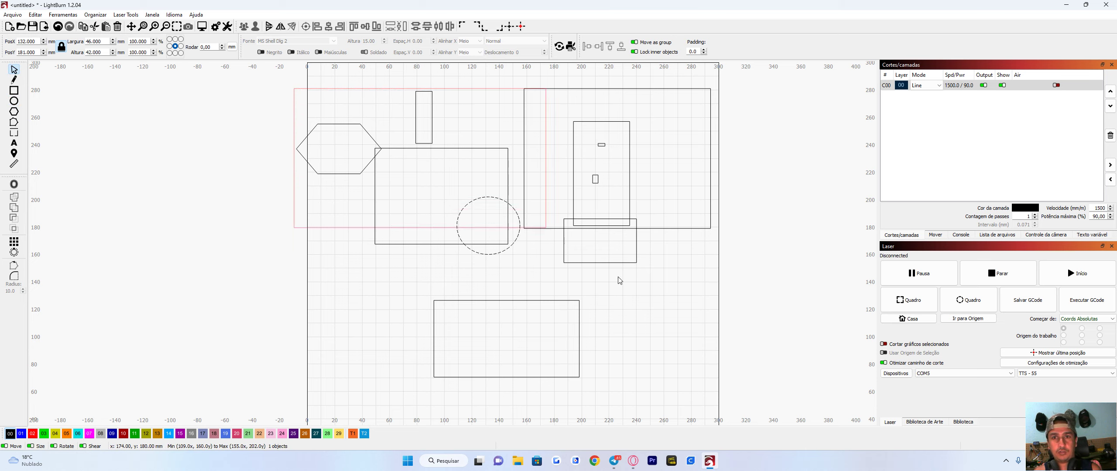
{"action": "key", "text": "Delete"}
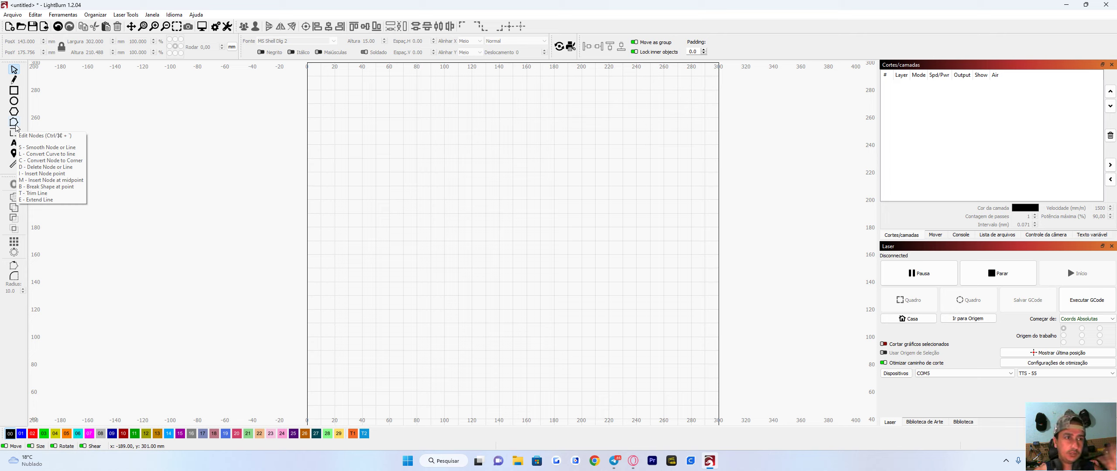
Draw a rectangle about 58 x 44 mm and an ellipse about 46 x 31 mm overlapping its right side, and clear the selection.
{"action": "left_click", "coordinate": [14, 90]}
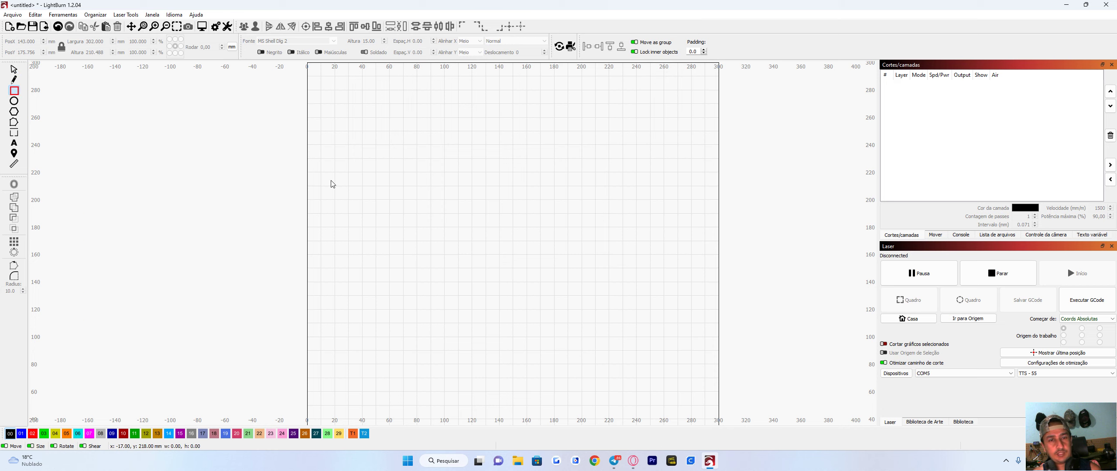
{"action": "left_click_drag", "start_coordinate": [399, 164], "coordinate": [479, 225]}
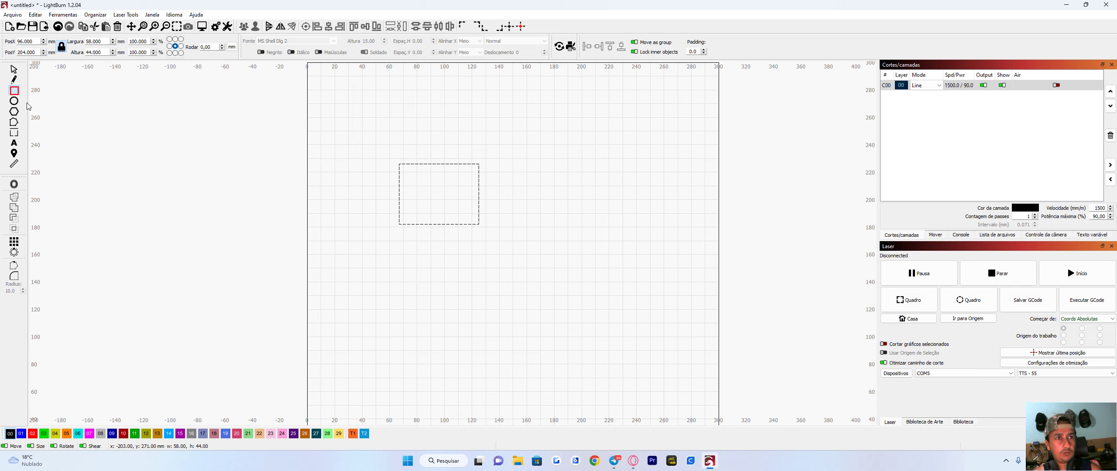
{"action": "left_click", "coordinate": [14, 101]}
{"action": "left_click_drag", "start_coordinate": [472, 174], "coordinate": [535, 216]}
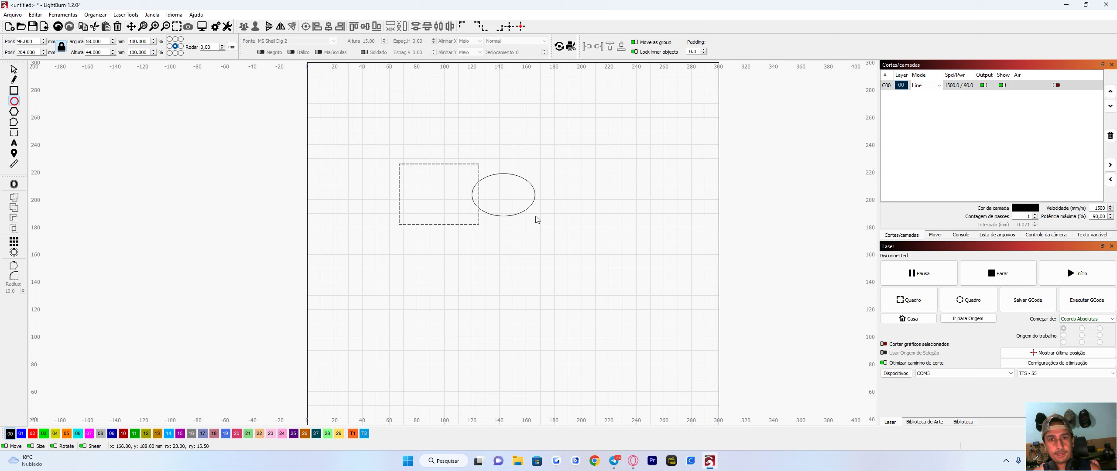
{"action": "left_click", "coordinate": [14, 70]}
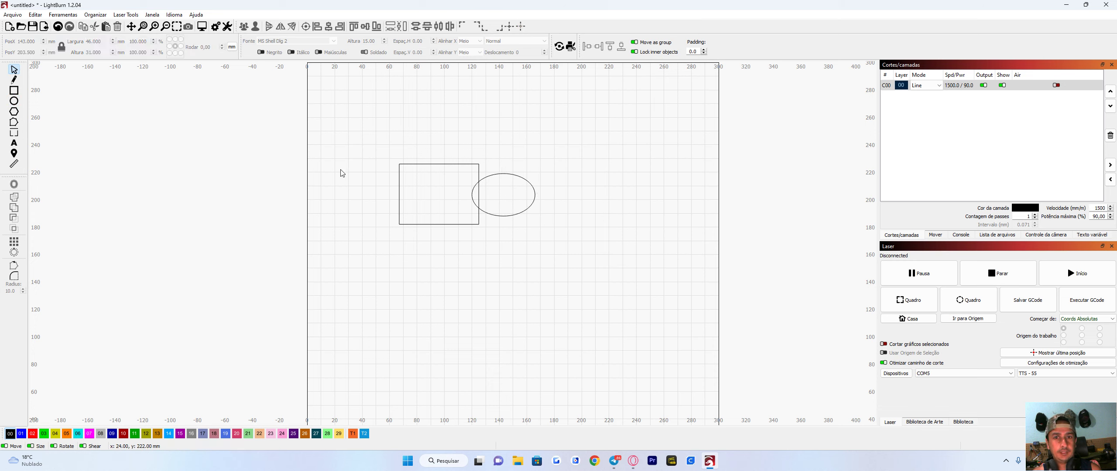
Convert both the rectangle and the ellipse to paths.
{"action": "left_click_drag", "start_coordinate": [359, 120], "coordinate": [601, 291]}
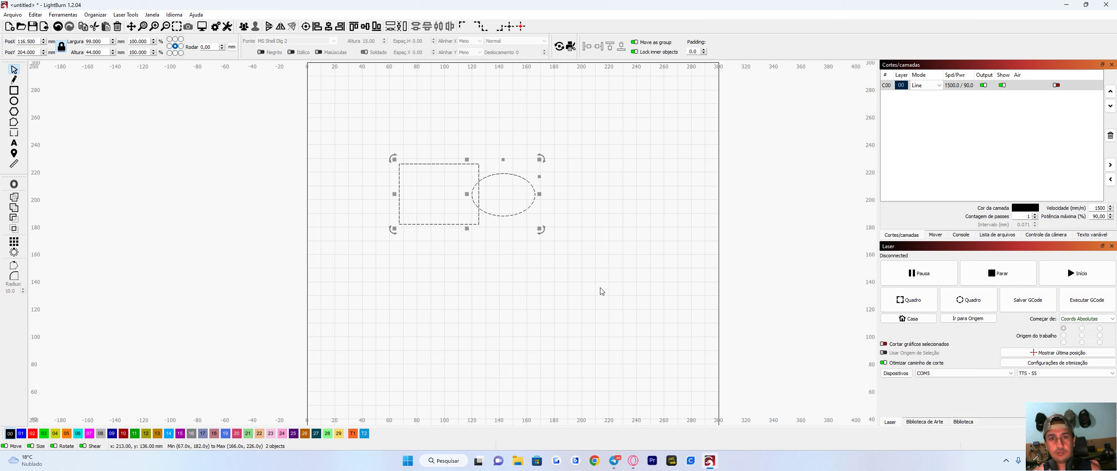
{"action": "right_click", "coordinate": [478, 197]}
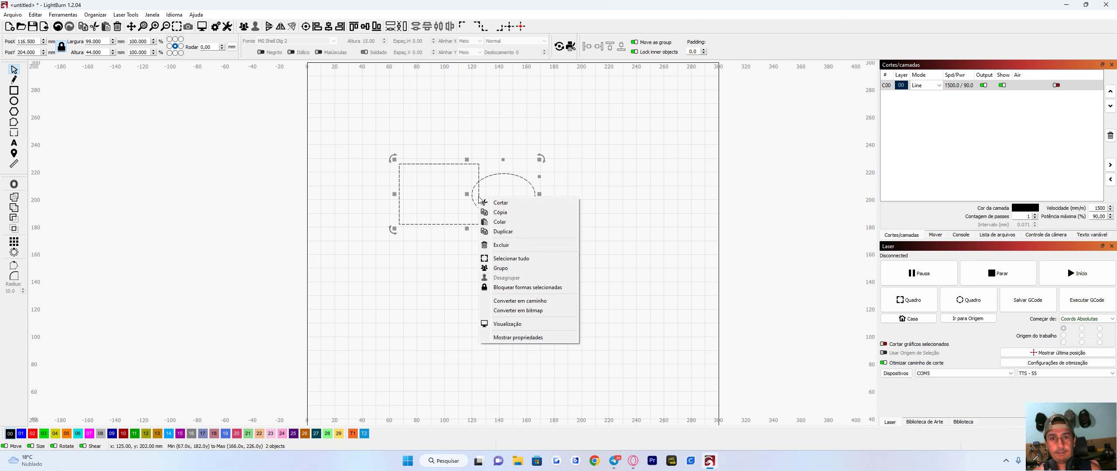
{"action": "left_click", "coordinate": [531, 300]}
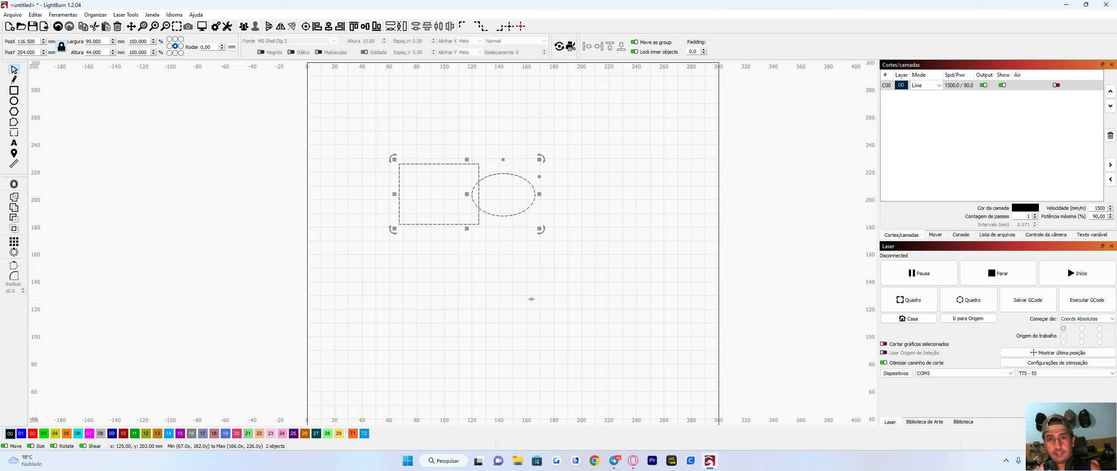
Try trimming the rectangle's side segment inside the ellipse and shifting the ellipse's rightmost node upward, and undo these edits.
{"action": "left_click", "coordinate": [14, 124]}
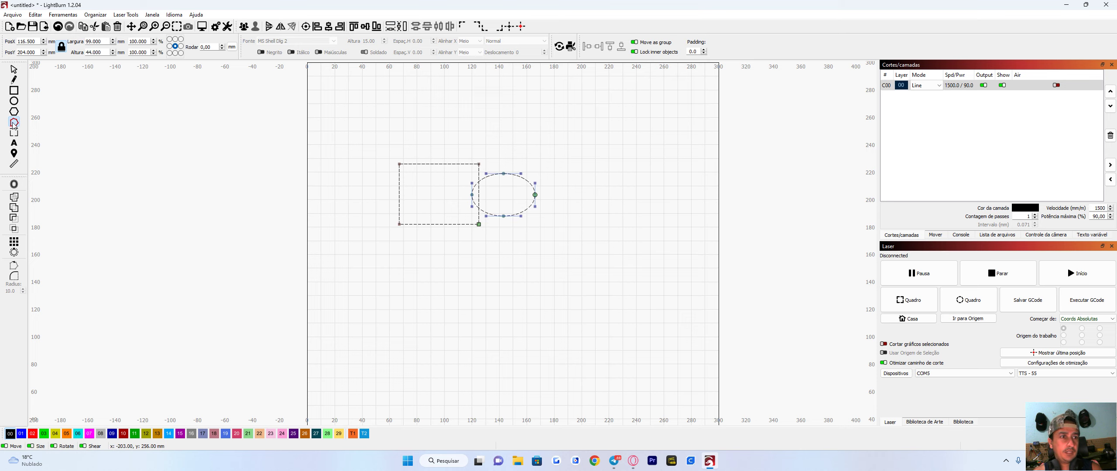
{"action": "scroll", "coordinate": [479, 193], "scroll_direction": "up", "scroll_amount": 3}
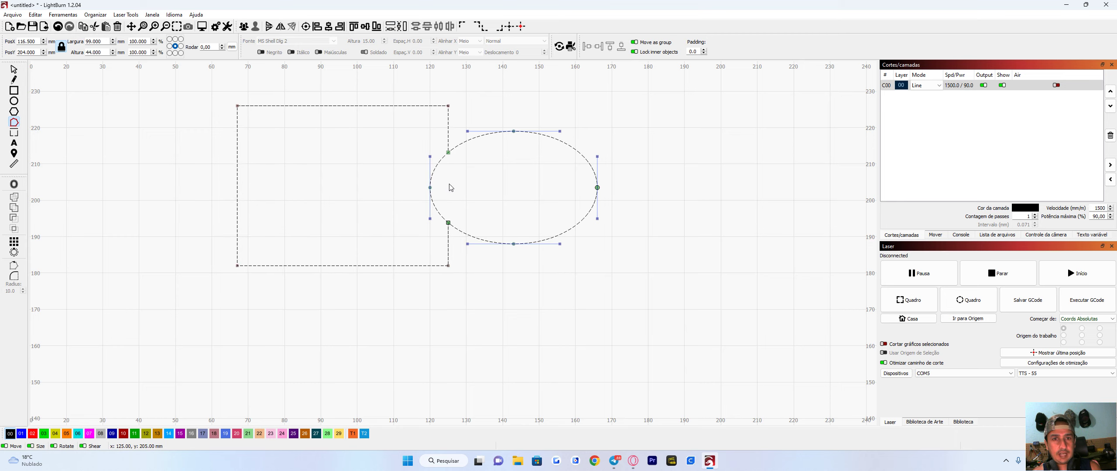
{"action": "scroll", "coordinate": [491, 252], "scroll_direction": "down", "scroll_amount": 1}
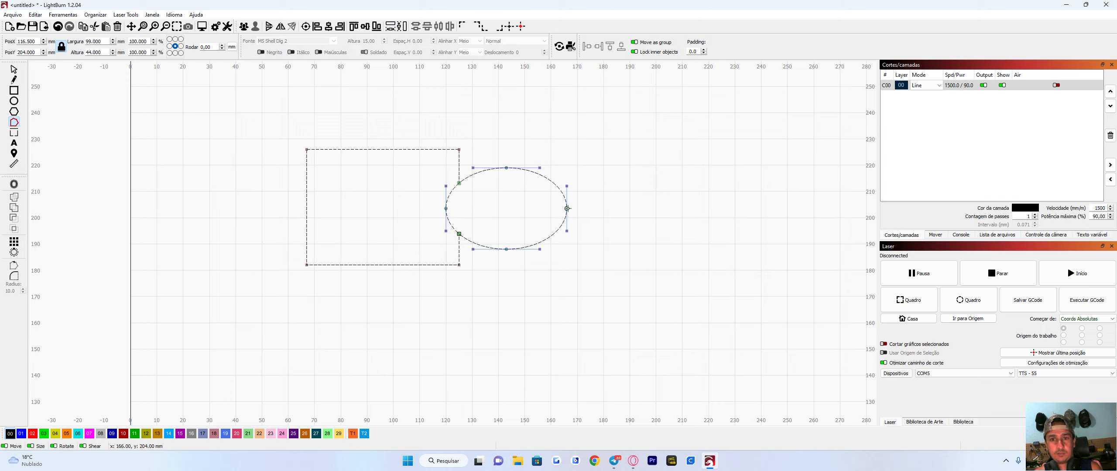
{"action": "mouse_move", "coordinate": [565, 209]}
{"action": "left_mouse_down"}
{"action": "mouse_move", "coordinate": [532, 233]}
{"action": "mouse_move", "coordinate": [580, 208]}
{"action": "mouse_move", "coordinate": [805, 208]}
{"action": "mouse_move", "coordinate": [534, 212]}
{"action": "mouse_move", "coordinate": [603, 214]}
{"action": "mouse_move", "coordinate": [543, 215]}
{"action": "mouse_move", "coordinate": [569, 203]}
{"action": "left_mouse_up"}
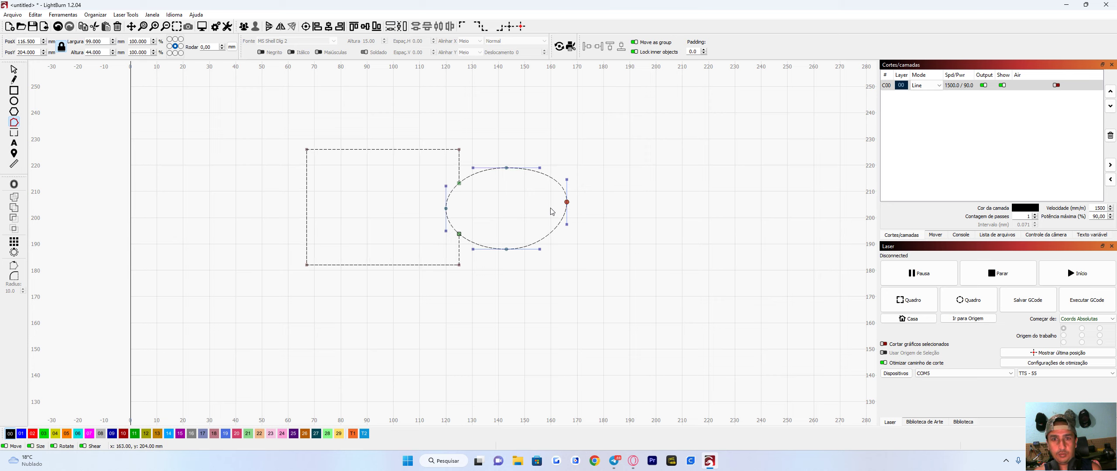
{"action": "left_click", "coordinate": [58, 26]}
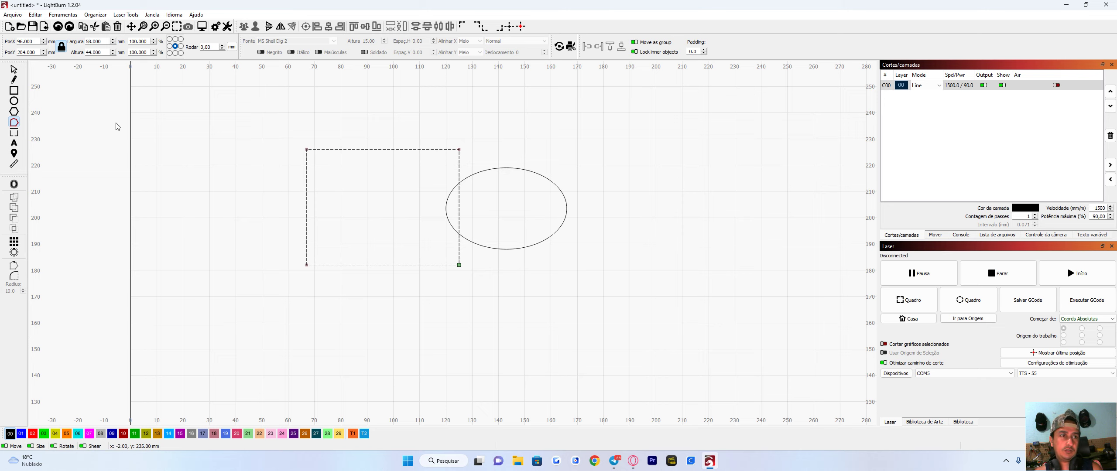
Select both shapes for node editing and pull the ellipse's lower-right curve handle slightly inward.
{"action": "left_click", "coordinate": [14, 71]}
{"action": "left_click_drag", "start_coordinate": [259, 102], "coordinate": [692, 321]}
{"action": "right_click", "coordinate": [476, 223]}
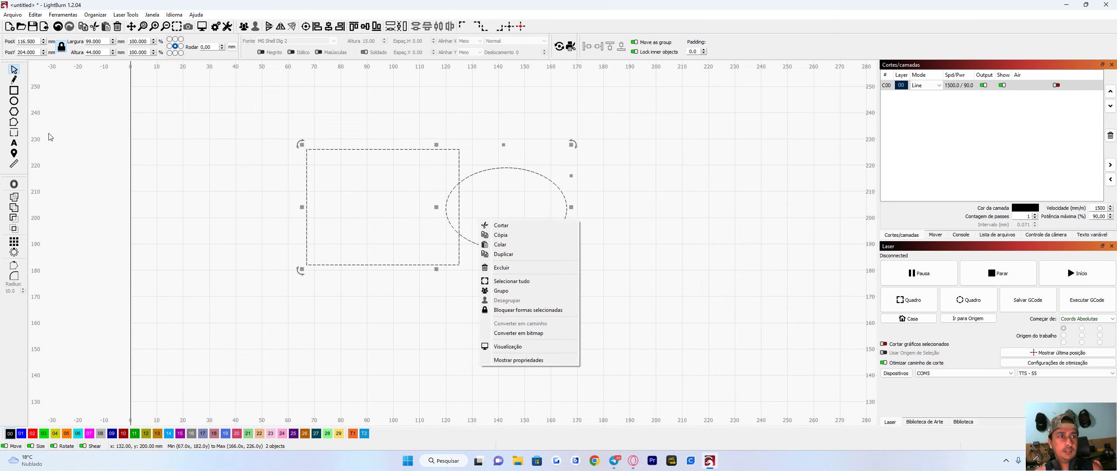
{"action": "left_click", "coordinate": [14, 122]}
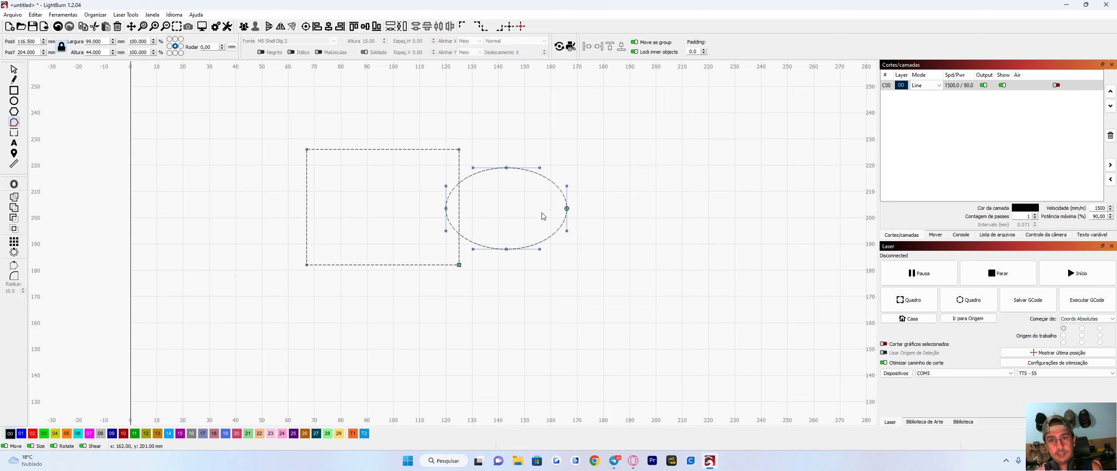
{"action": "scroll", "coordinate": [495, 176], "scroll_direction": "up", "scroll_amount": 3}
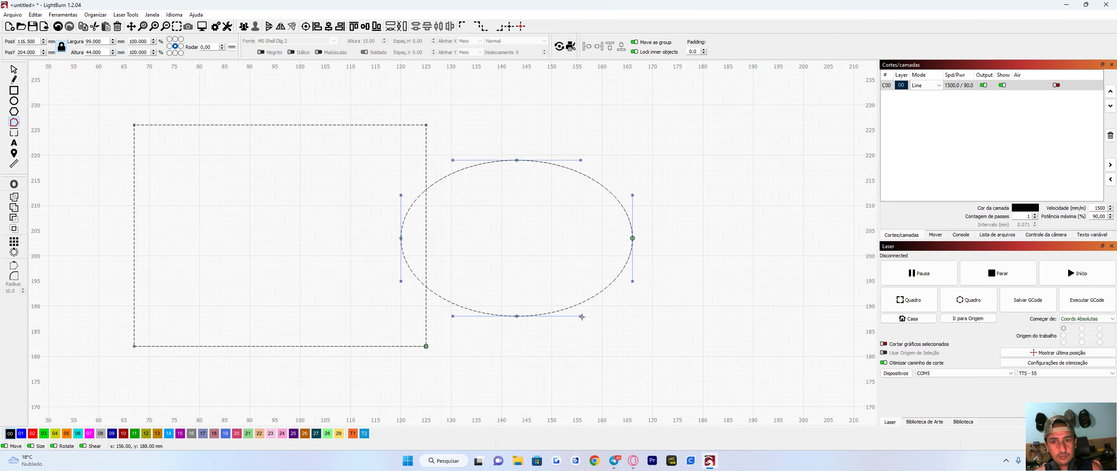
{"action": "mouse_move", "coordinate": [582, 317]}
{"action": "left_mouse_down"}
{"action": "mouse_move", "coordinate": [541, 354]}
{"action": "mouse_move", "coordinate": [573, 304]}
{"action": "mouse_move", "coordinate": [540, 270]}
{"action": "mouse_move", "coordinate": [558, 328]}
{"action": "mouse_move", "coordinate": [573, 305]}
{"action": "mouse_move", "coordinate": [567, 319]}
{"action": "left_mouse_up"}
{"action": "scroll", "coordinate": [552, 325], "scroll_direction": "down", "scroll_amount": 2}
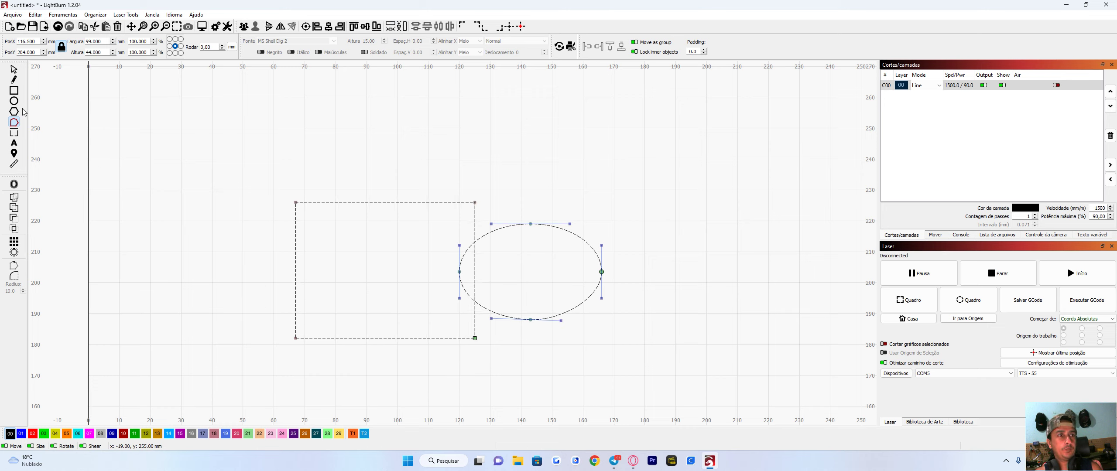
Draw a rectangle about 139 x 84 mm that encloses the smaller rectangle and the ellipse.
{"action": "left_click", "coordinate": [14, 69]}
{"action": "key", "text": "ctrl+a"}
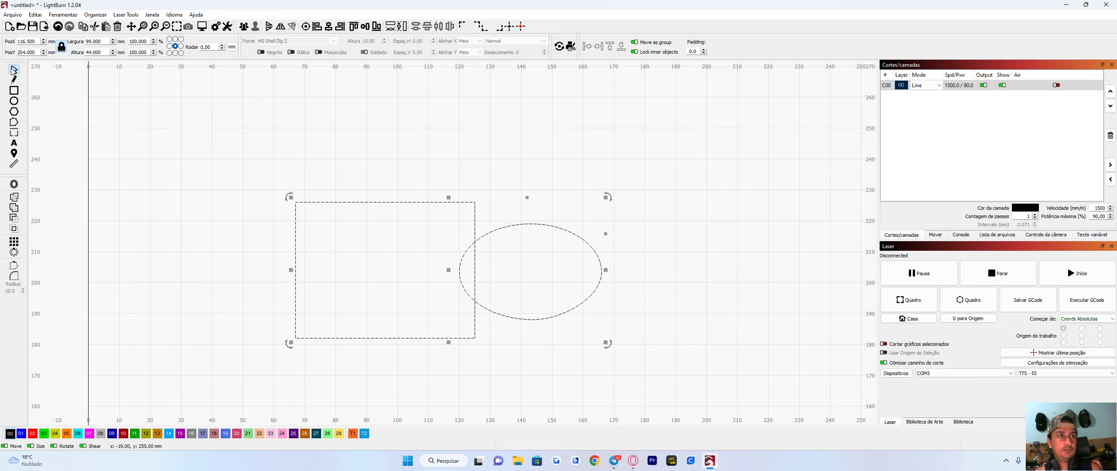
{"action": "left_click", "coordinate": [186, 194]}
{"action": "key", "text": "ctrl+r"}
{"action": "left_click_drag", "start_coordinate": [252, 150], "coordinate": [379, 234]}
{"action": "left_click_drag", "start_coordinate": [526, 336], "coordinate": [680, 406]}
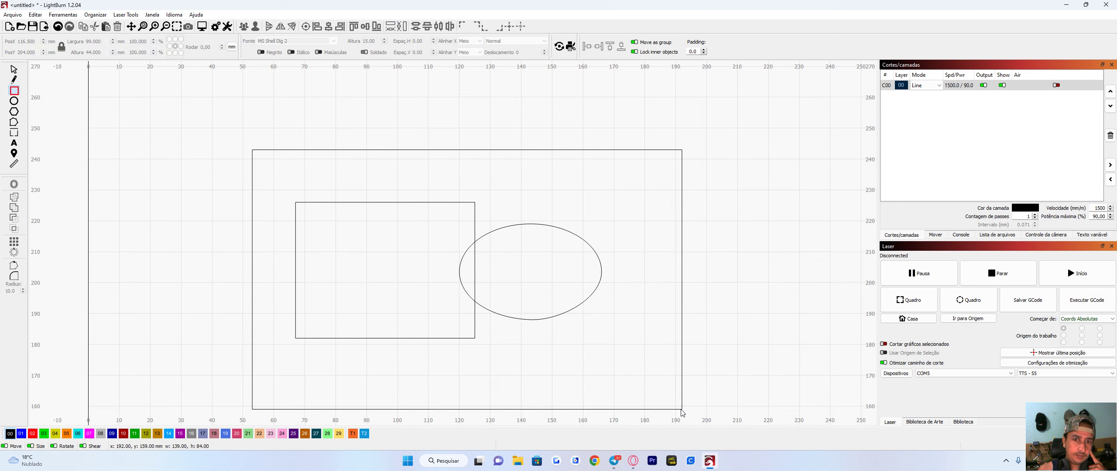
{"action": "scroll", "coordinate": [553, 341], "scroll_direction": "down", "scroll_amount": 1}
{"action": "key", "text": "Escape"}
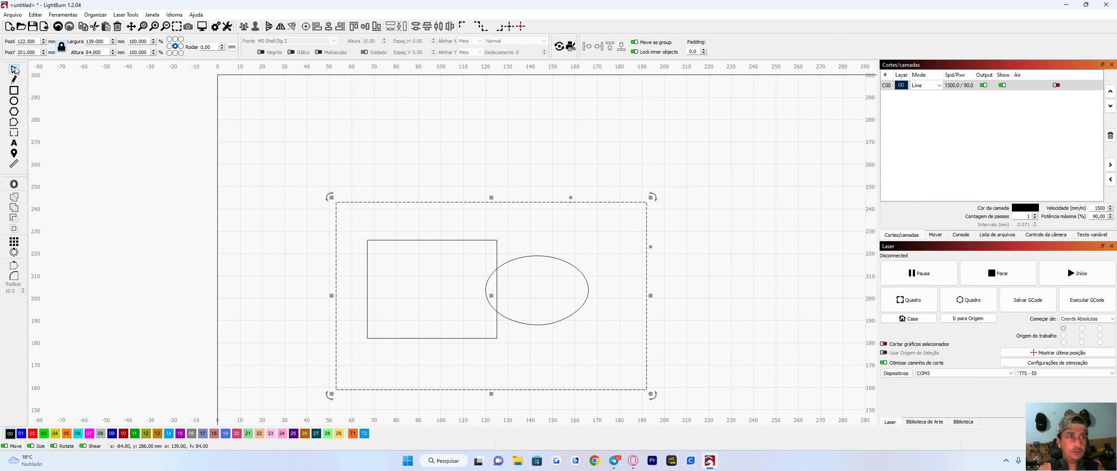
Select the inner rectangle and ellipse, trim the rectangle's side segment inside the ellipse, and clear the selection.
{"action": "left_click_drag", "start_coordinate": [573, 346], "coordinate": [604, 356]}
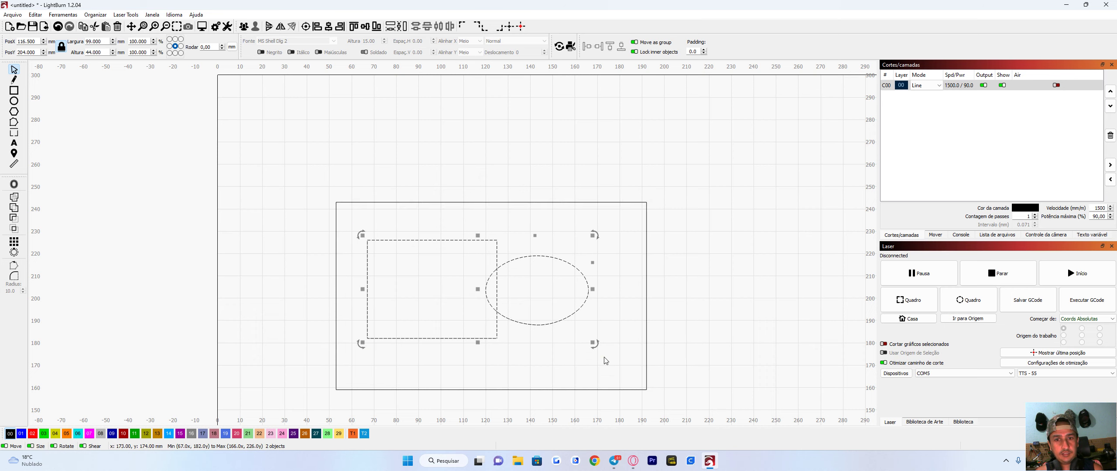
{"action": "left_click", "coordinate": [15, 124]}
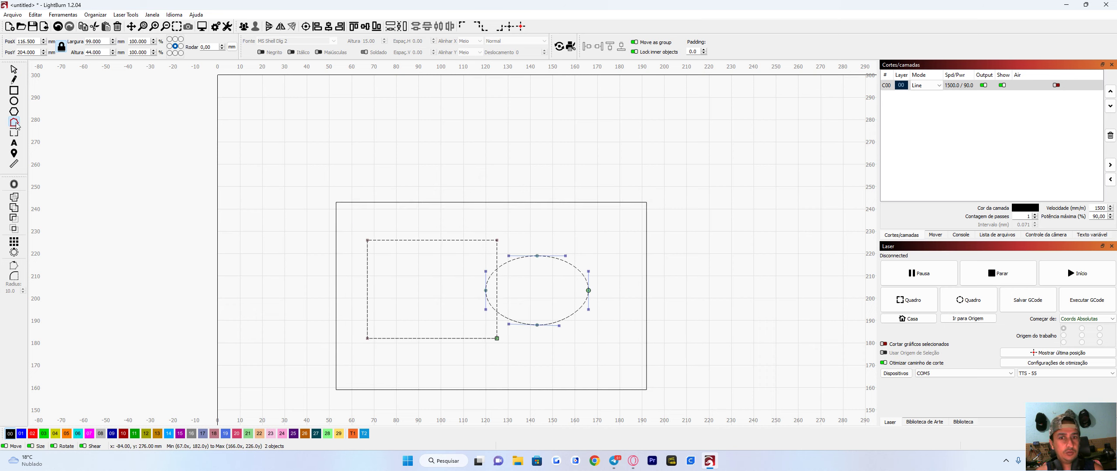
{"action": "left_click", "coordinate": [497, 290]}
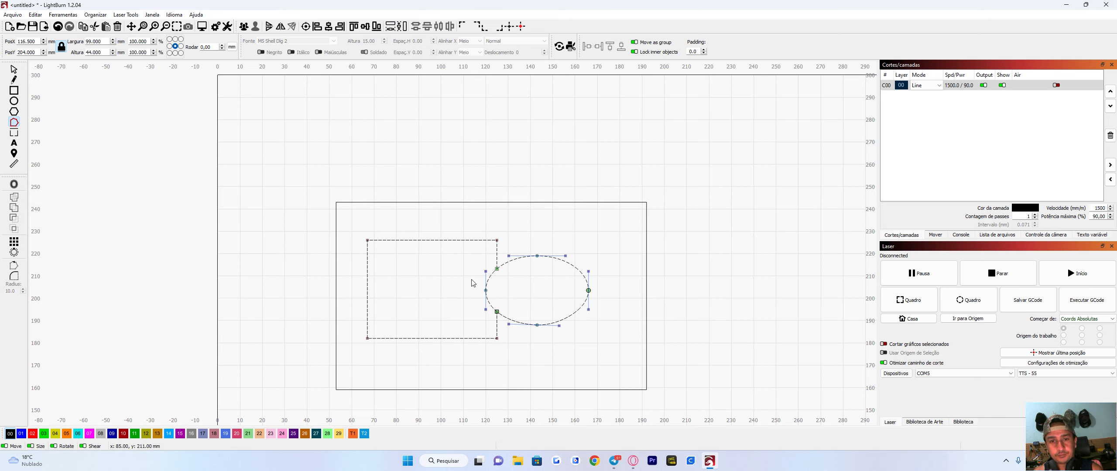
{"action": "left_click", "coordinate": [14, 69]}
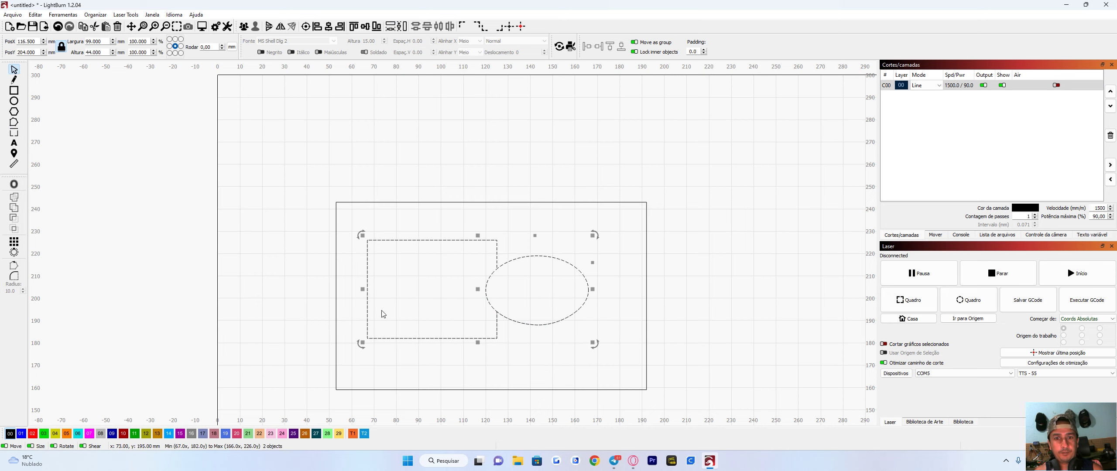
{"action": "left_click", "coordinate": [304, 282]}
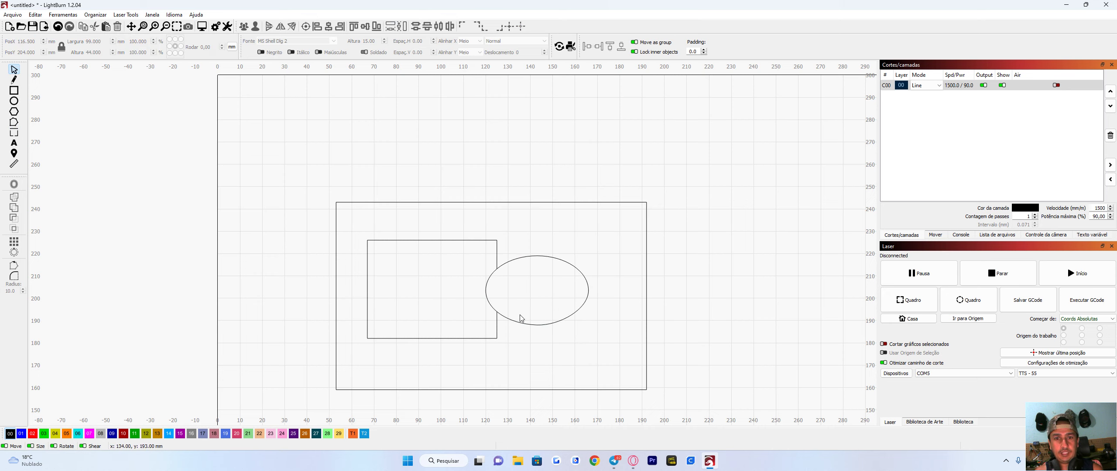
{"action": "left_click", "coordinate": [488, 290]}
{"action": "left_click", "coordinate": [511, 349]}
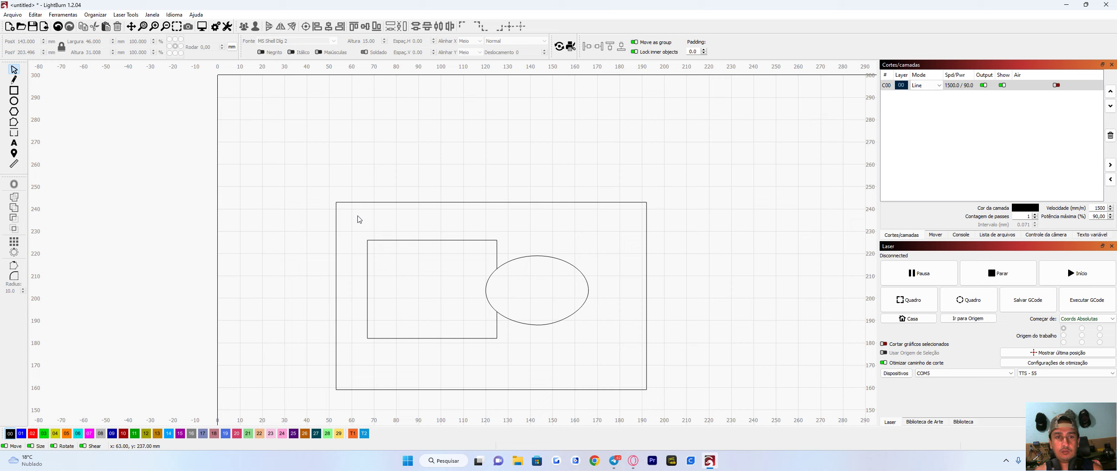
Place manual tabs on the inner rectangle's upper edge near its right corner and twice on the ellipse, and undo the two ellipse tabs.
{"action": "mouse_move", "coordinate": [312, 170]}
{"action": "left_mouse_down"}
{"action": "mouse_move", "coordinate": [499, 331]}
{"action": "mouse_move", "coordinate": [700, 417]}
{"action": "mouse_move", "coordinate": [312, 203]}
{"action": "mouse_move", "coordinate": [612, 369]}
{"action": "left_mouse_up"}
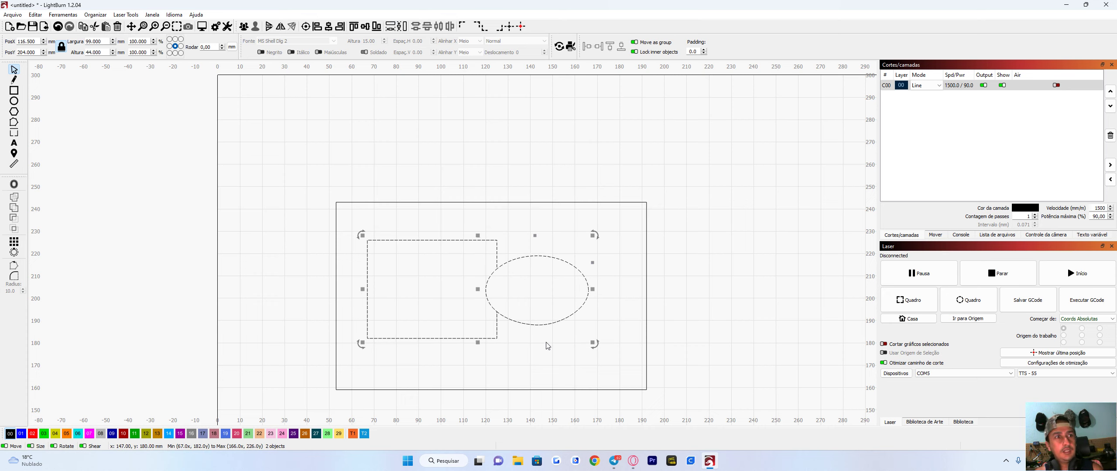
{"action": "left_click", "coordinate": [14, 133]}
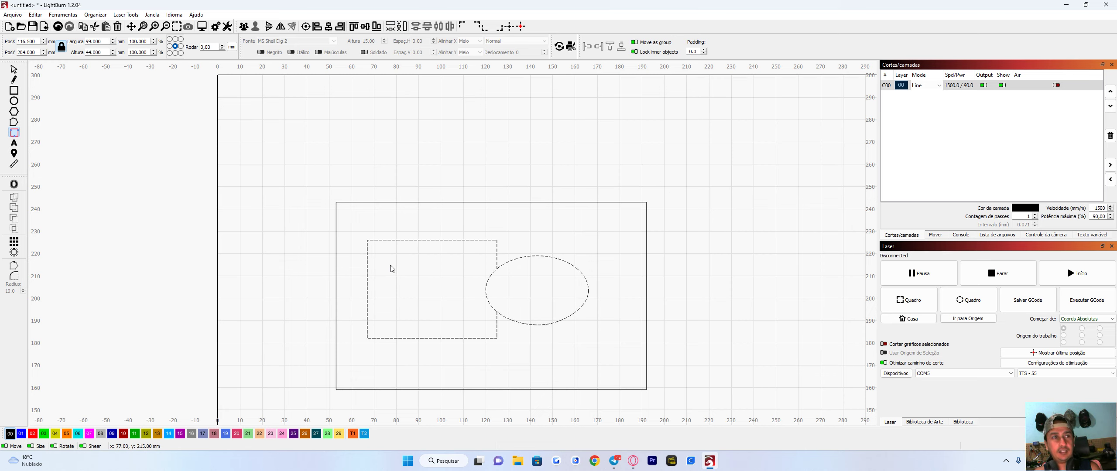
{"action": "left_click", "coordinate": [14, 133]}
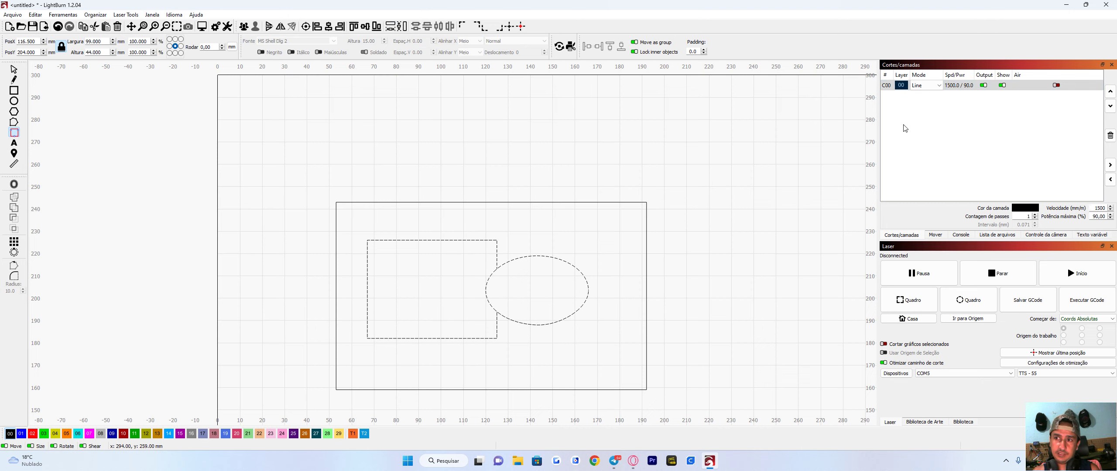
{"action": "scroll", "coordinate": [475, 294], "scroll_direction": "up", "scroll_amount": 3}
{"action": "left_click", "coordinate": [529, 186]}
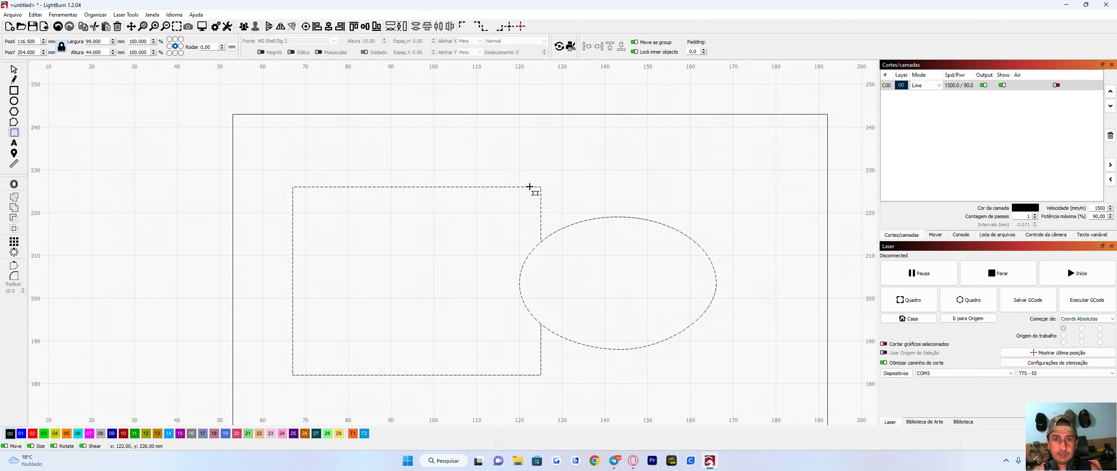
{"action": "left_click", "coordinate": [551, 235]}
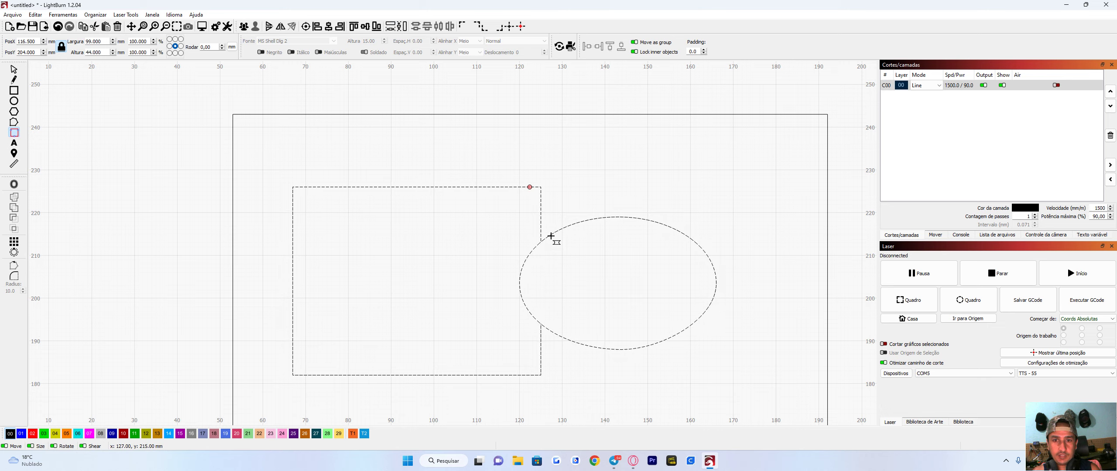
{"action": "left_click", "coordinate": [591, 347]}
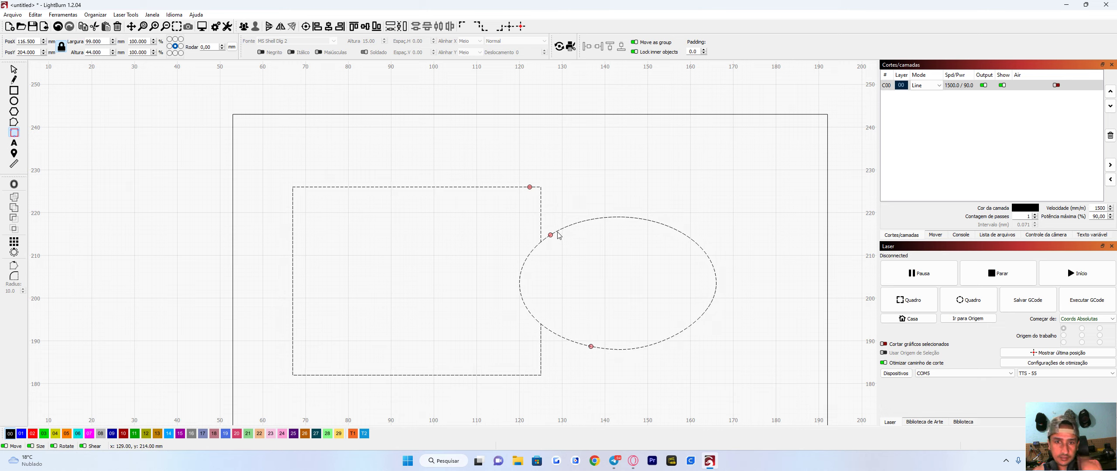
{"action": "left_click", "coordinate": [60, 27]}
{"action": "left_click", "coordinate": [60, 27]}
Preview the cut and examine the tab gap on the inner rectangle's upper edge.
{"action": "scroll", "coordinate": [506, 214], "scroll_direction": "up", "scroll_amount": 3}
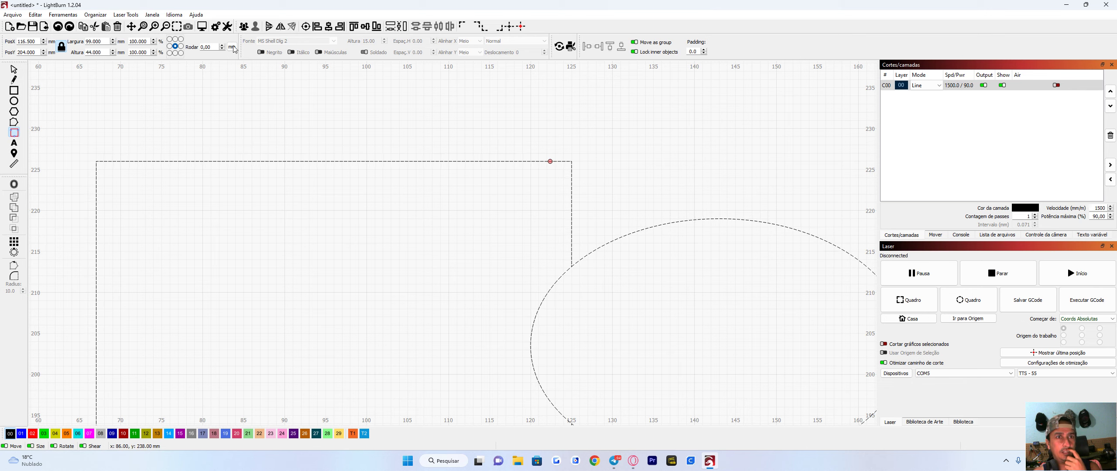
{"action": "left_click", "coordinate": [201, 27]}
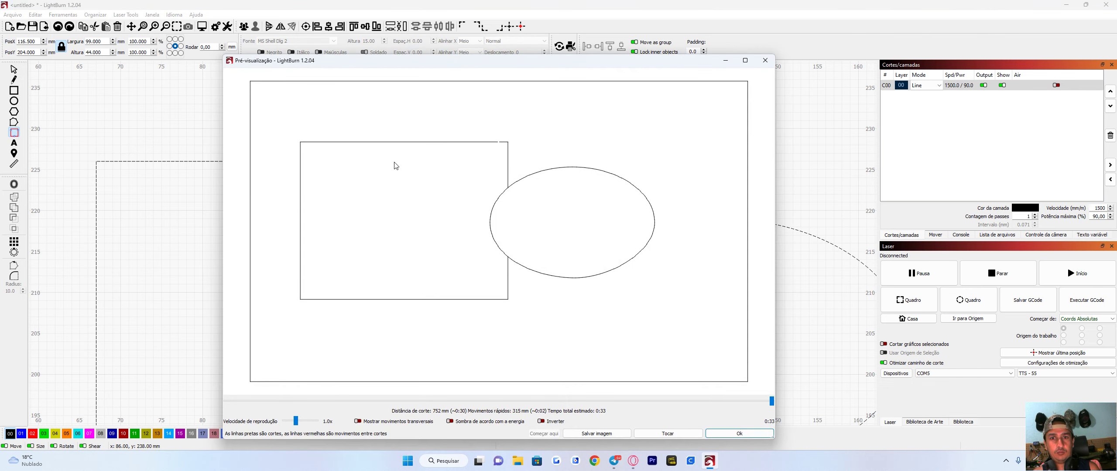
{"action": "scroll", "coordinate": [480, 174], "scroll_direction": "up", "scroll_amount": 5}
{"action": "scroll", "coordinate": [507, 182], "scroll_direction": "up", "scroll_amount": 3}
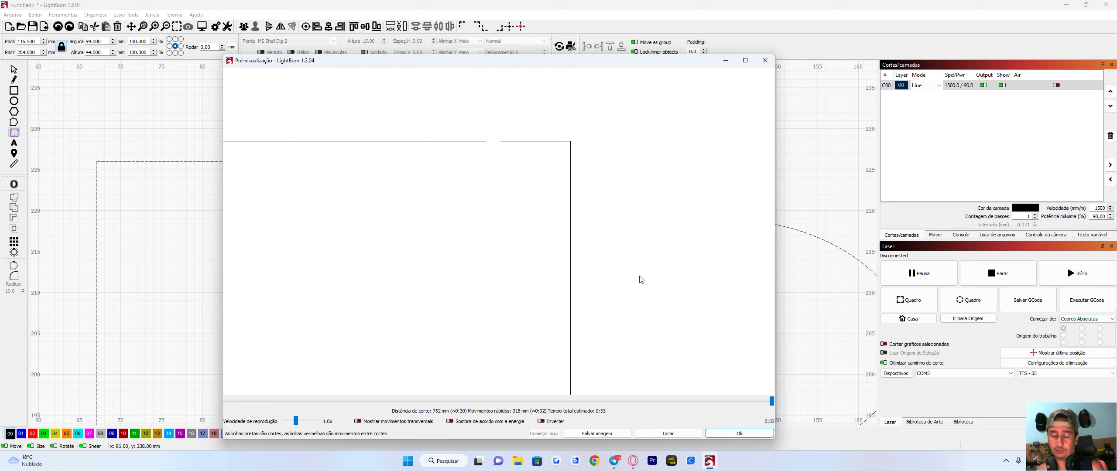
{"action": "left_click", "coordinate": [765, 60]}
Close the cut preview and switch the layer's tabs to automatic generation, accepting removal of the manually placed tabs.
{"action": "scroll", "coordinate": [658, 272], "scroll_direction": "up", "scroll_amount": 5}
{"action": "left_click_drag", "start_coordinate": [660, 278], "coordinate": [655, 260]}
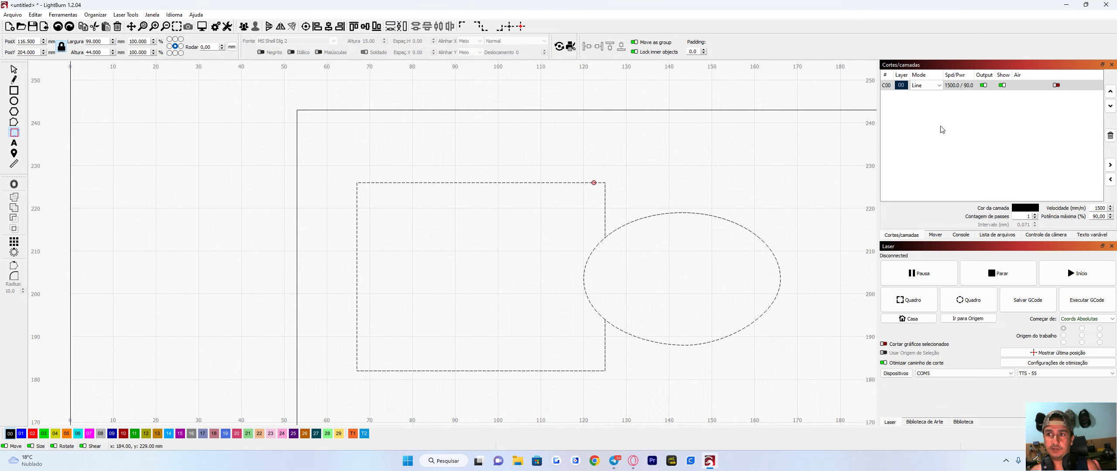
{"action": "double_click", "coordinate": [941, 88]}
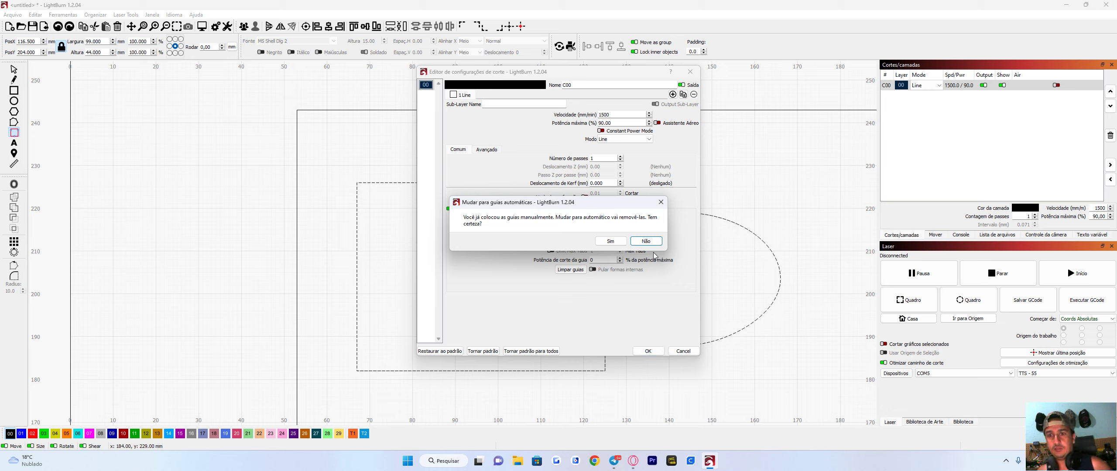
{"action": "left_click", "coordinate": [611, 241]}
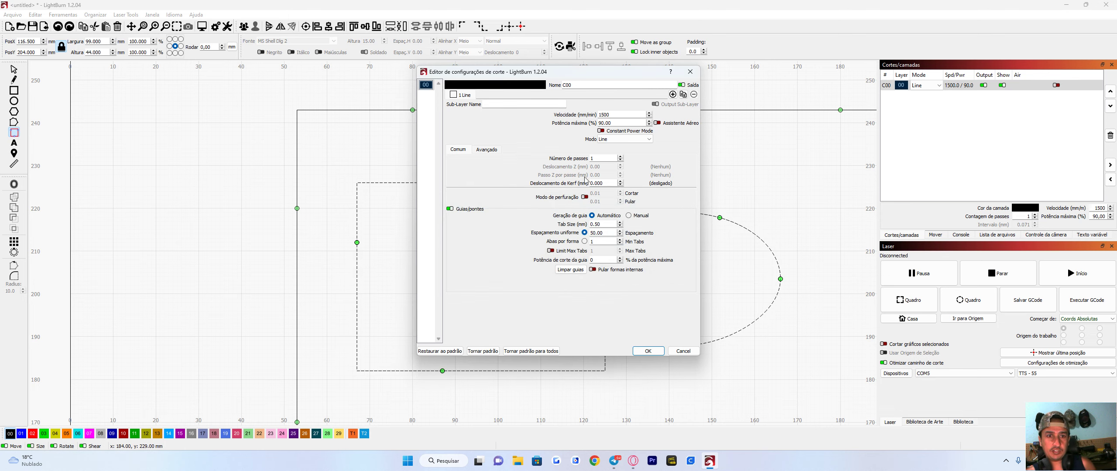
{"action": "left_click_drag", "start_coordinate": [578, 73], "coordinate": [905, 133]}
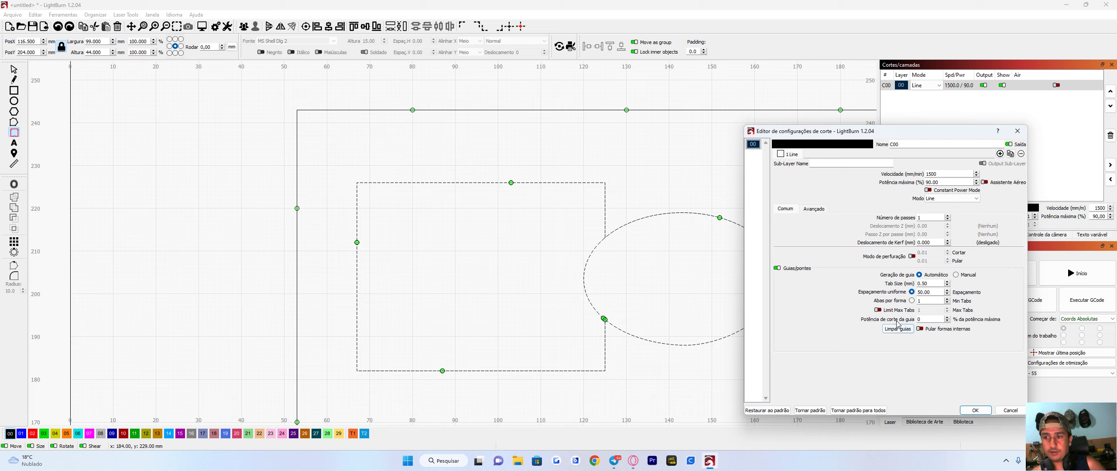
Try 2 automatic tabs per shape with inner shapes skipped, and close the cut settings without applying them.
{"action": "left_click", "coordinate": [911, 301]}
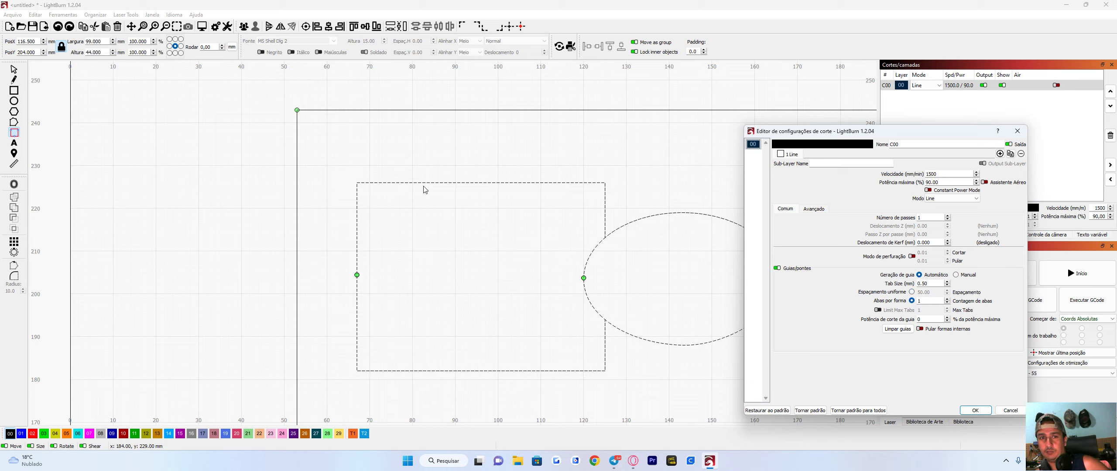
{"action": "left_click", "coordinate": [947, 298]}
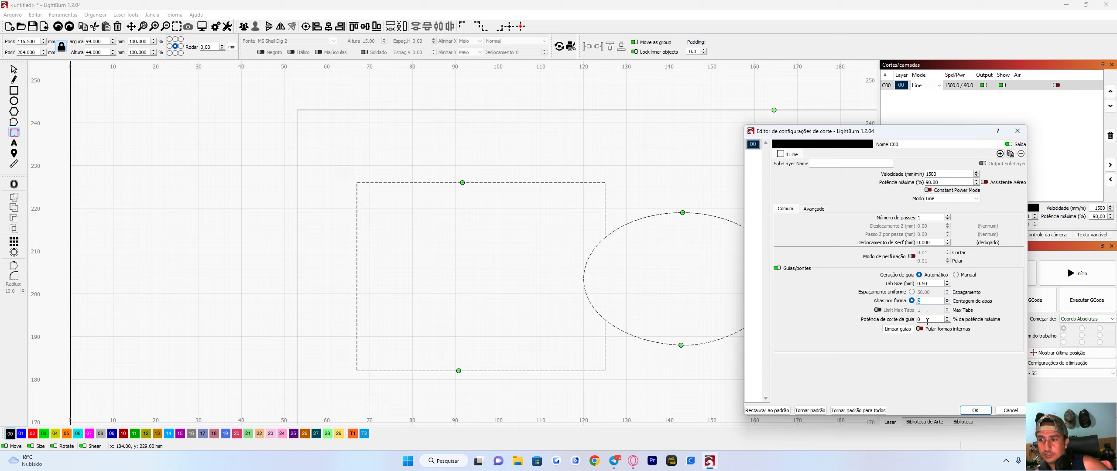
{"action": "left_click", "coordinate": [947, 317]}
{"action": "left_click", "coordinate": [947, 321]}
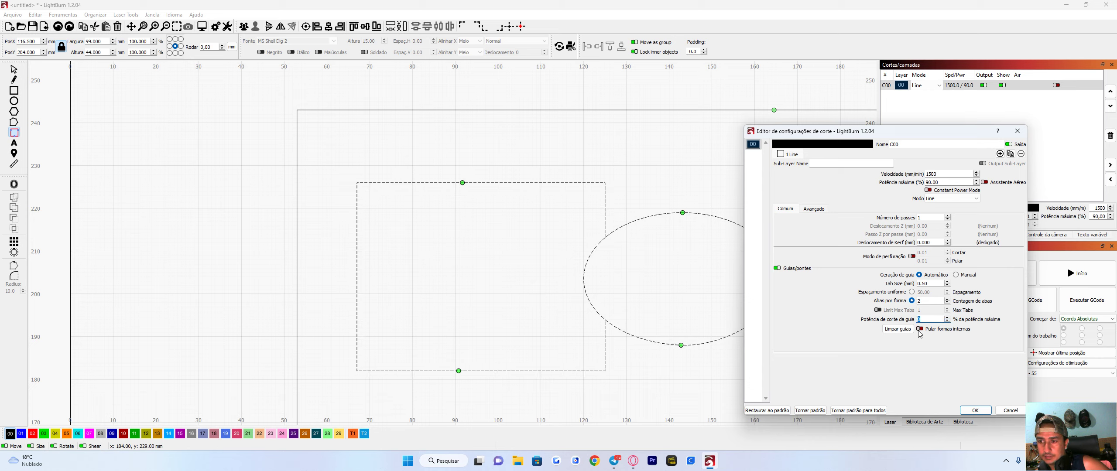
{"action": "left_click", "coordinate": [919, 330]}
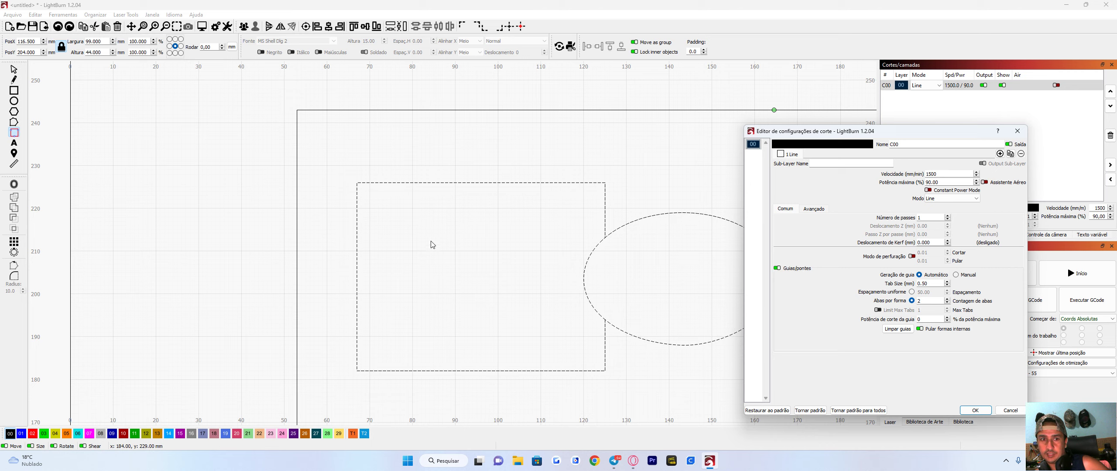
{"action": "left_click", "coordinate": [1017, 131]}
Switch the layer's tabs to automatic generation, replacing the manual tab, with a uniform spacing of 100, and apply the settings.
{"action": "scroll", "coordinate": [814, 227], "scroll_direction": "down", "scroll_amount": 3}
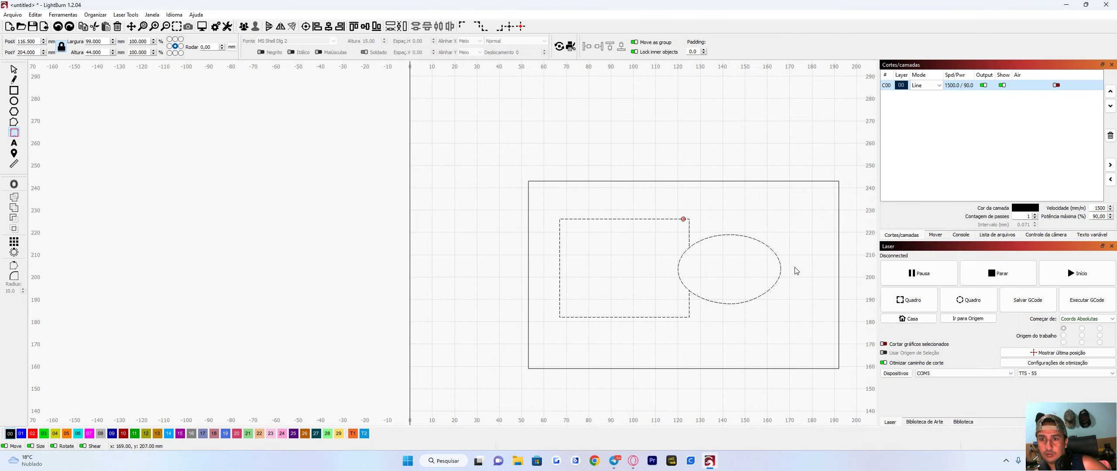
{"action": "double_click", "coordinate": [958, 87]}
{"action": "left_click", "coordinate": [591, 216]}
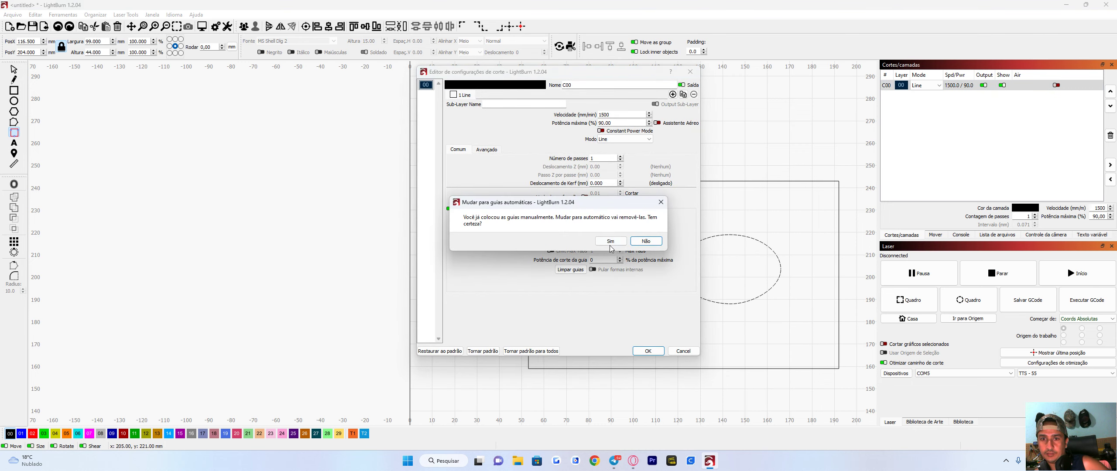
{"action": "left_click", "coordinate": [606, 240]}
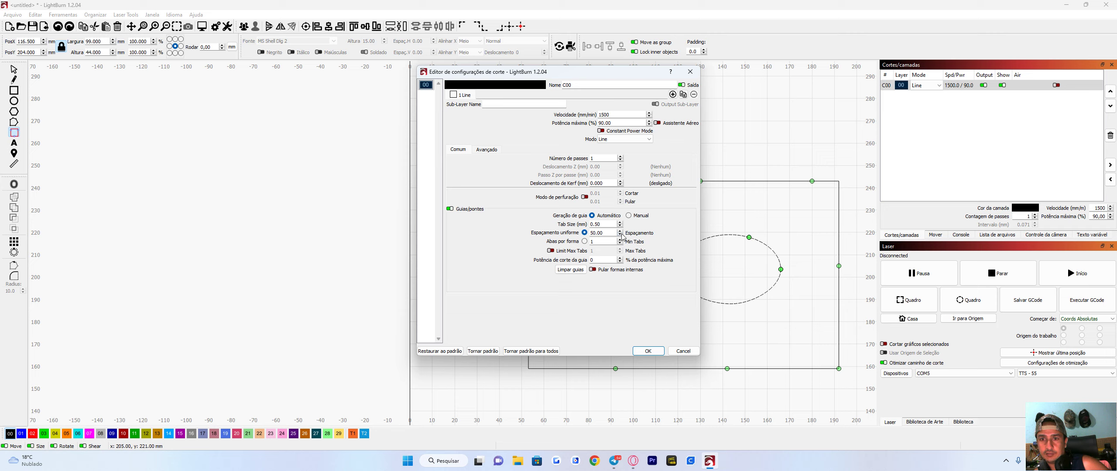
{"action": "left_click", "coordinate": [620, 235]}
{"action": "left_click", "coordinate": [620, 235]}
{"action": "left_click", "coordinate": [620, 235]}
{"action": "left_click", "coordinate": [620, 235]}
{"action": "left_click", "coordinate": [620, 235]}
{"action": "left_click", "coordinate": [620, 235]}
{"action": "left_click", "coordinate": [620, 235]}
{"action": "left_click", "coordinate": [620, 235]}
{"action": "type", "text": "10"}
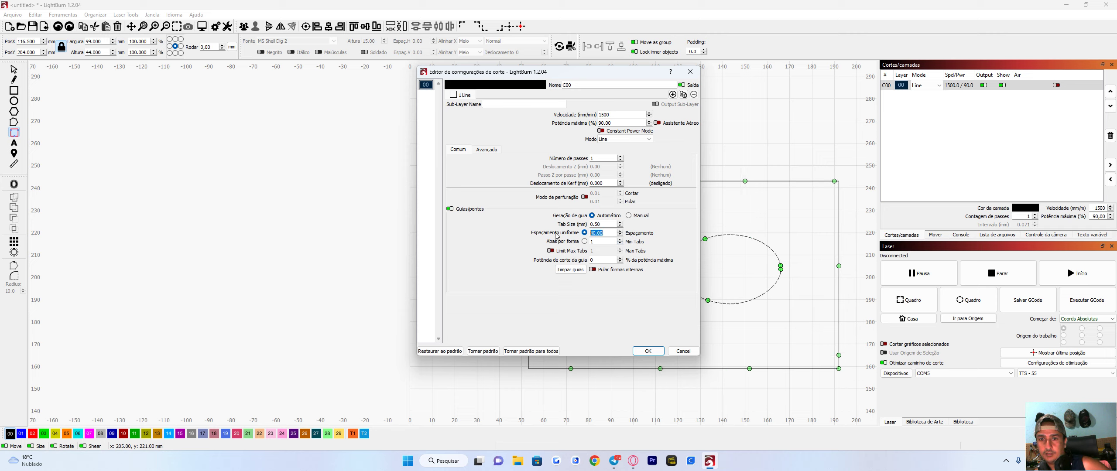
{"action": "type", "text": "00"}
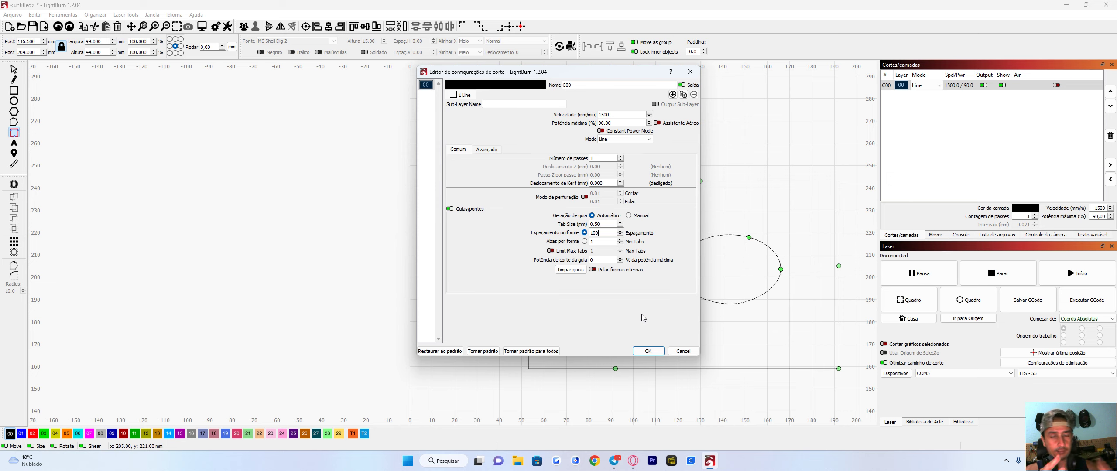
{"action": "left_click", "coordinate": [647, 352]}
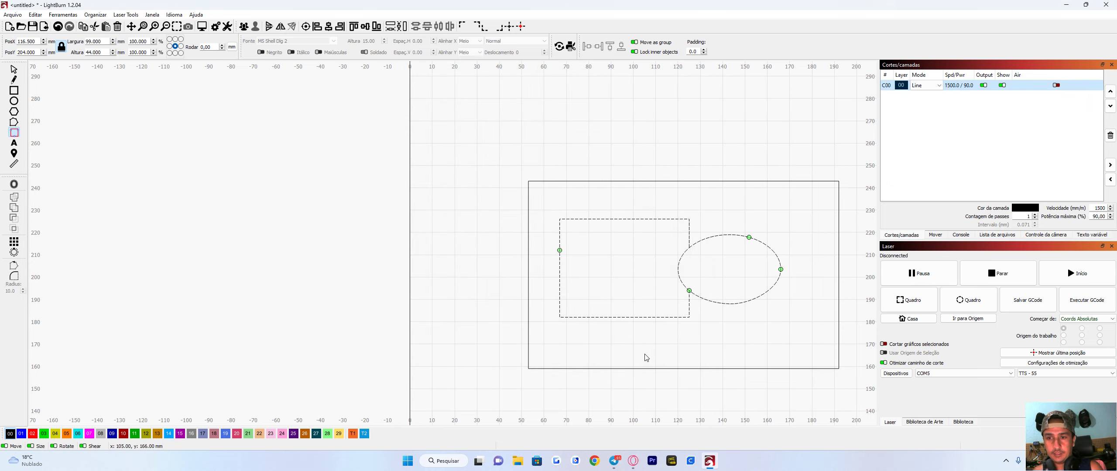
Add a manual tab on the inner rectangle's side edge below the ellipse and move it onto the rectangle's lower edge.
{"action": "scroll", "coordinate": [722, 325], "scroll_direction": "up", "scroll_amount": 2}
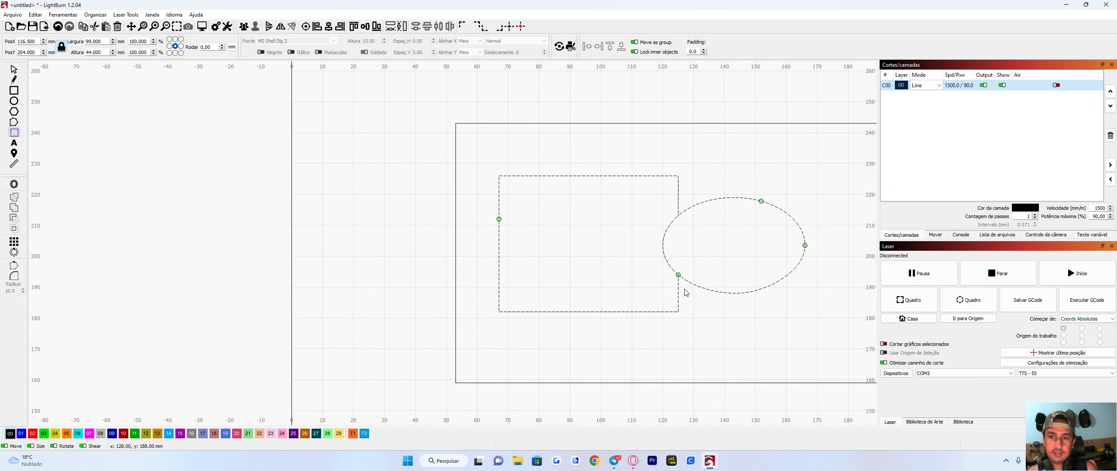
{"action": "left_click", "coordinate": [677, 275]}
{"action": "left_click", "coordinate": [678, 301]}
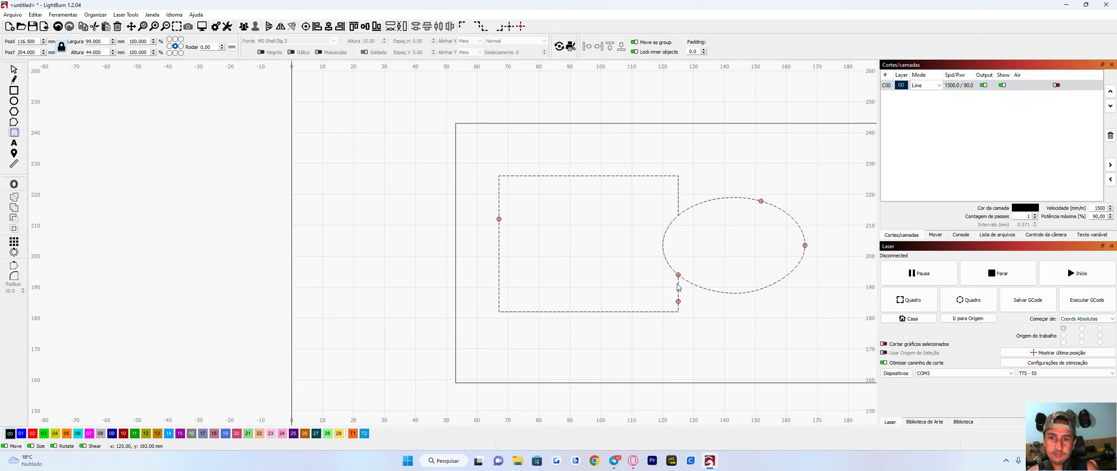
{"action": "left_click_drag", "start_coordinate": [678, 304], "coordinate": [602, 312]}
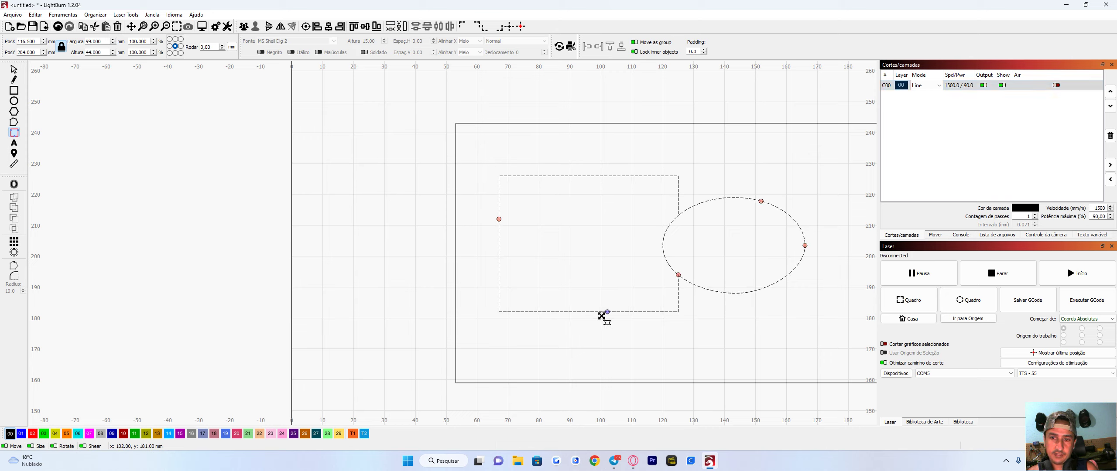
Try a tab on the inner rectangle's side edge below the ellipse, and remove it along with the tab where the shapes meet.
{"action": "left_click", "coordinate": [678, 288]}
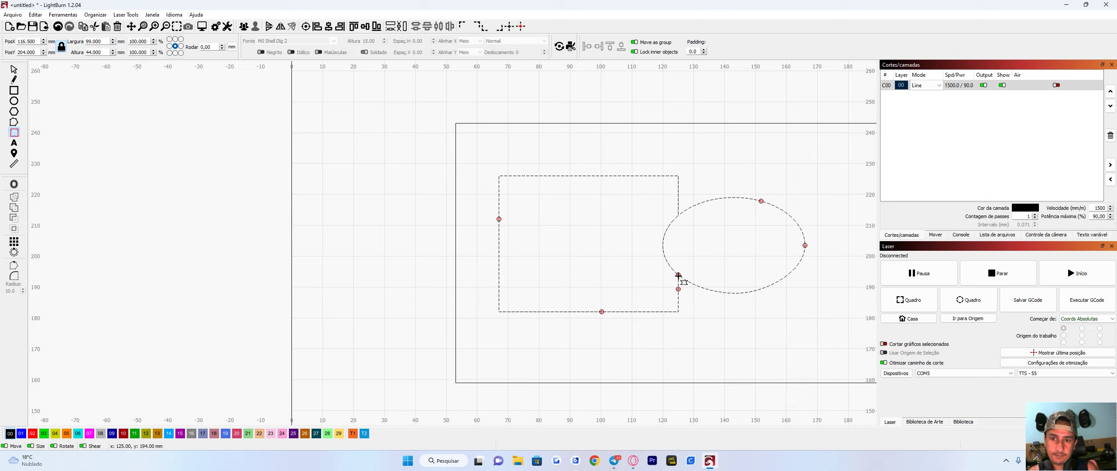
{"action": "right_click", "coordinate": [678, 289]}
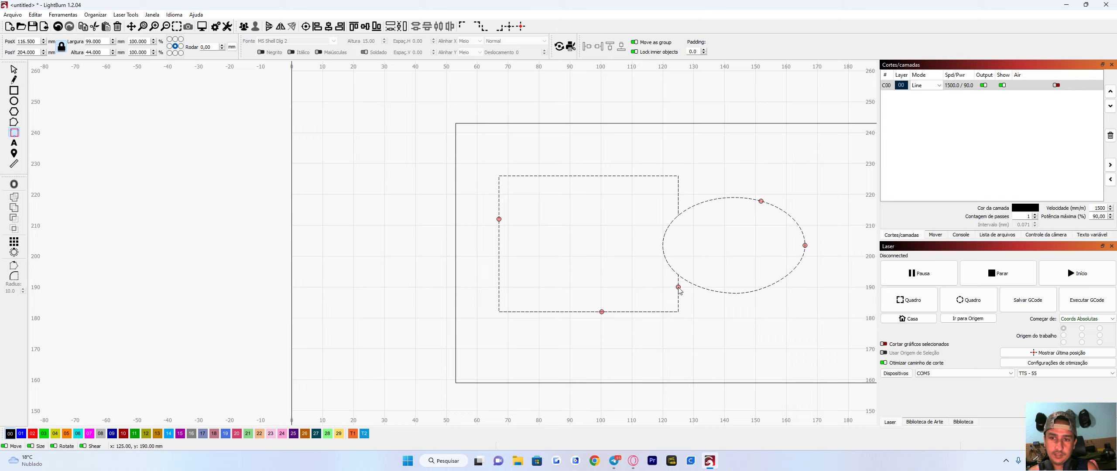
{"action": "scroll", "coordinate": [706, 295], "scroll_direction": "down", "scroll_amount": 3}
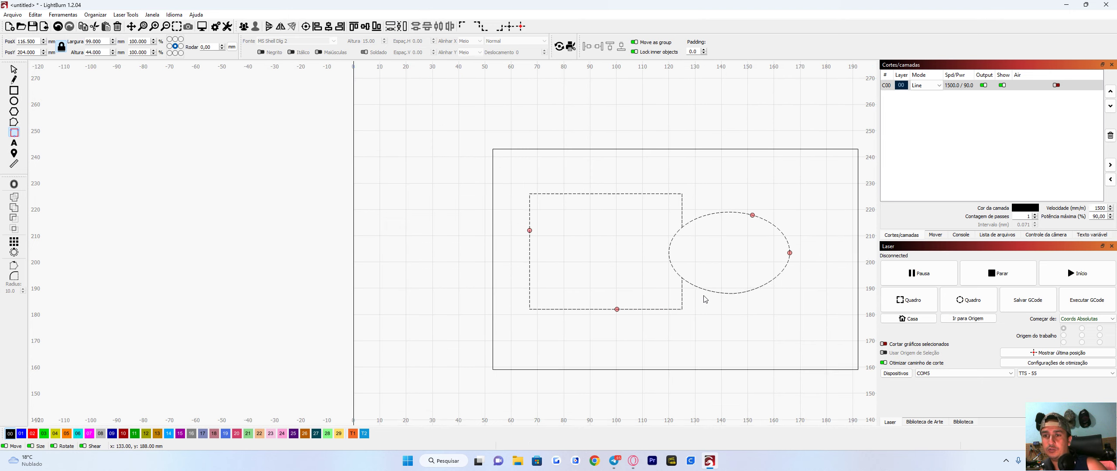
Add the text "aisjdoiasj 515151" just above the inner rectangle with a height of 15 mm.
{"action": "scroll", "coordinate": [802, 299], "scroll_direction": "down", "scroll_amount": 2}
{"action": "left_click_drag", "start_coordinate": [817, 303], "coordinate": [712, 298]}
{"action": "scroll", "coordinate": [594, 297], "scroll_direction": "up", "scroll_amount": 3}
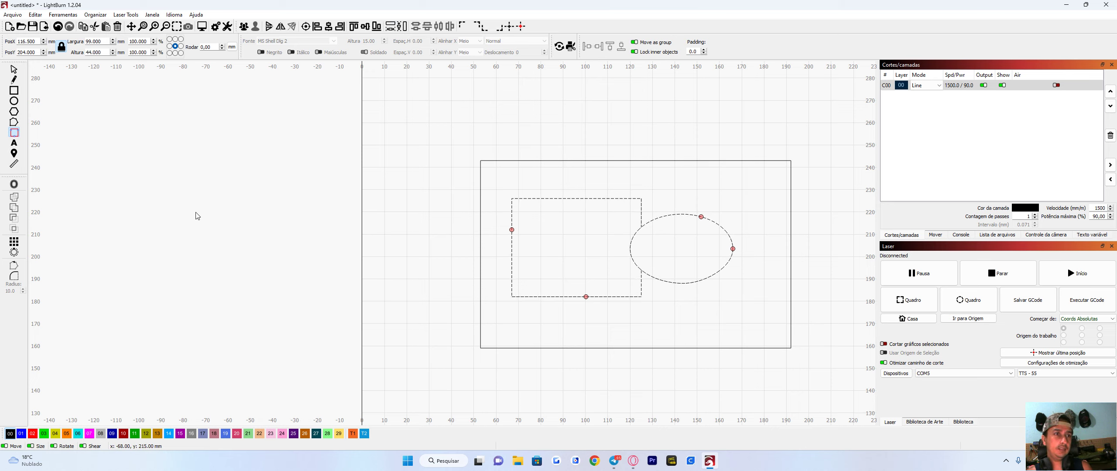
{"action": "left_click", "coordinate": [15, 143]}
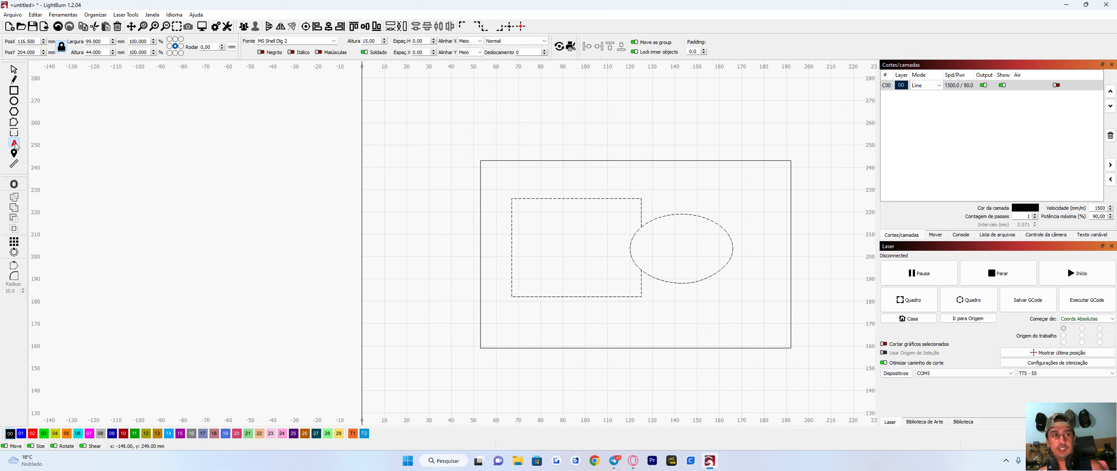
{"action": "left_click", "coordinate": [529, 181]}
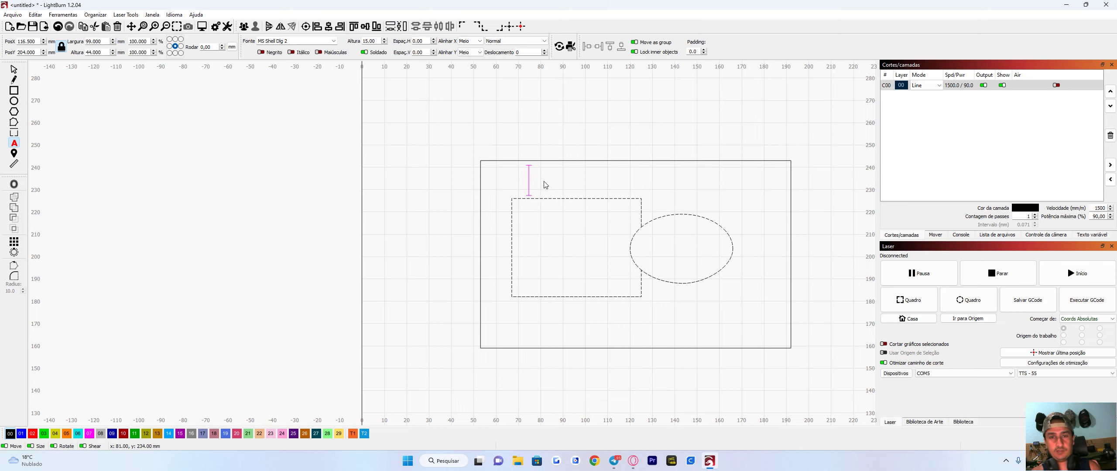
{"action": "type", "text": "aisjdoiasj 515151"}
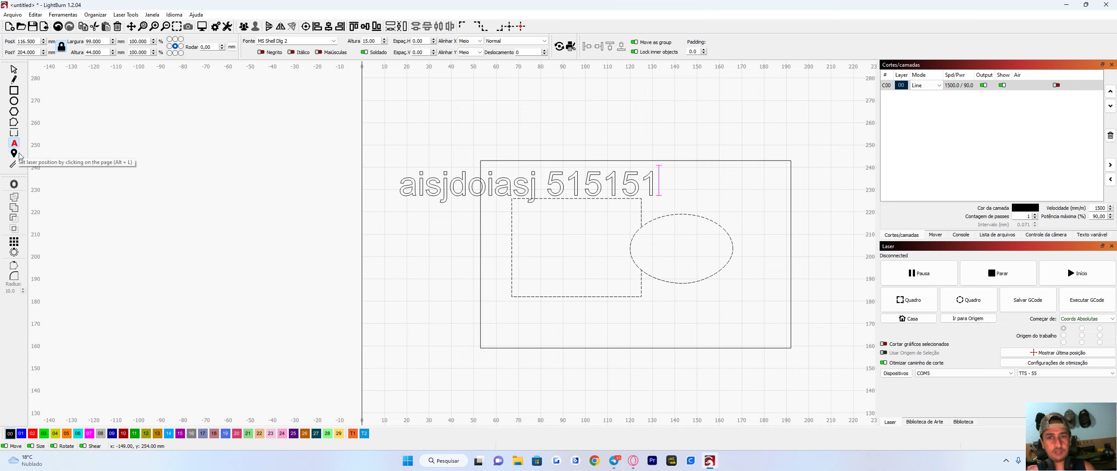
Finish the text entry and activate the tool for setting the laser position on the page.
{"action": "scroll", "coordinate": [377, 193], "scroll_direction": "down", "scroll_amount": 3}
{"action": "left_click_drag", "start_coordinate": [678, 257], "coordinate": [635, 230]}
{"action": "scroll", "coordinate": [635, 229], "scroll_direction": "down", "scroll_amount": 2}
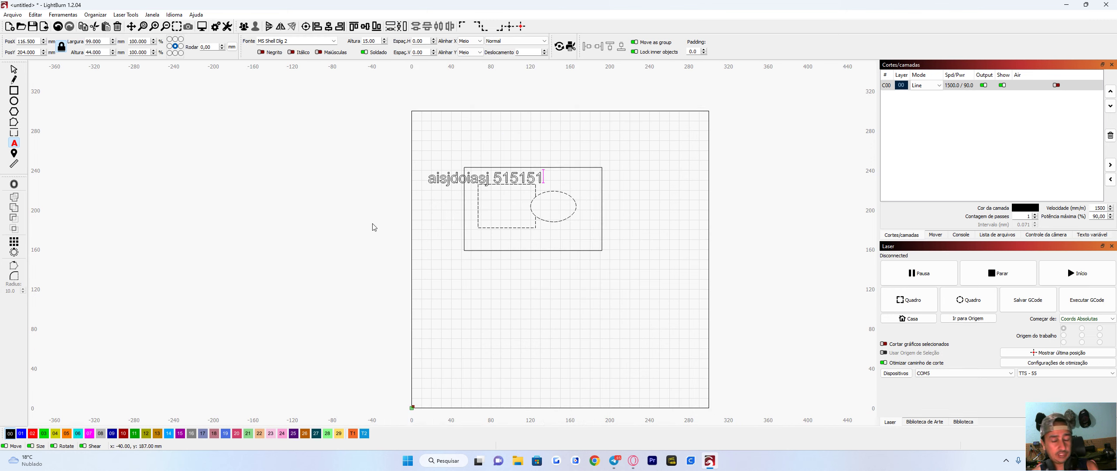
{"action": "left_click", "coordinate": [15, 153]}
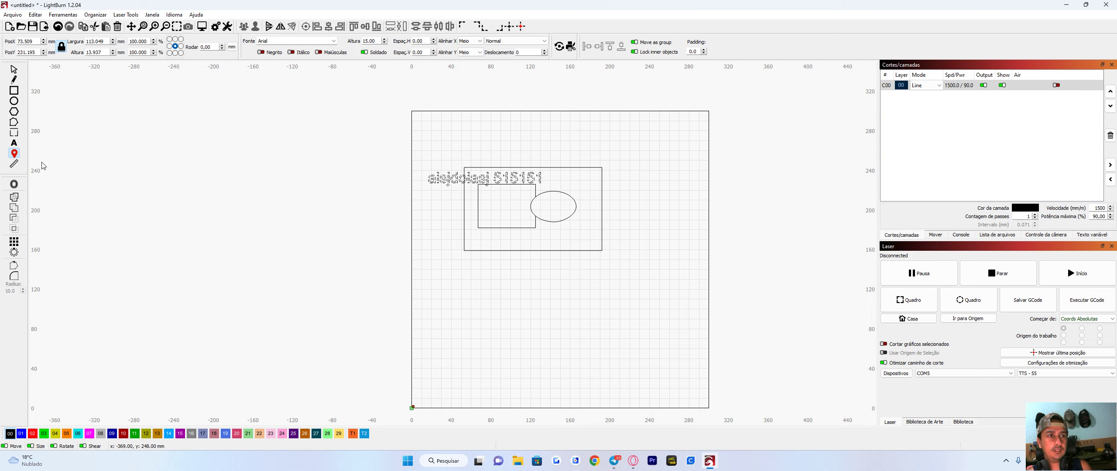
{"action": "left_click", "coordinate": [15, 154]}
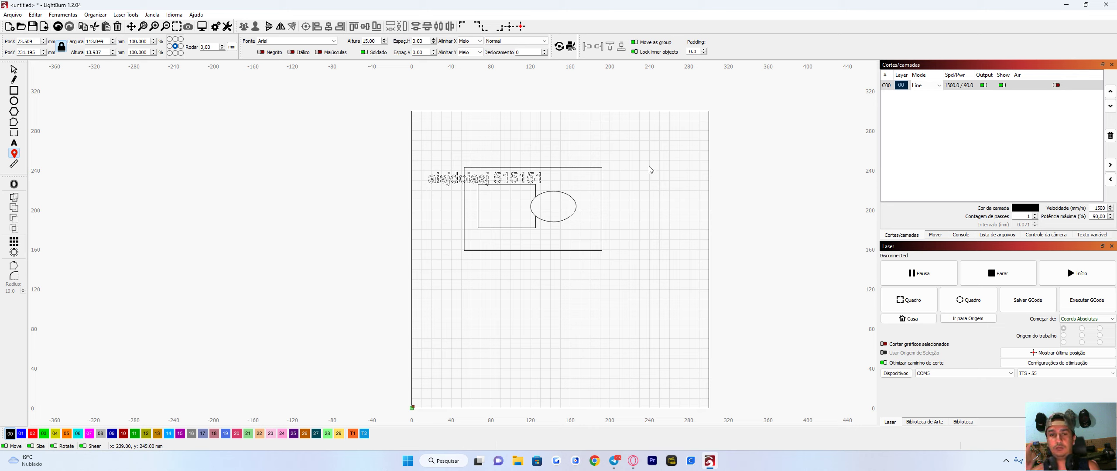
Measure the enclosing rectangle and its side edge, and close the measurement.
{"action": "left_click", "coordinate": [15, 166]}
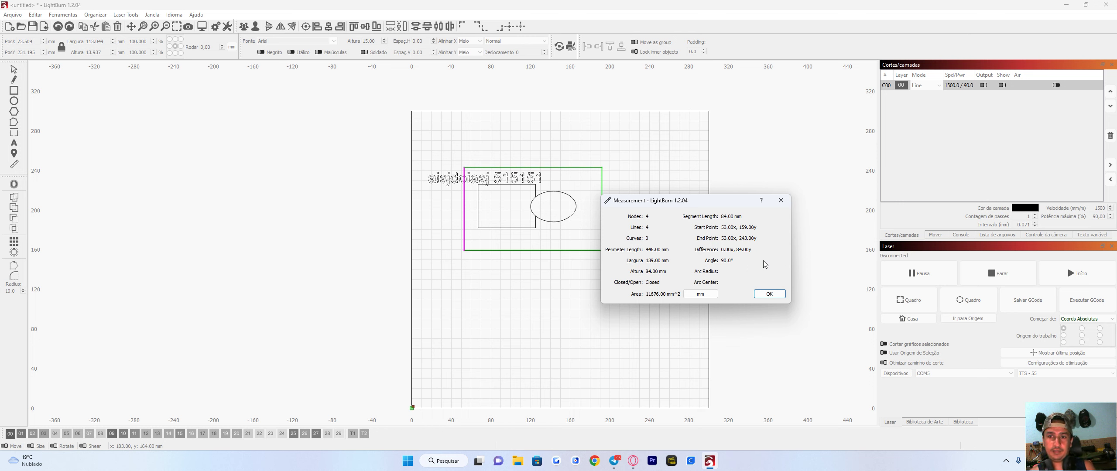
{"action": "left_click", "coordinate": [769, 294]}
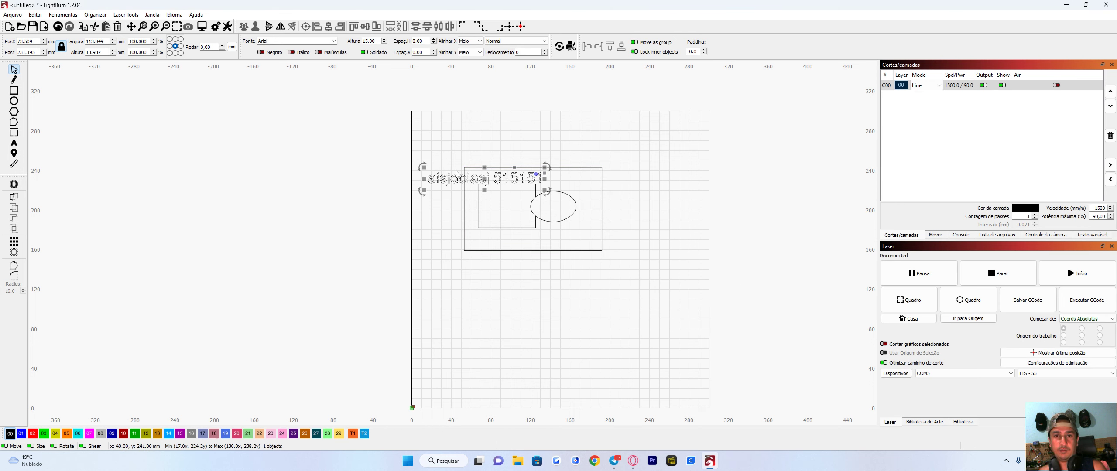
Move the text above the enclosing rectangle, to about X 121 mm, Y 258 mm, and clear the selection.
{"action": "left_click_drag", "start_coordinate": [486, 176], "coordinate": [532, 150]}
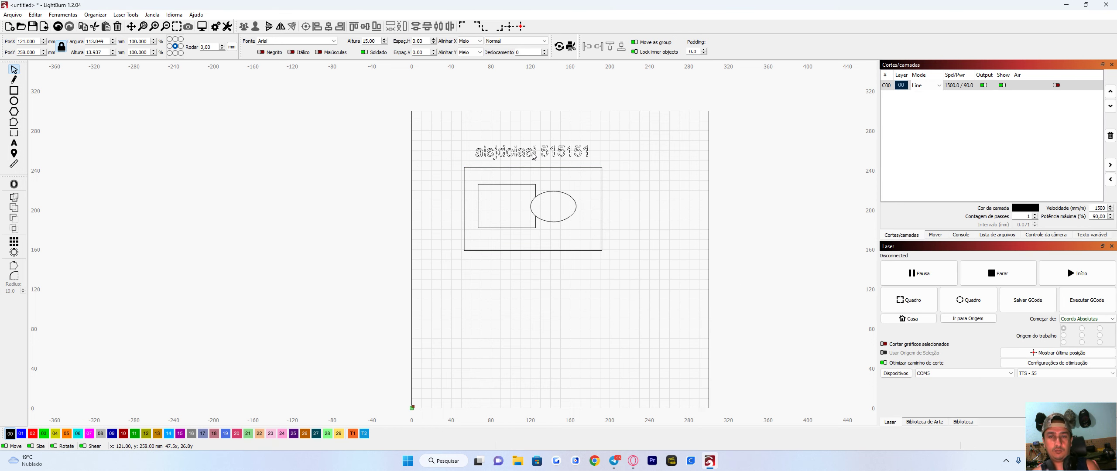
{"action": "scroll", "coordinate": [535, 184], "scroll_direction": "up", "scroll_amount": 2}
{"action": "left_click", "coordinate": [560, 188]}
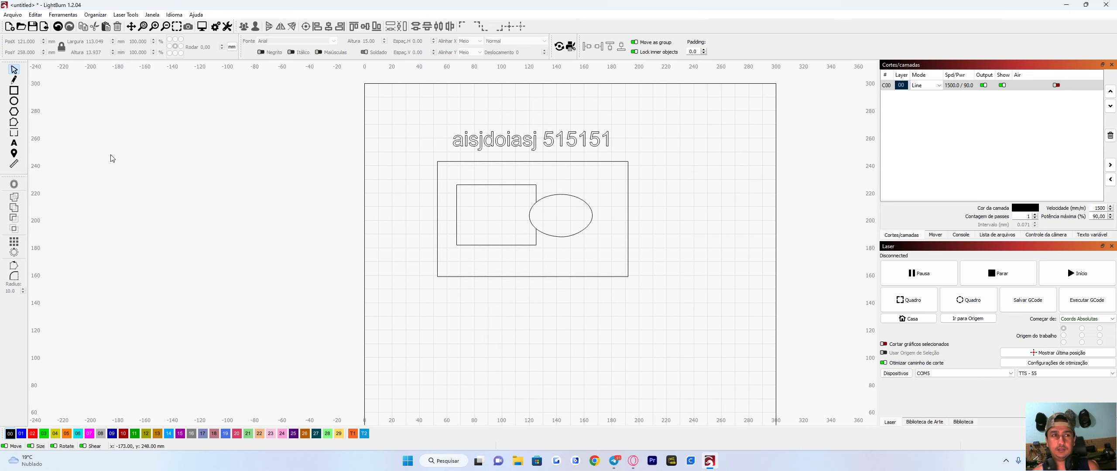
Measure the ellipse and its lower curve segment, and close the measurement.
{"action": "left_click", "coordinate": [536, 215]}
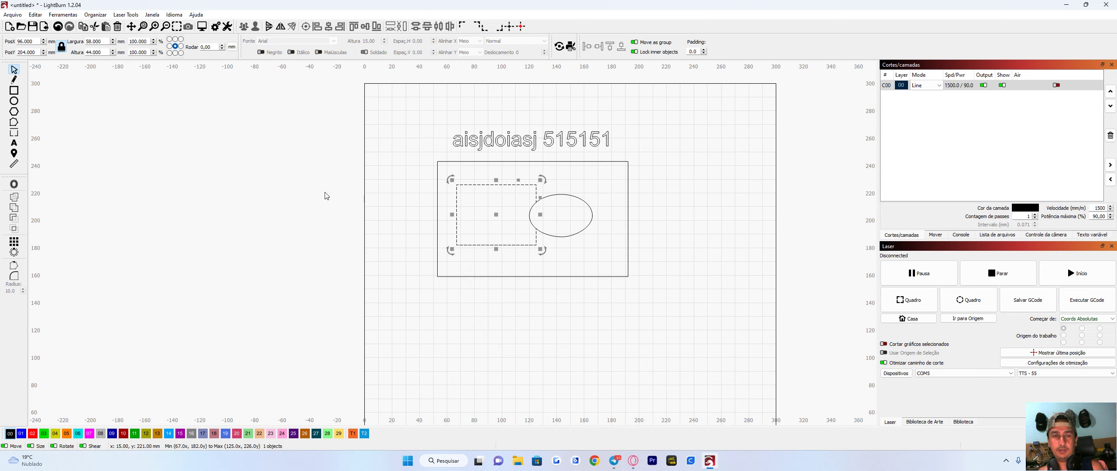
{"action": "left_click", "coordinate": [14, 163]}
{"action": "left_click", "coordinate": [584, 229]}
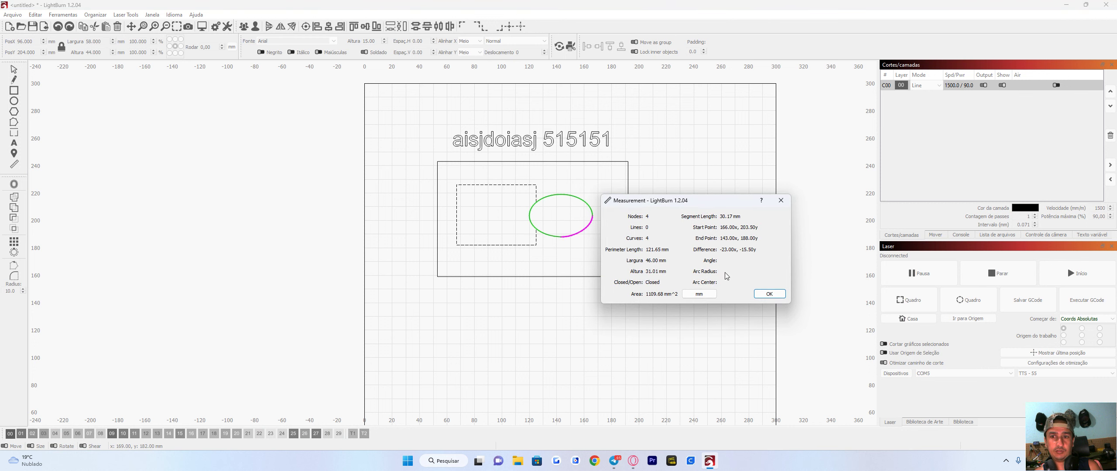
{"action": "left_click", "coordinate": [767, 296]}
Select all the shapes together with the text, try to measure the whole selection, and close the measurement.
{"action": "left_click", "coordinate": [608, 278]}
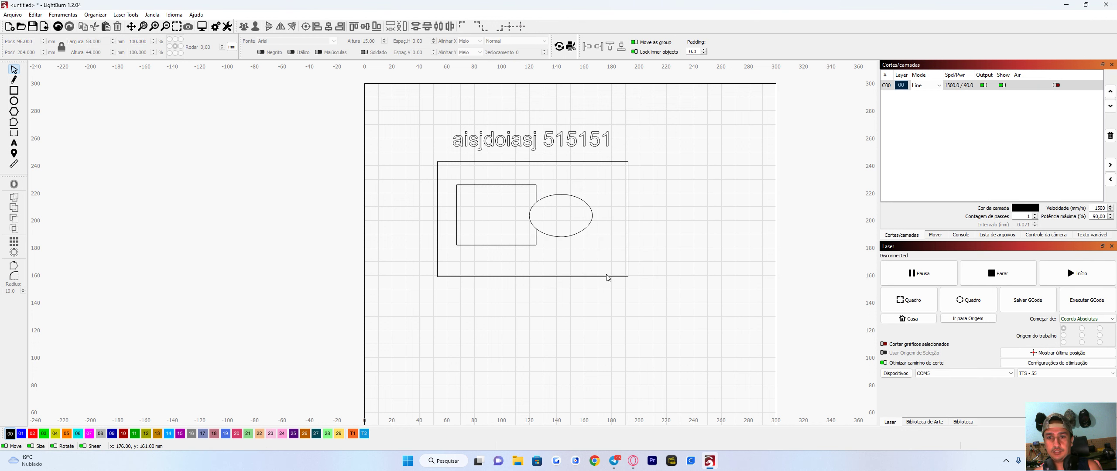
{"action": "left_click", "coordinate": [607, 277]}
{"action": "left_click_drag", "start_coordinate": [674, 310], "coordinate": [409, 118]}
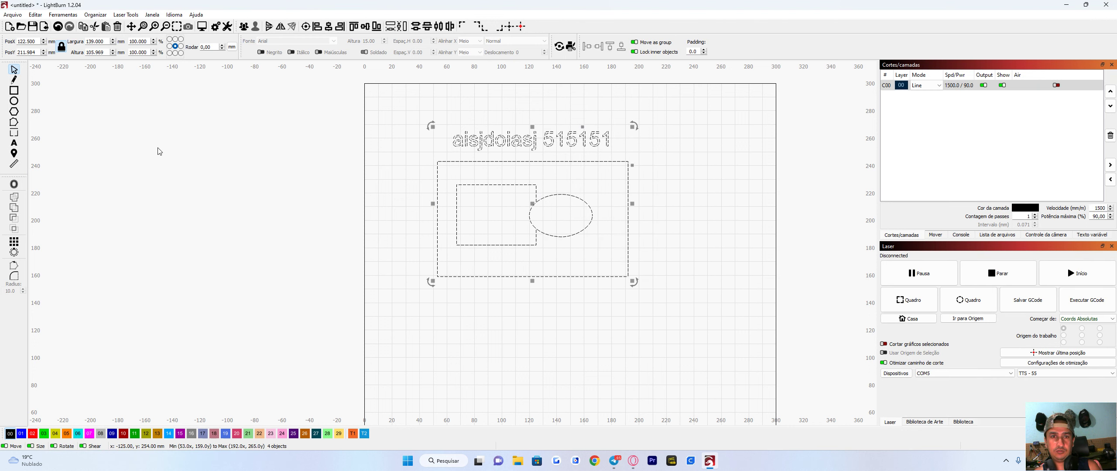
{"action": "left_click", "coordinate": [13, 162]}
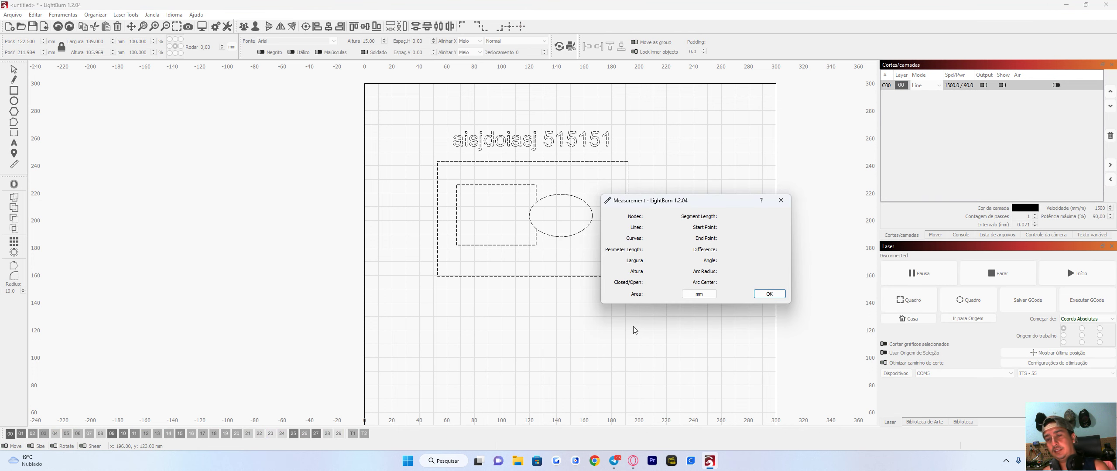
{"action": "left_click", "coordinate": [769, 293]}
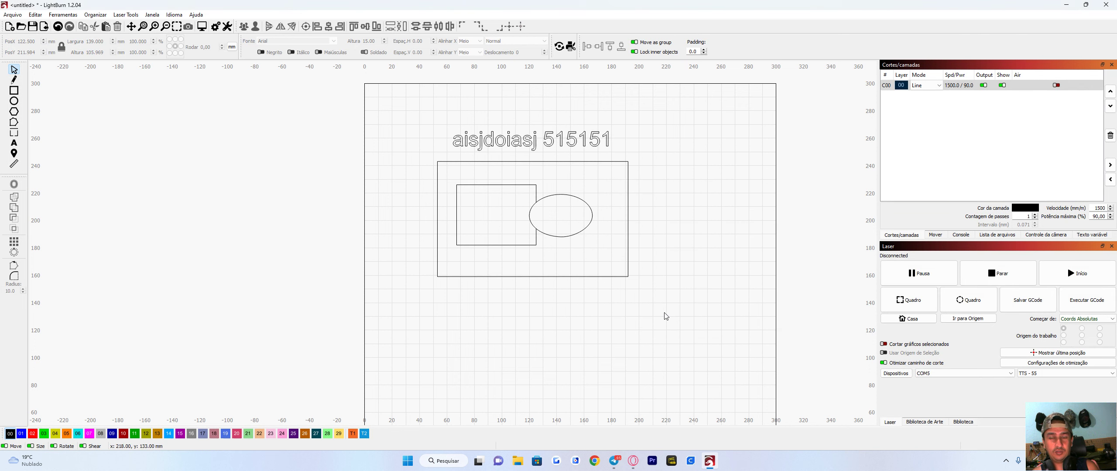
Select only the two rectangles and the ellipse, try to measure them together, and close the measurement.
{"action": "left_click_drag", "start_coordinate": [674, 302], "coordinate": [415, 161]}
{"action": "left_click", "coordinate": [15, 164]}
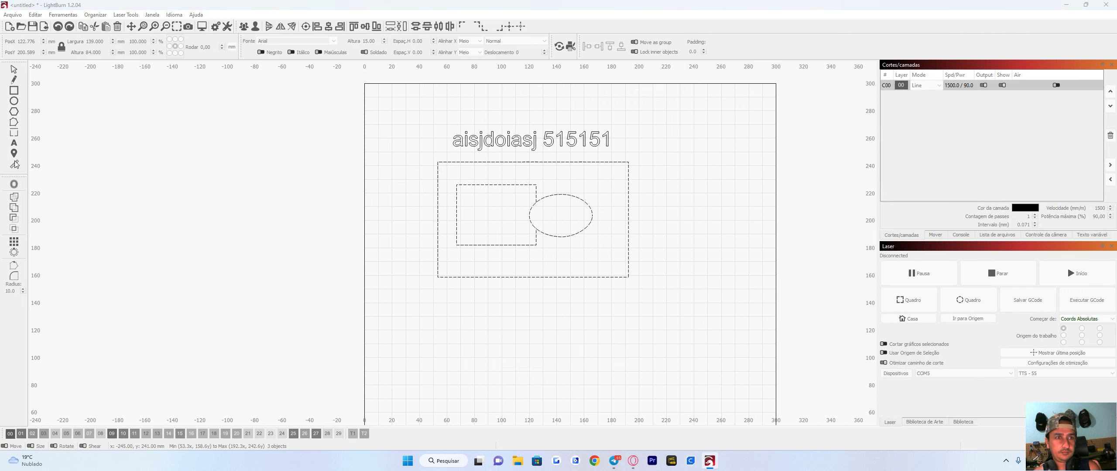
{"action": "left_click", "coordinate": [763, 294]}
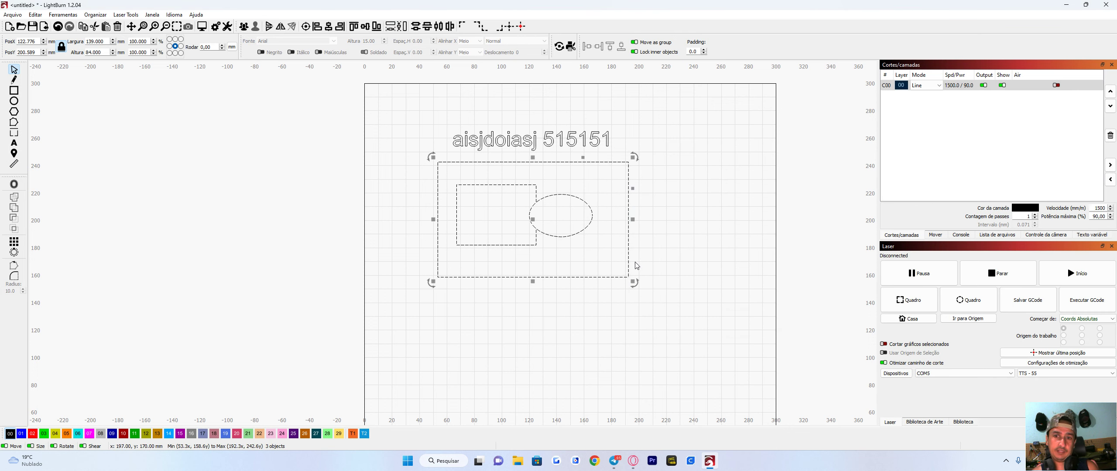
Measure the enclosing rectangle's lower edge with the measurement window moved clear of the drawing, and close it.
{"action": "left_click", "coordinate": [650, 260]}
{"action": "left_click", "coordinate": [628, 257]}
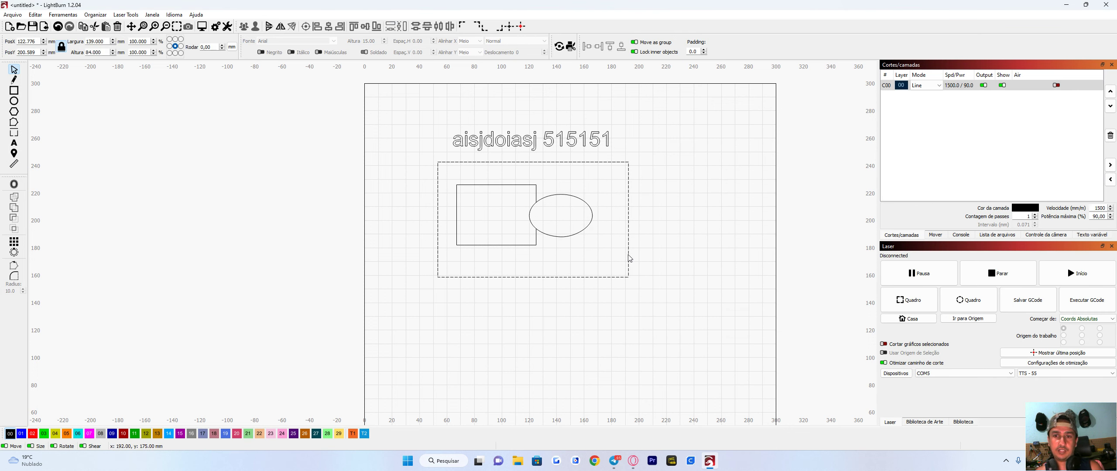
{"action": "left_click", "coordinate": [22, 165]}
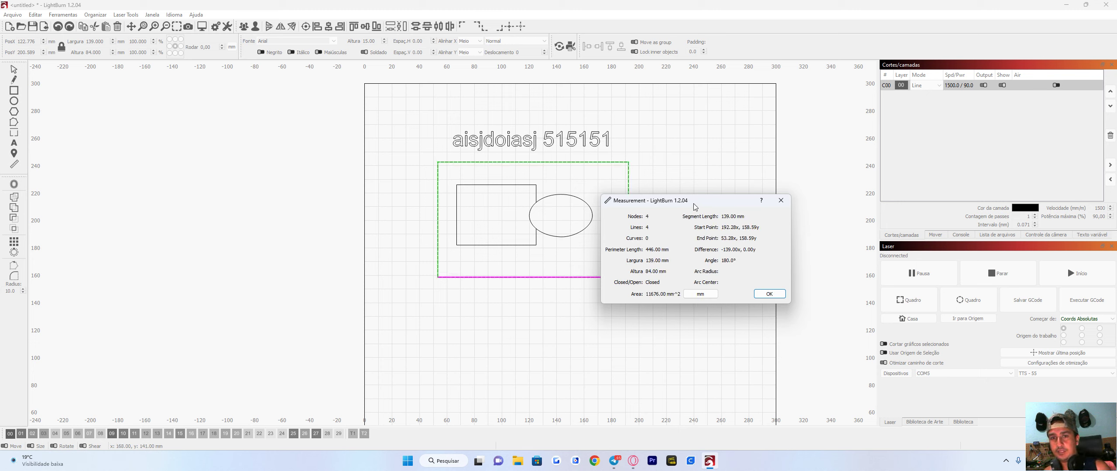
{"action": "left_click_drag", "start_coordinate": [696, 207], "coordinate": [313, 211]}
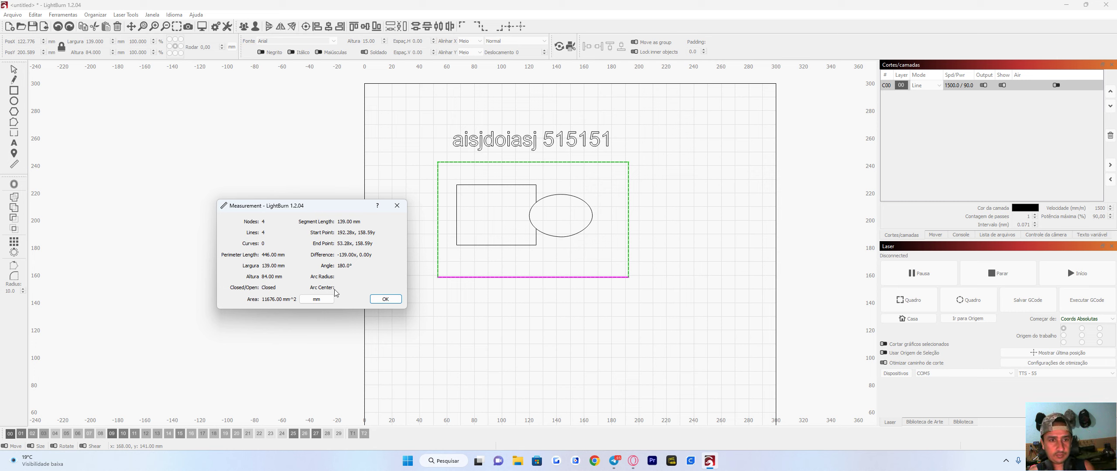
{"action": "left_click", "coordinate": [377, 300]}
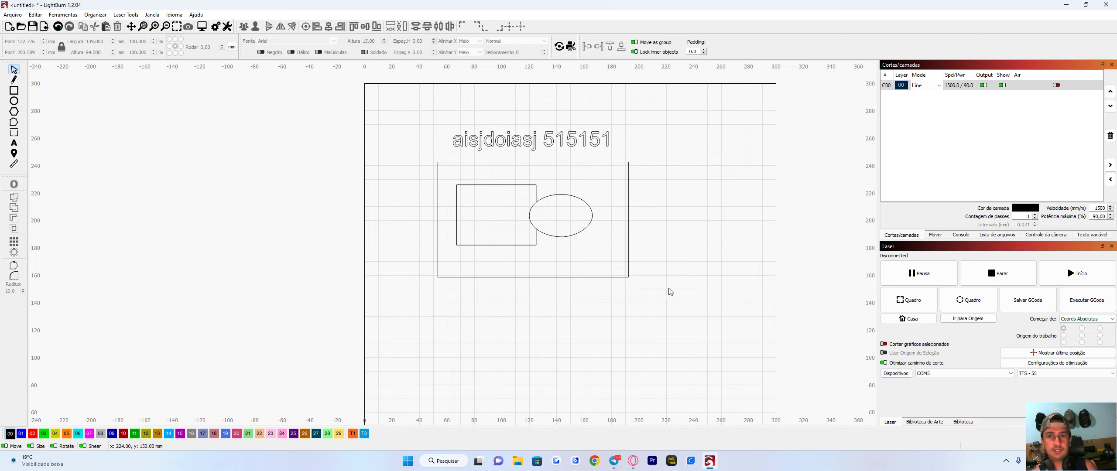
Delete the two rectangles and the ellipse, keeping only the text.
{"action": "mouse_move", "coordinate": [670, 292]}
{"action": "left_mouse_down"}
{"action": "mouse_move", "coordinate": [410, 150]}
{"action": "mouse_move", "coordinate": [683, 294]}
{"action": "left_mouse_up"}
{"action": "left_click", "coordinate": [394, 203]}
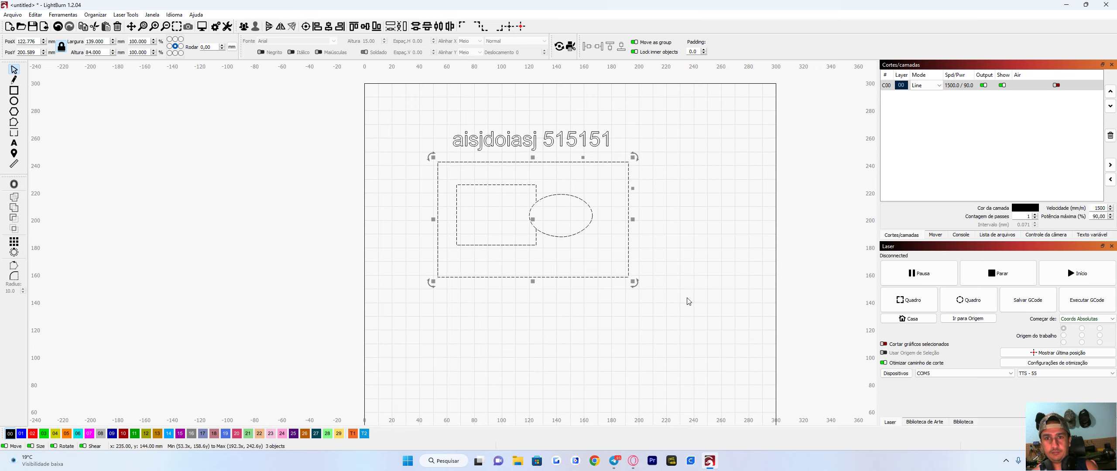
{"action": "key", "text": "Delete"}
Move the text down the page to about X 135 mm, Y 186 mm, and clear the selection.
{"action": "left_click_drag", "start_coordinate": [428, 112], "coordinate": [643, 224]}
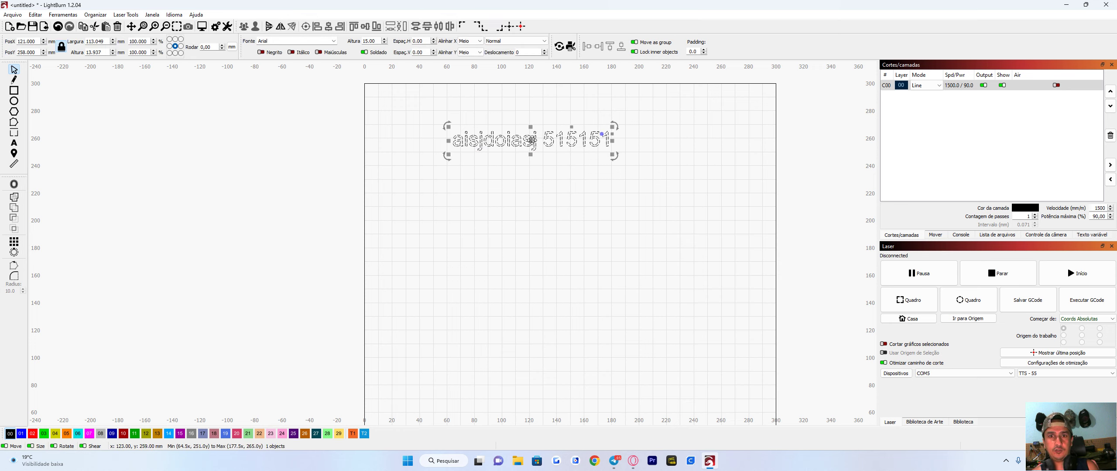
{"action": "left_click_drag", "start_coordinate": [533, 147], "coordinate": [552, 247]}
{"action": "left_click", "coordinate": [513, 200]}
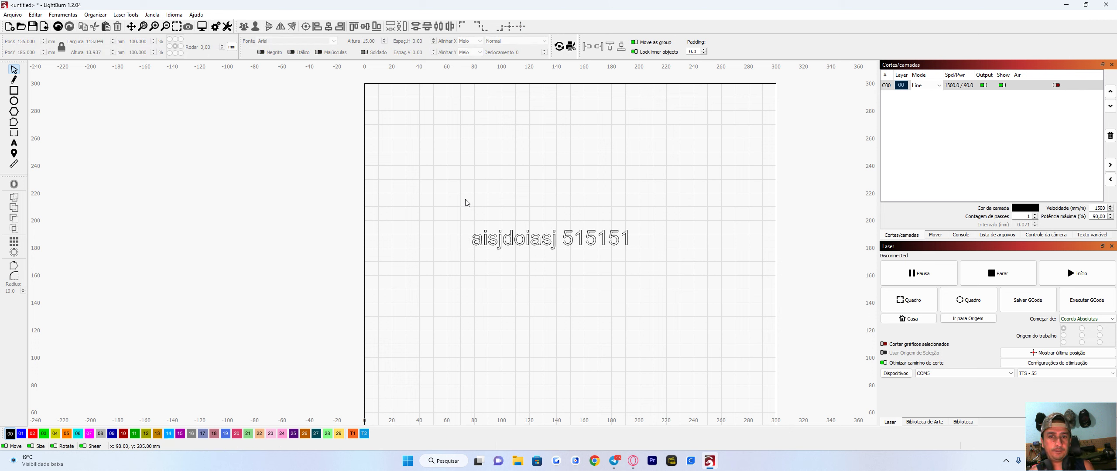
Open the recent project Pão da Vida anna in place of the current drawing.
{"action": "left_click_drag", "start_coordinate": [463, 205], "coordinate": [683, 301]}
{"action": "left_click", "coordinate": [13, 14]}
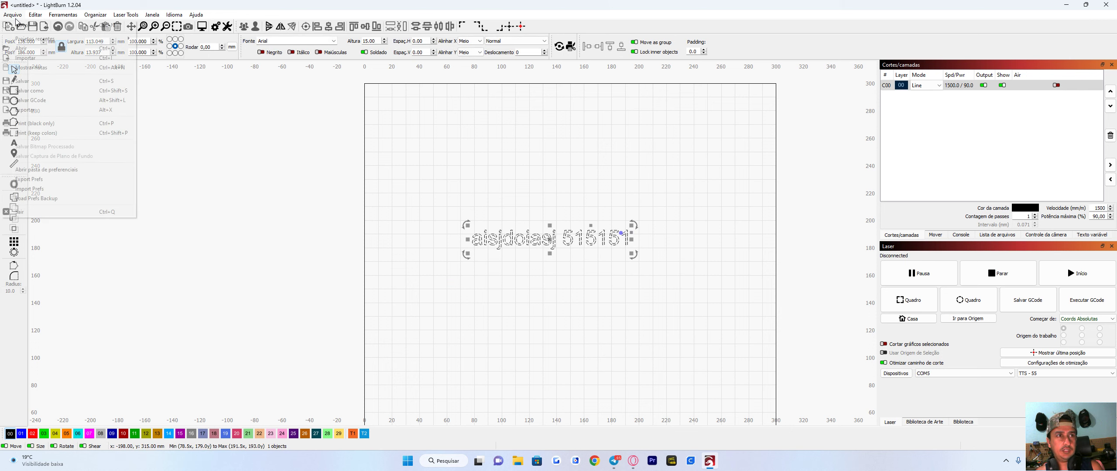
{"action": "mouse_move", "coordinate": [33, 42]}
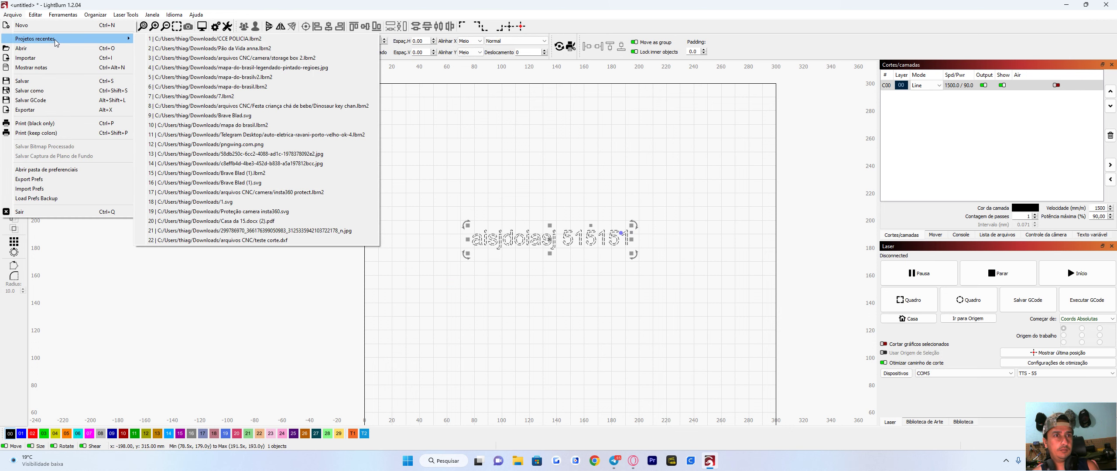
{"action": "left_click", "coordinate": [189, 52]}
{"action": "left_click", "coordinate": [575, 243]}
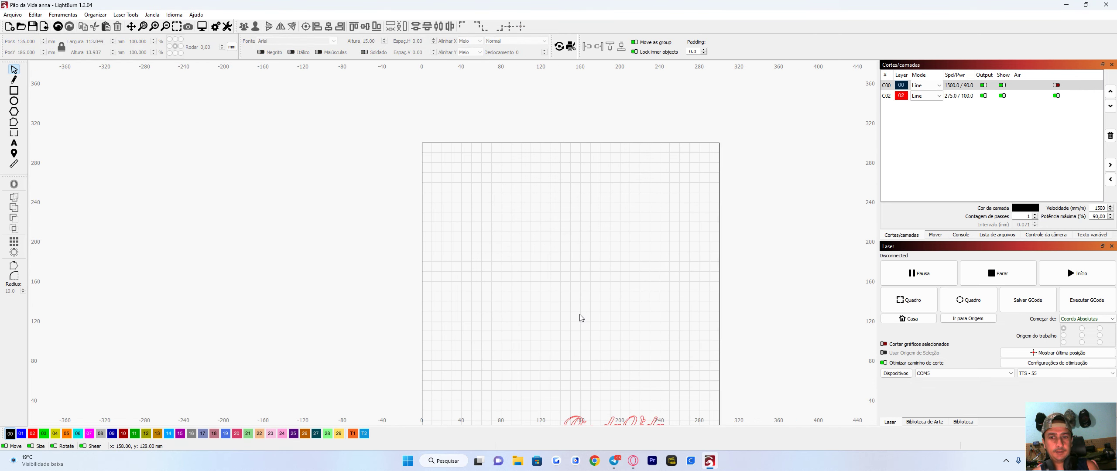
Move the Pão da Vida lettering up the page to about X 133 mm, Y 203 mm, and deselect it.
{"action": "left_click", "coordinate": [545, 333]}
{"action": "left_click_drag", "start_coordinate": [567, 334], "coordinate": [510, 144]}
{"action": "left_click", "coordinate": [526, 212]}
{"action": "scroll", "coordinate": [511, 123], "scroll_direction": "up", "scroll_amount": 8}
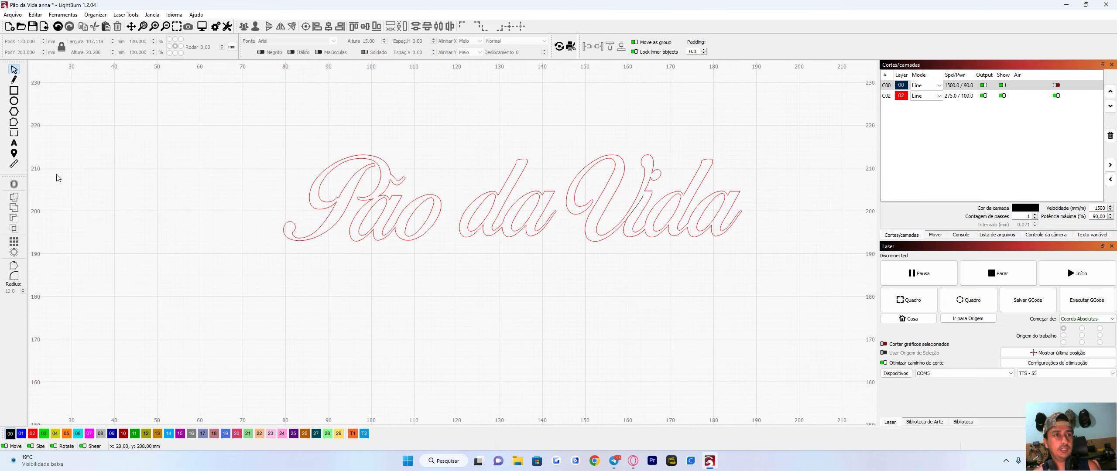
Start an outward offset of the whole Pão da Vida lettering, with Volta corners and a distance of 3.50 mm.
{"action": "key", "text": "ctrl+a"}
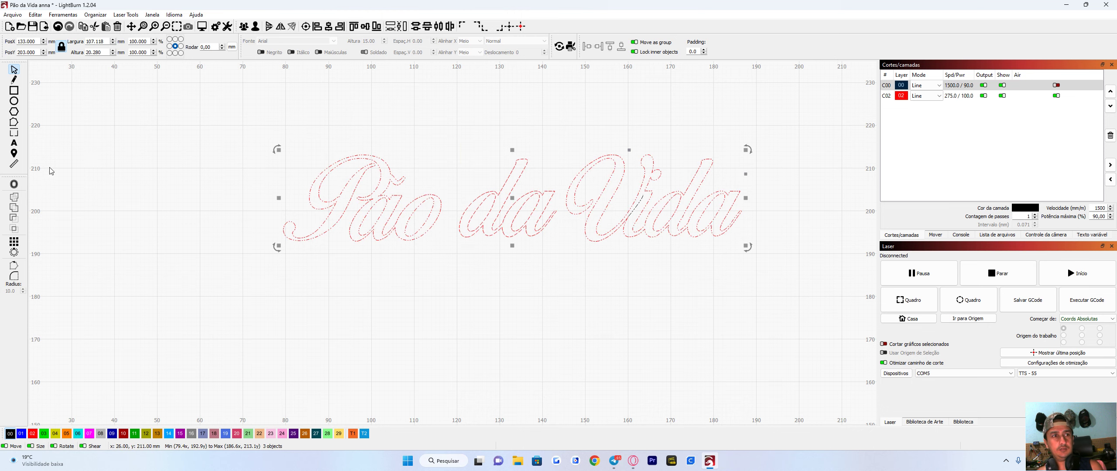
{"action": "left_click", "coordinate": [15, 185]}
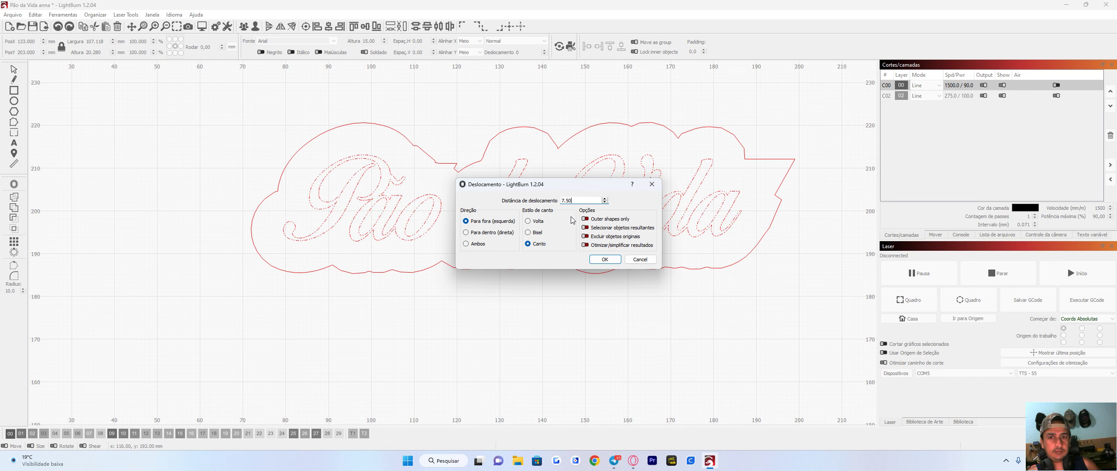
{"action": "left_click_drag", "start_coordinate": [590, 178], "coordinate": [632, 249]}
{"action": "left_click_drag", "start_coordinate": [567, 189], "coordinate": [545, 291]}
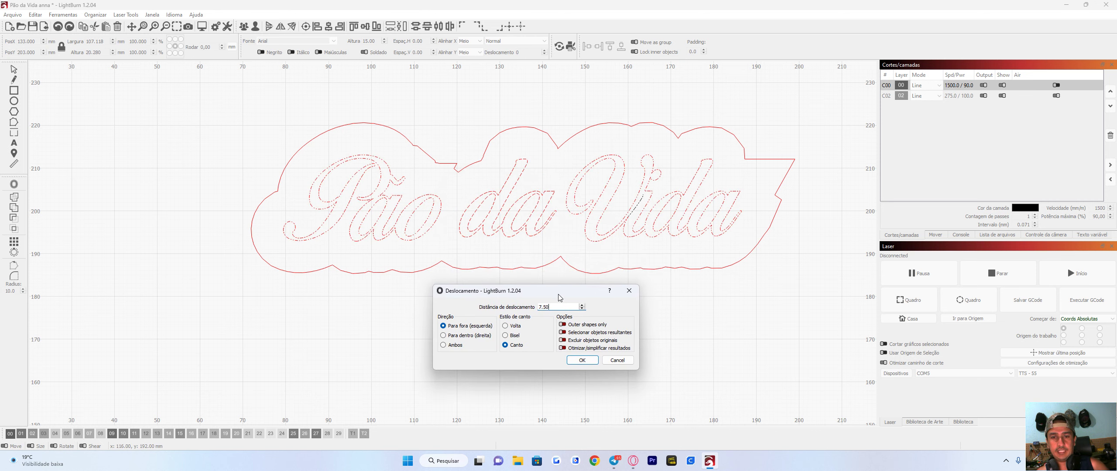
{"action": "left_click", "coordinate": [505, 326]}
{"action": "left_click", "coordinate": [505, 335]}
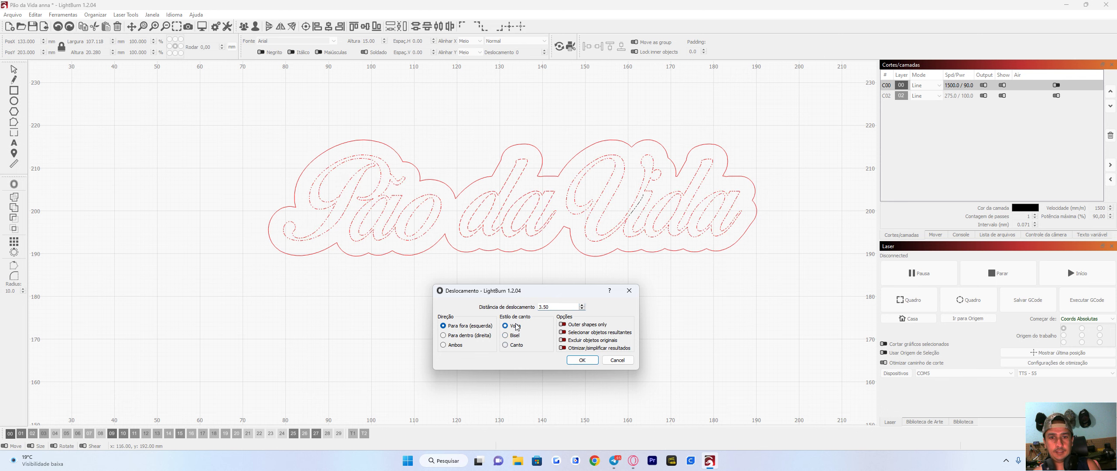
Try other corner styles and the inward and both-sides offset directions, and return to outward with Volta corners.
{"action": "left_click", "coordinate": [512, 336]}
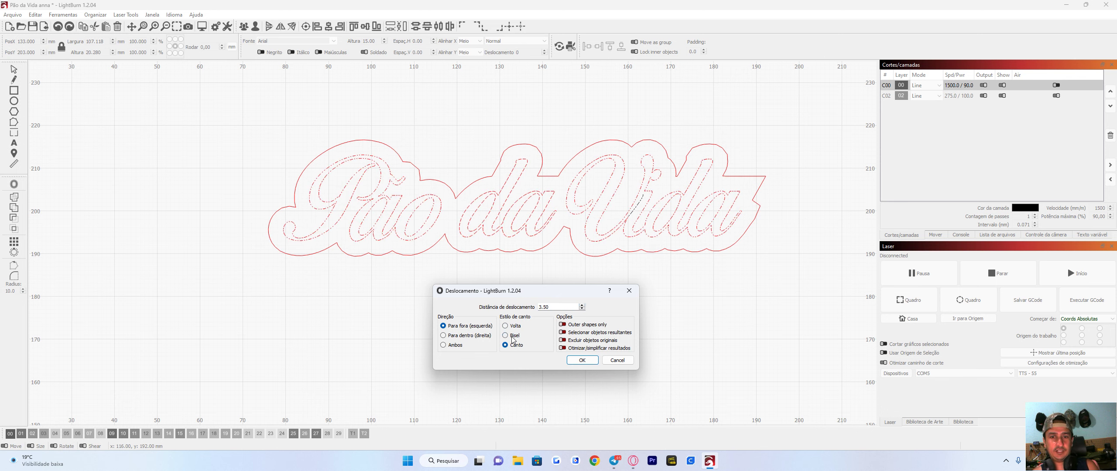
{"action": "left_click", "coordinate": [455, 336]}
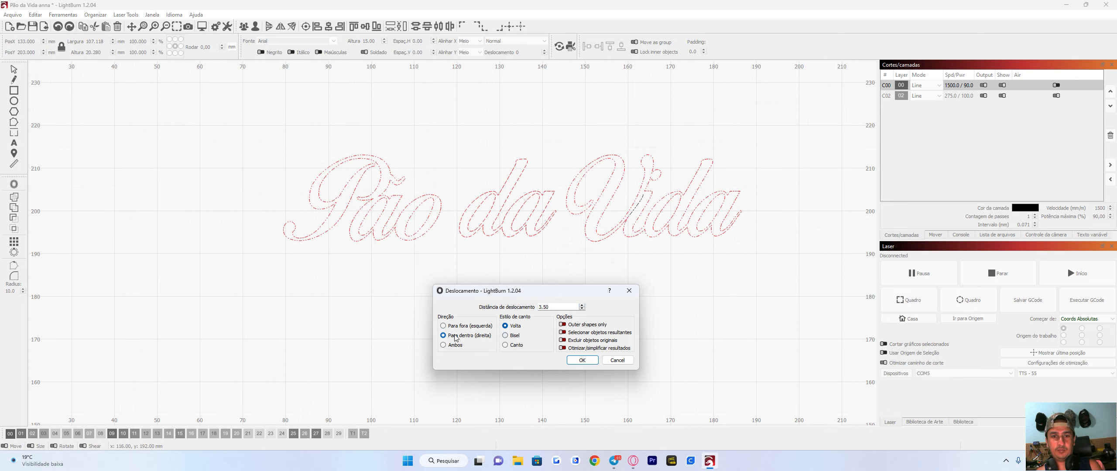
{"action": "left_click", "coordinate": [453, 345]}
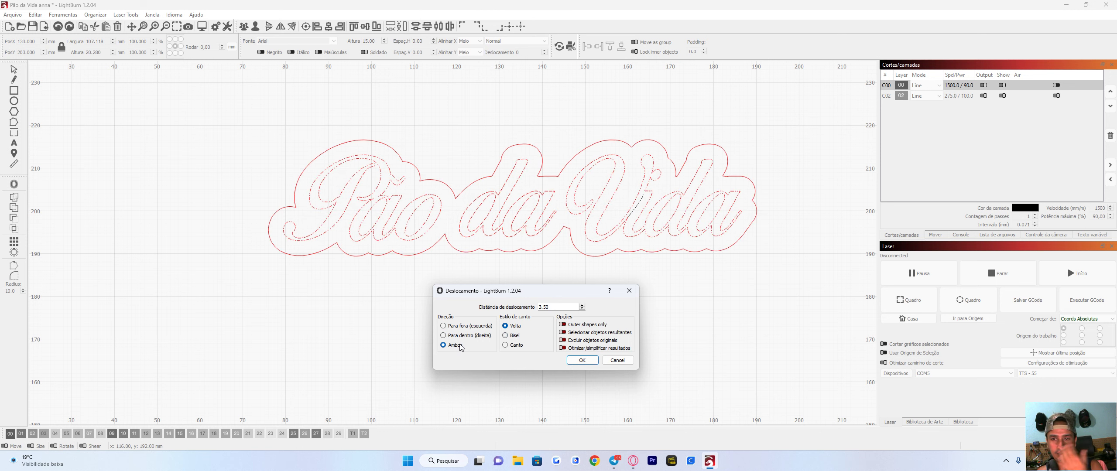
{"action": "left_click", "coordinate": [461, 327]}
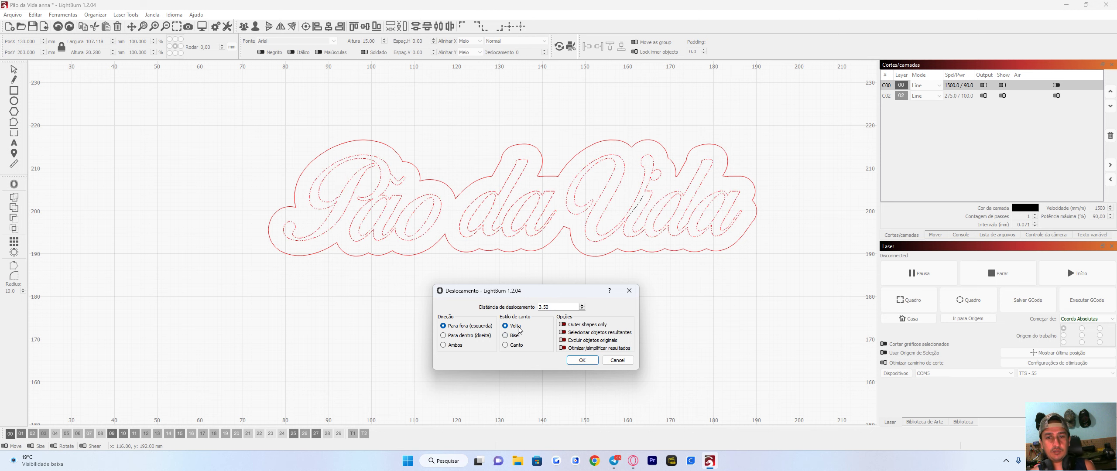
Try offset distances of 1.50 mm and 2.50 mm, and preview the inward and both-sides directions.
{"action": "left_click", "coordinate": [582, 309]}
{"action": "left_click", "coordinate": [583, 308]}
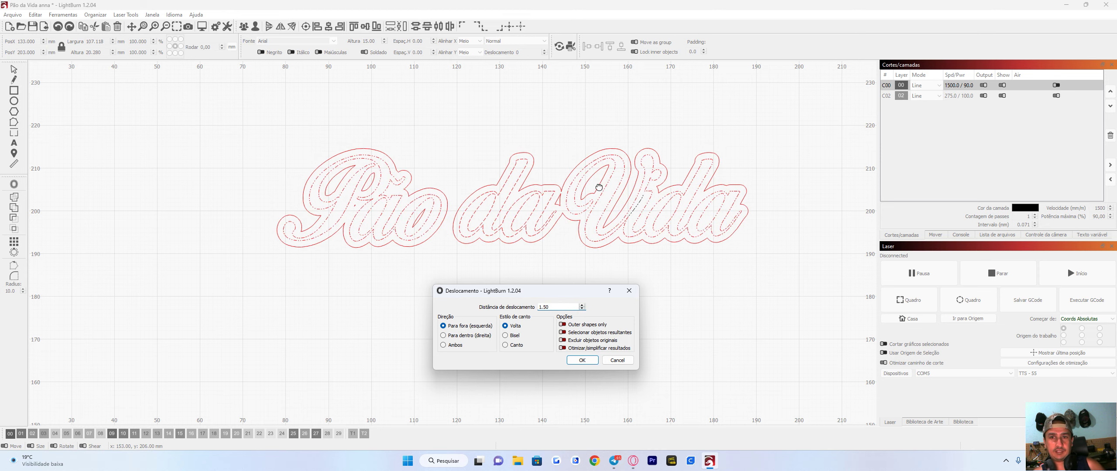
{"action": "scroll", "coordinate": [600, 188], "scroll_direction": "up", "scroll_amount": 2}
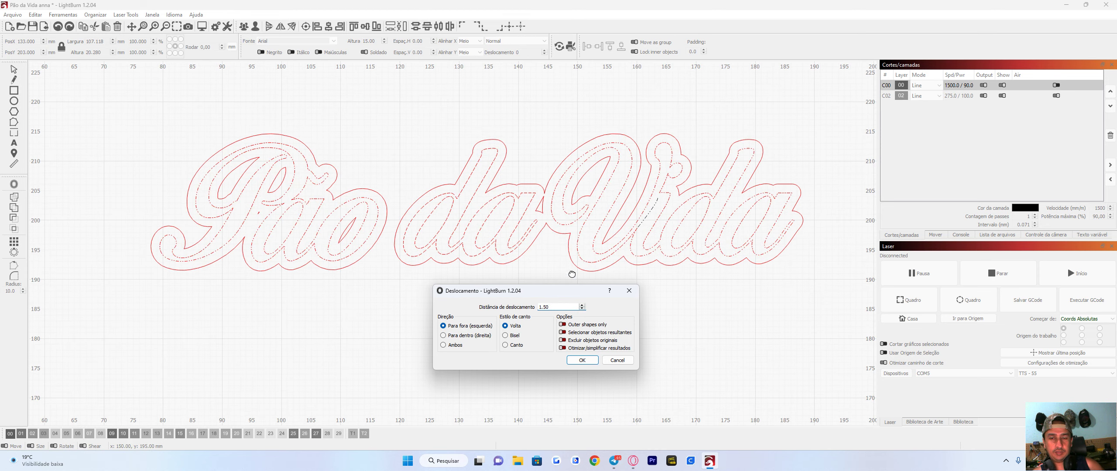
{"action": "left_click", "coordinate": [582, 306]}
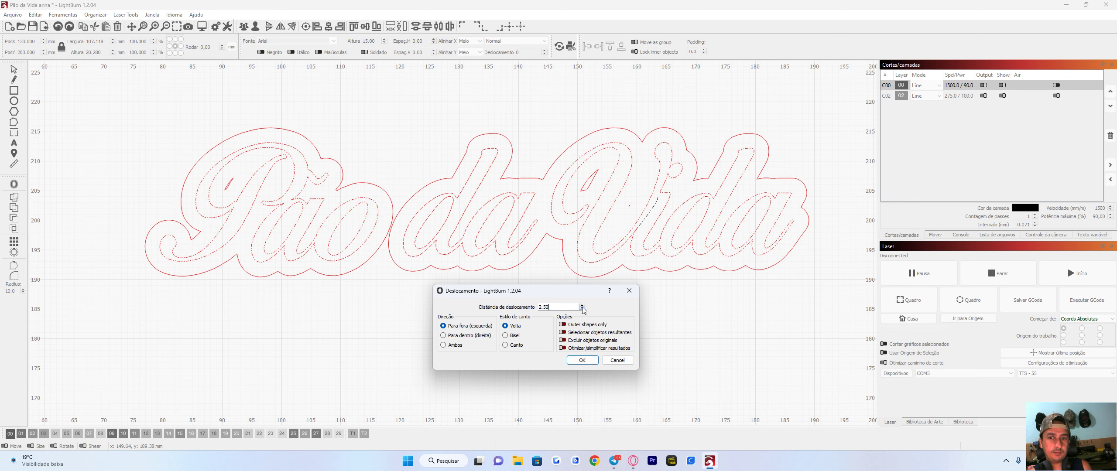
{"action": "left_click", "coordinate": [469, 336]}
{"action": "left_click", "coordinate": [455, 345]}
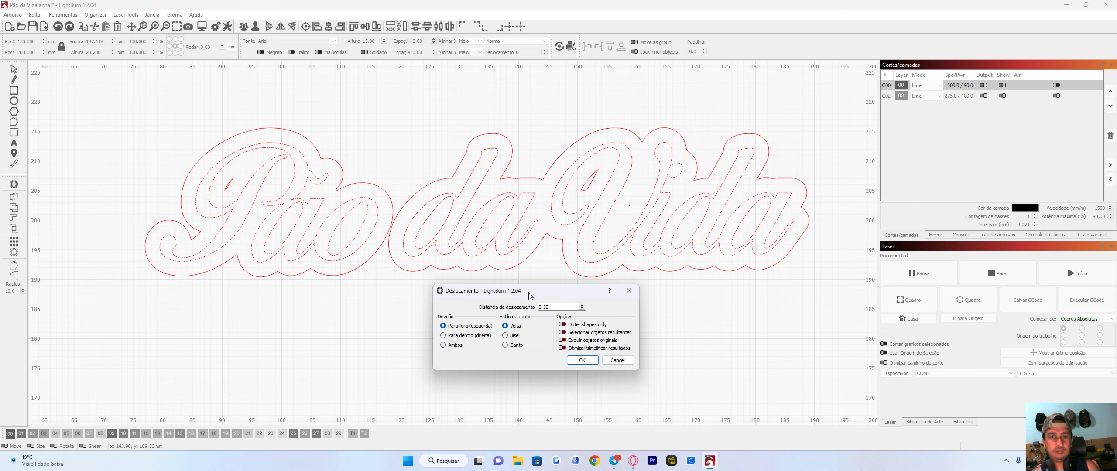
Try an offset distance of 7.50 mm around the lettering, and set it back to 3.50 mm.
{"action": "left_click_drag", "start_coordinate": [530, 296], "coordinate": [544, 302]}
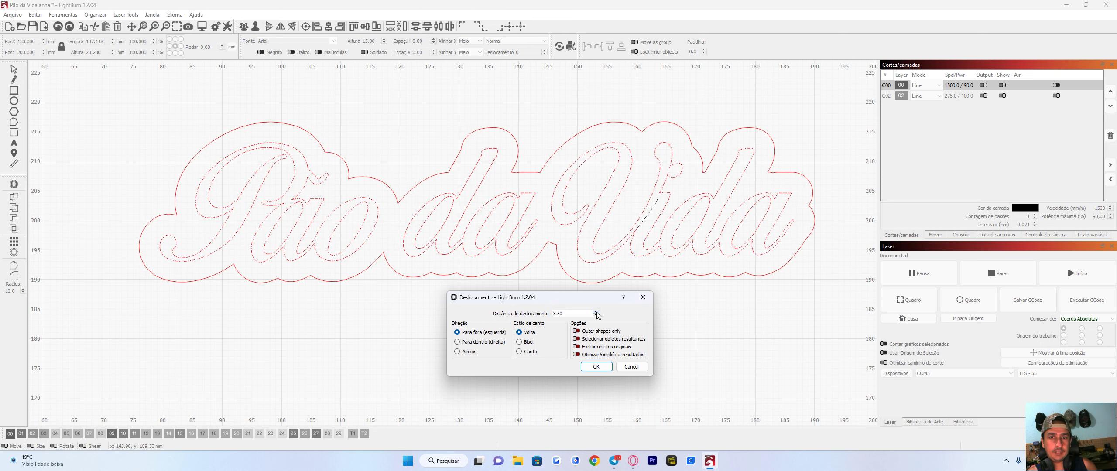
{"action": "scroll", "coordinate": [596, 314], "scroll_direction": "up", "scroll_amount": 4}
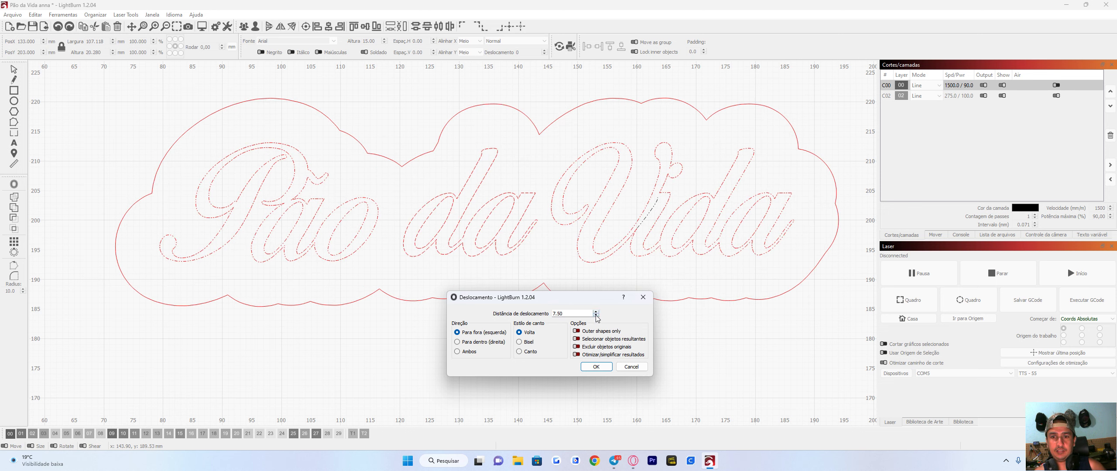
{"action": "scroll", "coordinate": [597, 317], "scroll_direction": "down", "scroll_amount": 4}
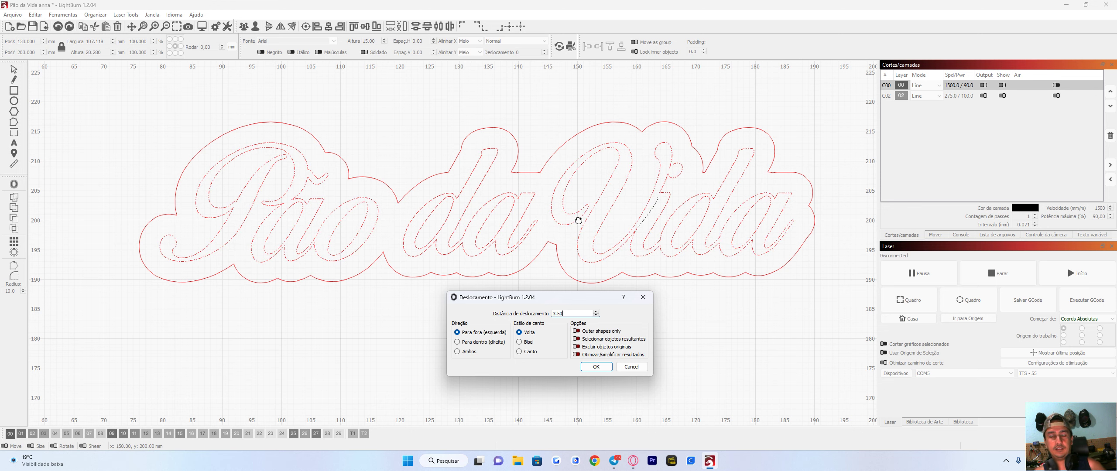
Enable selecting the resulting objects and apply the 3.50 mm outward offset with Volta corners to the whole Pão da Vida lettering.
{"action": "scroll", "coordinate": [519, 234], "scroll_direction": "down", "scroll_amount": 7}
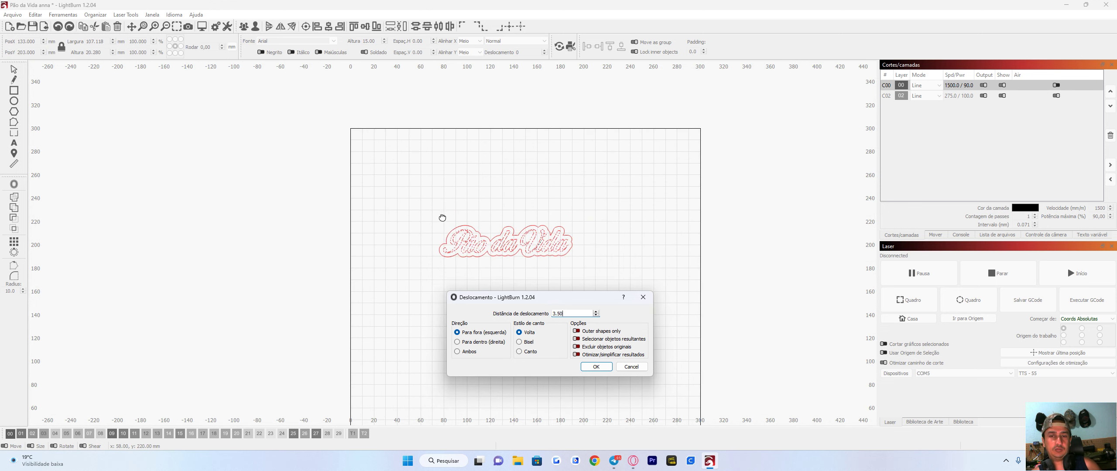
{"action": "scroll", "coordinate": [479, 276], "scroll_direction": "up", "scroll_amount": 2}
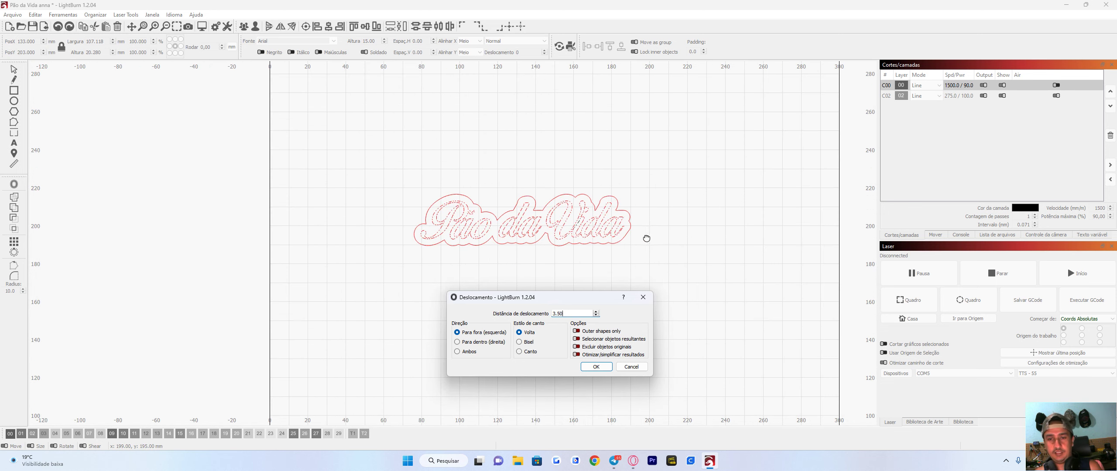
{"action": "left_click", "coordinate": [578, 332]}
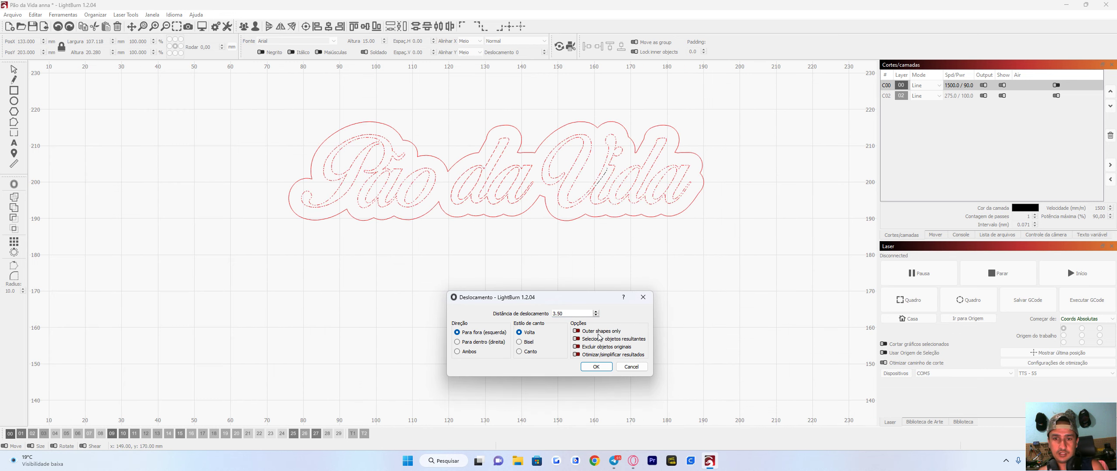
{"action": "left_click", "coordinate": [576, 355]}
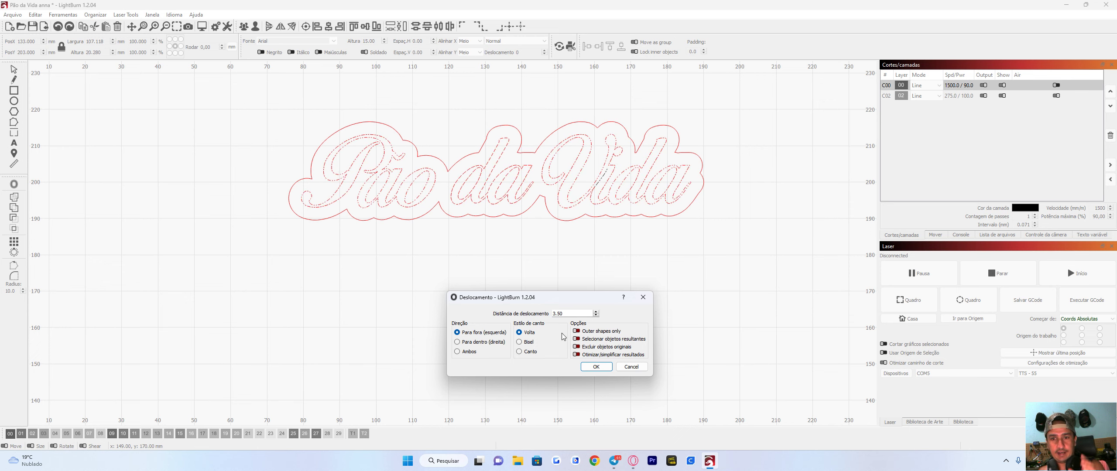
{"action": "left_click", "coordinate": [586, 340]}
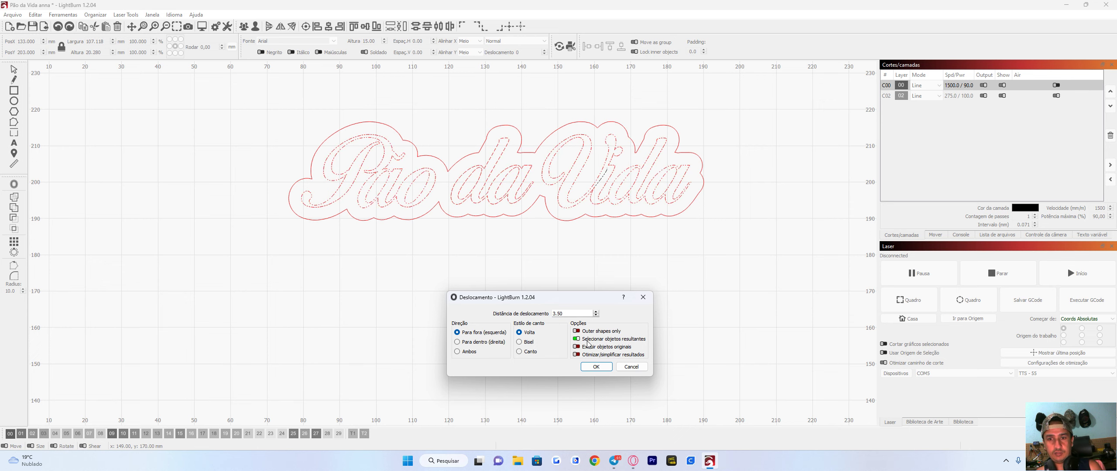
{"action": "left_click", "coordinate": [601, 367]}
Try a second outward offset of 3.50 mm on the lettering's new outer outline, and delete the resulting outermost contour.
{"action": "scroll", "coordinate": [564, 317], "scroll_direction": "down", "scroll_amount": 3}
{"action": "left_click", "coordinate": [387, 195]}
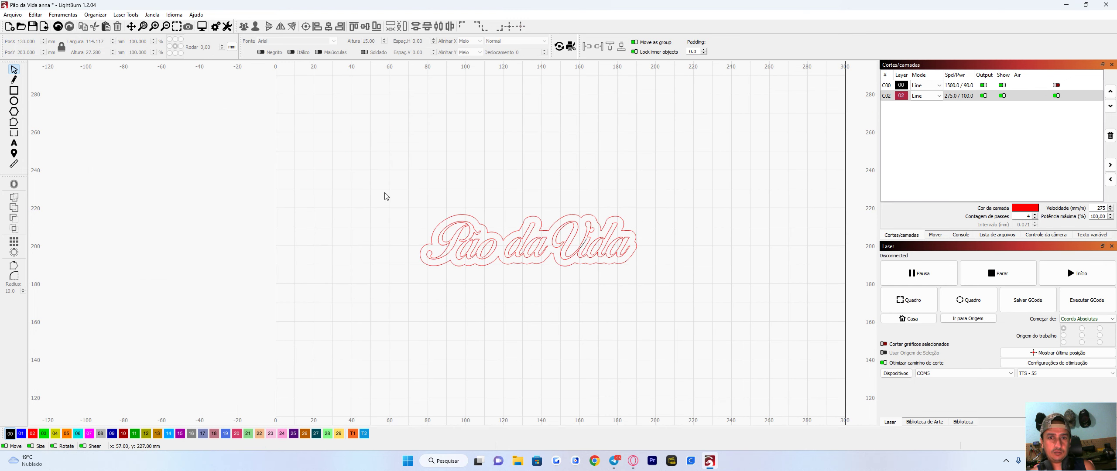
{"action": "left_click_drag", "start_coordinate": [369, 150], "coordinate": [717, 339]}
{"action": "scroll", "coordinate": [509, 258], "scroll_direction": "up", "scroll_amount": 3}
{"action": "left_click", "coordinate": [509, 257]}
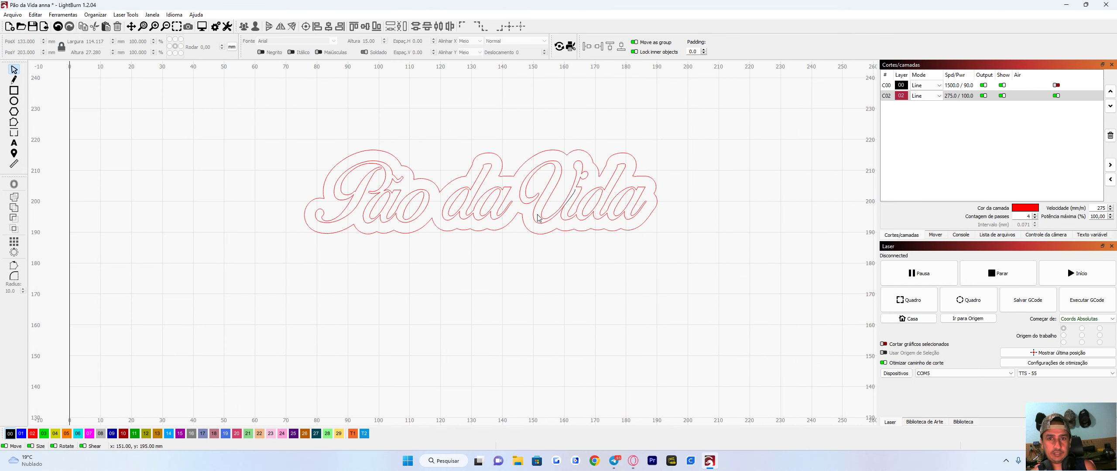
{"action": "left_click", "coordinate": [541, 205]}
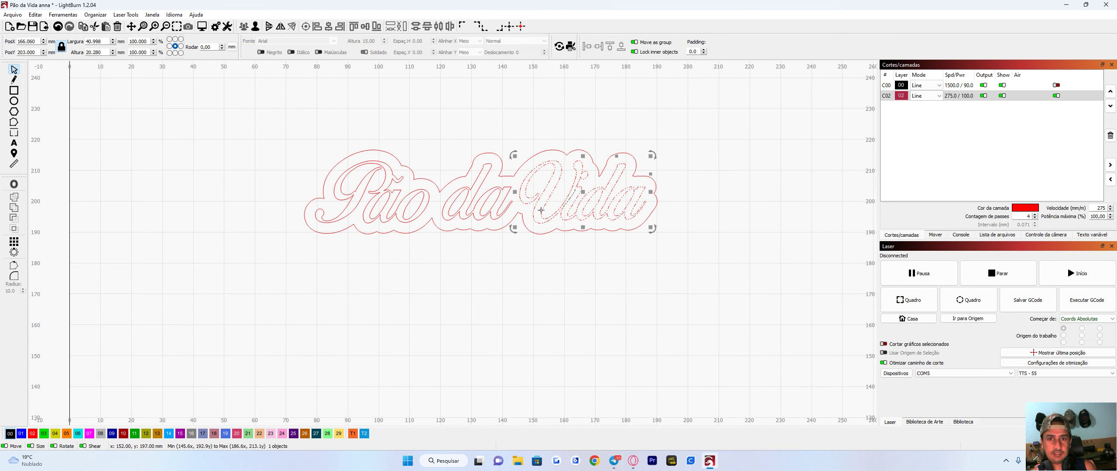
{"action": "left_click", "coordinate": [462, 175]}
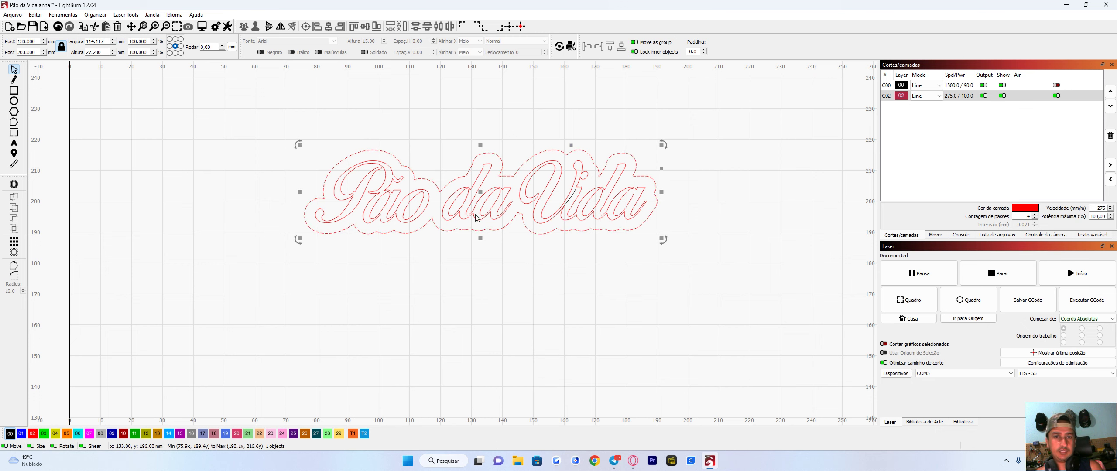
{"action": "key", "text": "alt+o"}
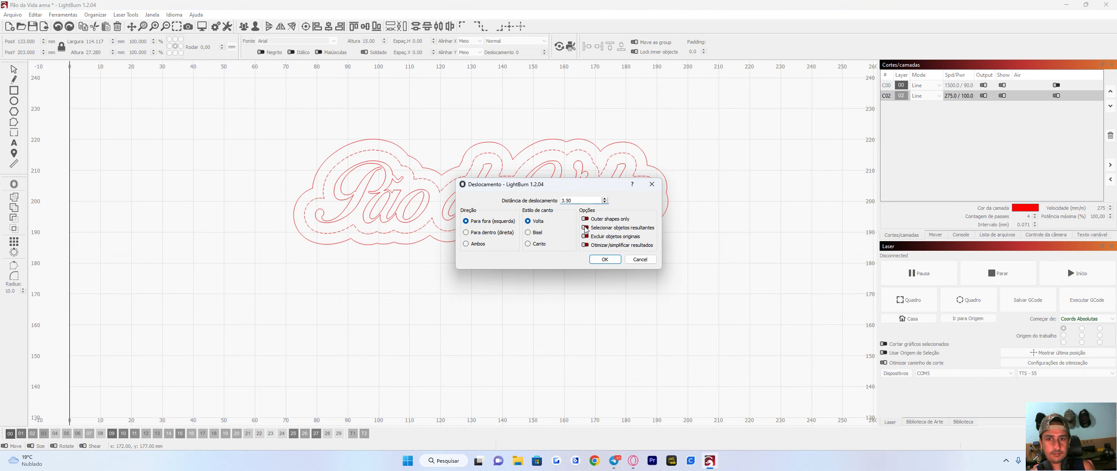
{"action": "left_click", "coordinate": [605, 260]}
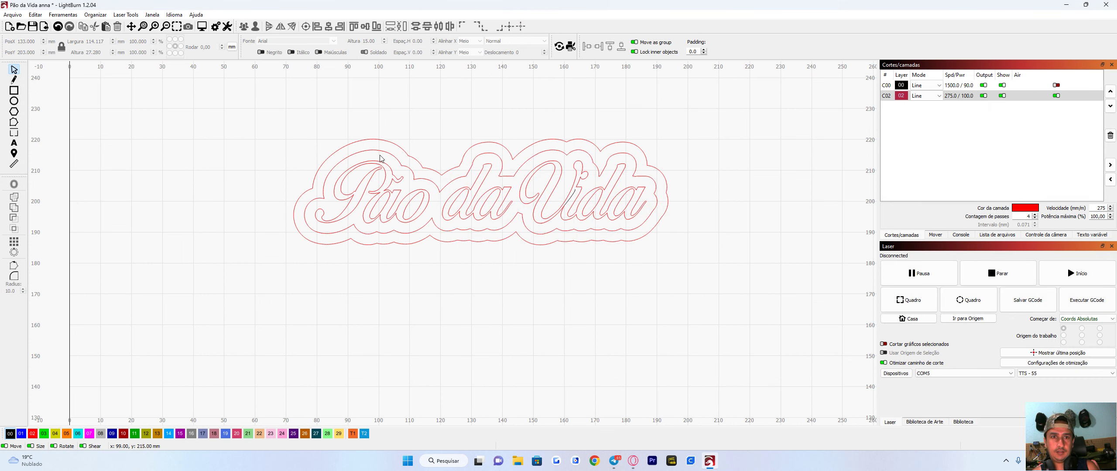
{"action": "left_click", "coordinate": [403, 151]}
{"action": "key", "text": "Delete"}
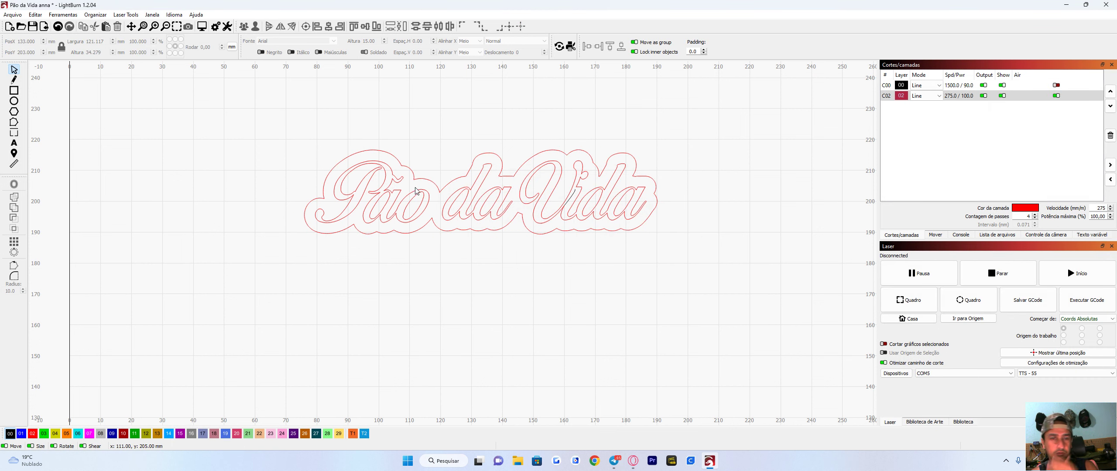
Delete the whole Pão da Vida lettering together with its offset outline.
{"action": "scroll", "coordinate": [402, 193], "scroll_direction": "down", "scroll_amount": 2}
{"action": "left_click_drag", "start_coordinate": [326, 122], "coordinate": [641, 260]}
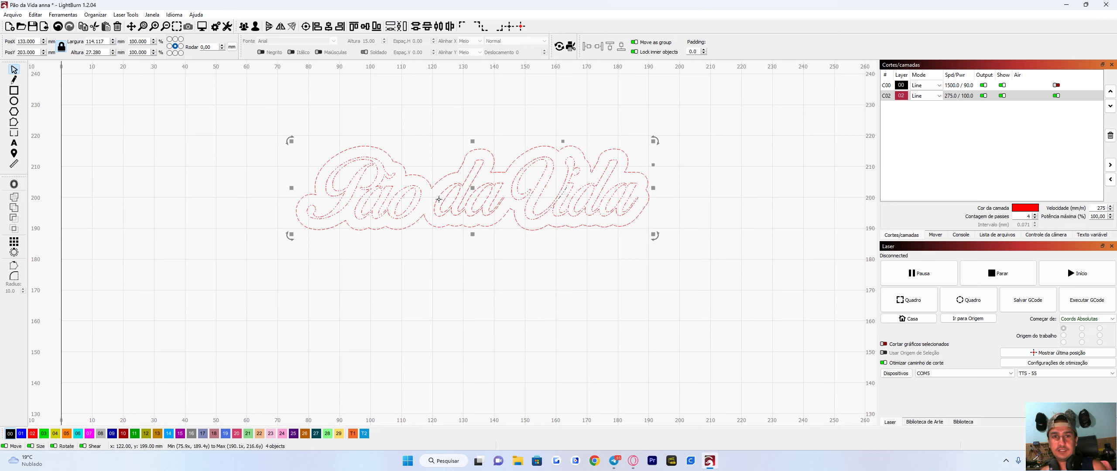
{"action": "scroll", "coordinate": [423, 205], "scroll_direction": "up", "scroll_amount": 2}
{"action": "left_click", "coordinate": [481, 306]}
{"action": "left_click_drag", "start_coordinate": [265, 100], "coordinate": [691, 287]}
{"action": "left_click", "coordinate": [472, 283]}
{"action": "left_click_drag", "start_coordinate": [279, 114], "coordinate": [724, 267]}
{"action": "key", "text": "Delete"}
Draw two separate rectangles, one about 33 × 25 mm and another about 42 × 25 mm to its lower right.
{"action": "left_click", "coordinate": [14, 90]}
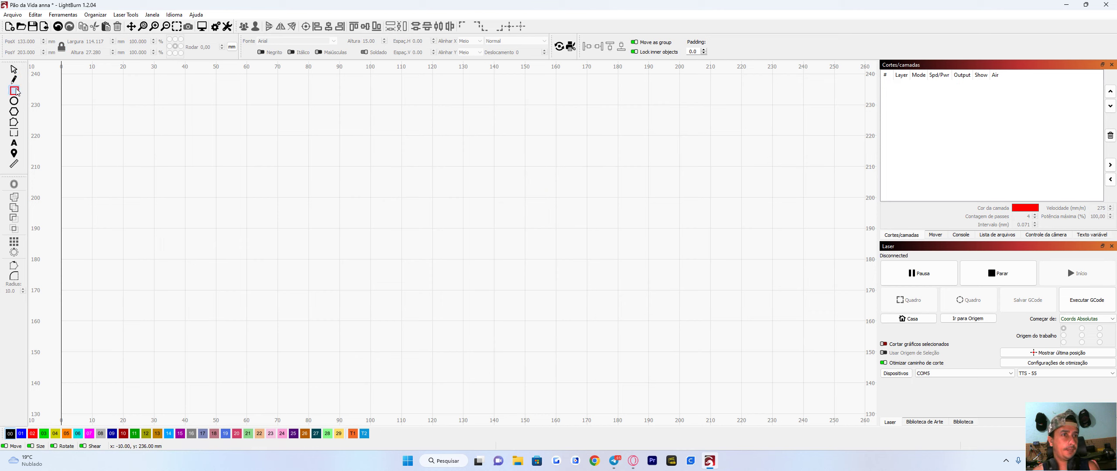
{"action": "left_click_drag", "start_coordinate": [334, 141], "coordinate": [435, 219]}
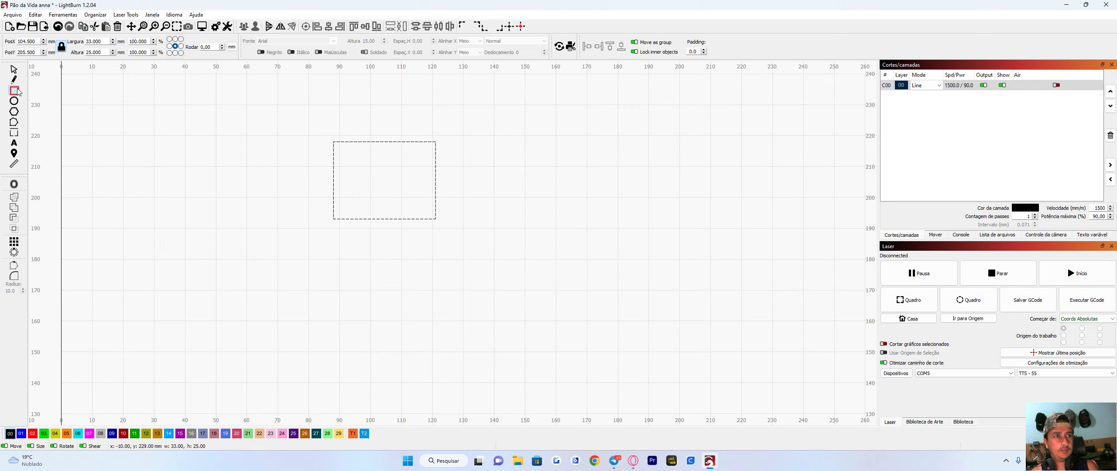
{"action": "left_click_drag", "start_coordinate": [466, 176], "coordinate": [596, 253]}
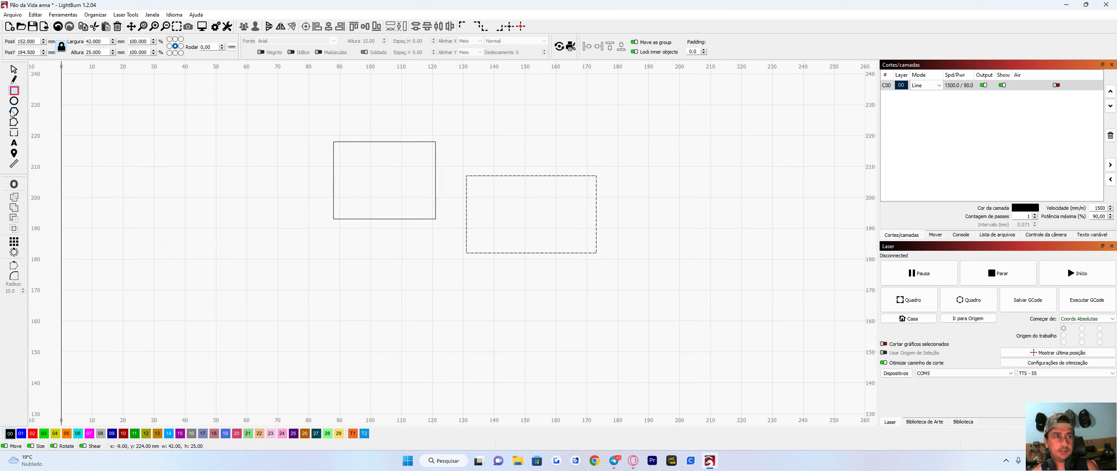
Move the wider rectangle to about X 134, Y 197 mm so it overlaps the smaller rectangle's lower-right corner.
{"action": "left_click", "coordinate": [15, 70]}
{"action": "scroll", "coordinate": [436, 214], "scroll_direction": "up", "scroll_amount": 2}
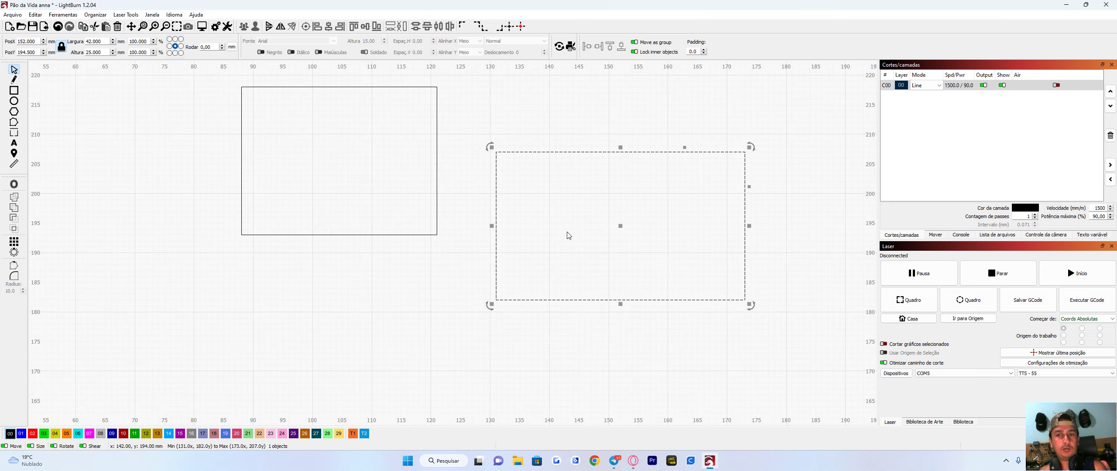
{"action": "left_click_drag", "start_coordinate": [621, 227], "coordinate": [514, 214]}
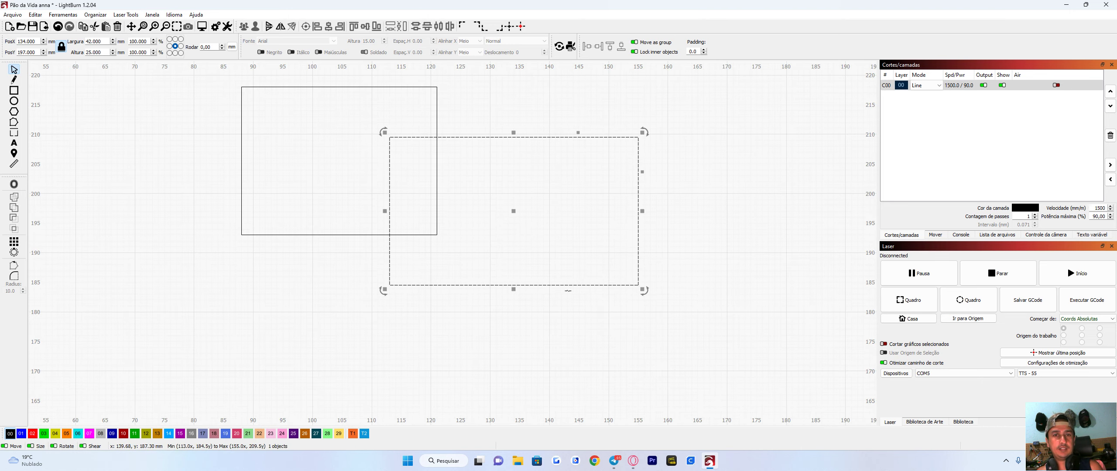
{"action": "left_click", "coordinate": [596, 347]}
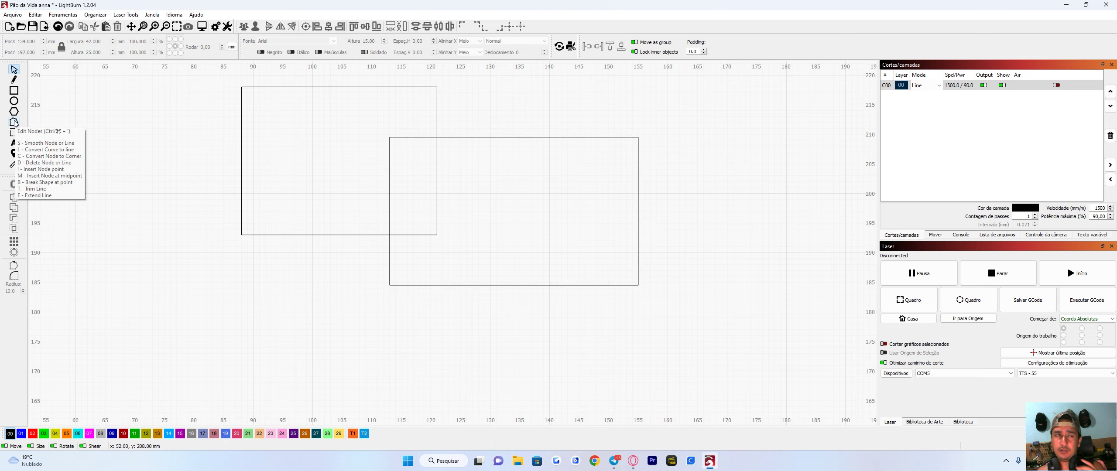
Draw a third, upright rectangle about 17 × 25 mm that overlaps both existing rectangles.
{"action": "scroll", "coordinate": [190, 161], "scroll_direction": "down", "scroll_amount": 2}
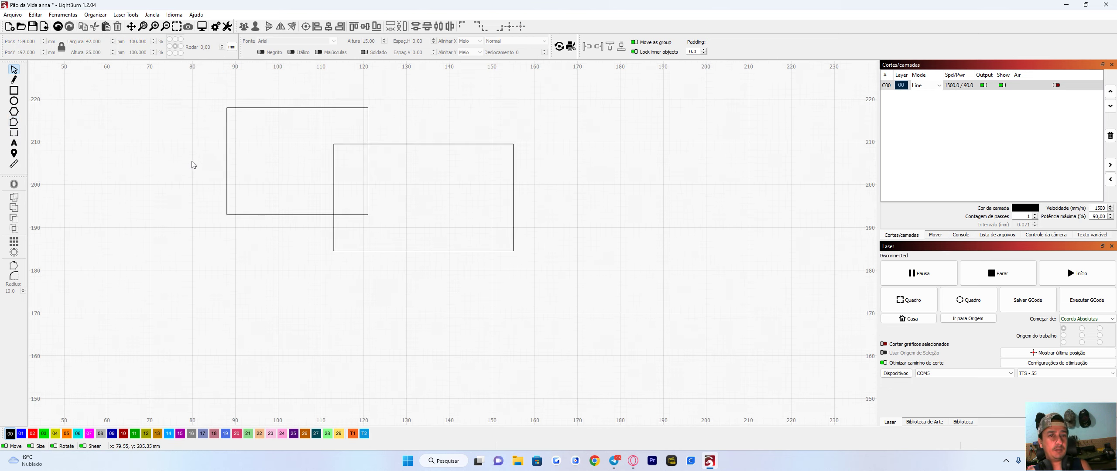
{"action": "left_click_drag", "start_coordinate": [187, 146], "coordinate": [216, 172]}
{"action": "left_click_drag", "start_coordinate": [227, 92], "coordinate": [624, 330]}
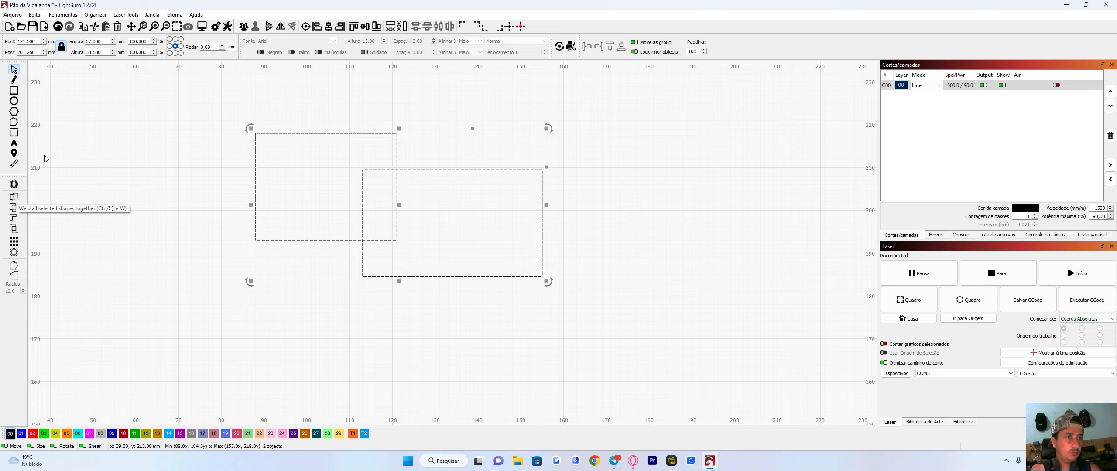
{"action": "left_click", "coordinate": [14, 90]}
{"action": "left_click_drag", "start_coordinate": [384, 116], "coordinate": [456, 223]}
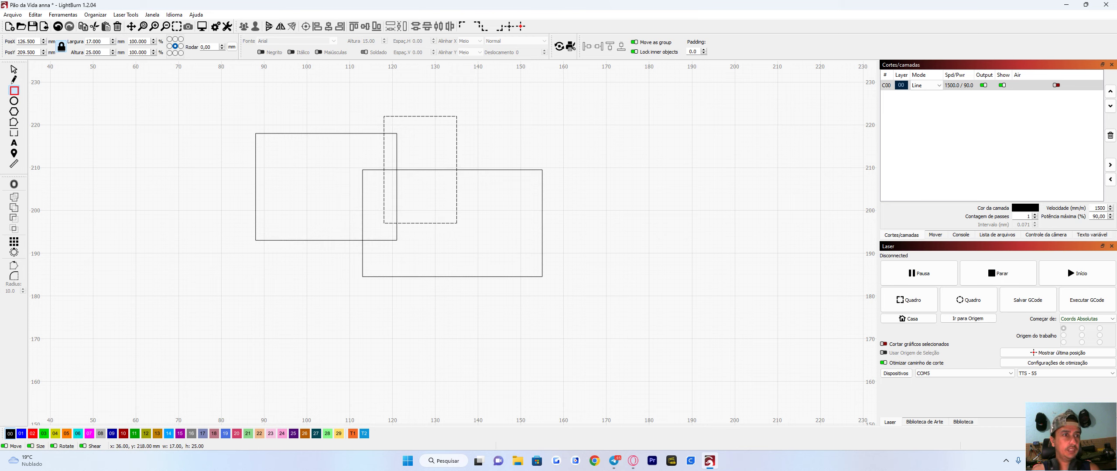
{"action": "left_click_drag", "start_coordinate": [216, 91], "coordinate": [641, 356]}
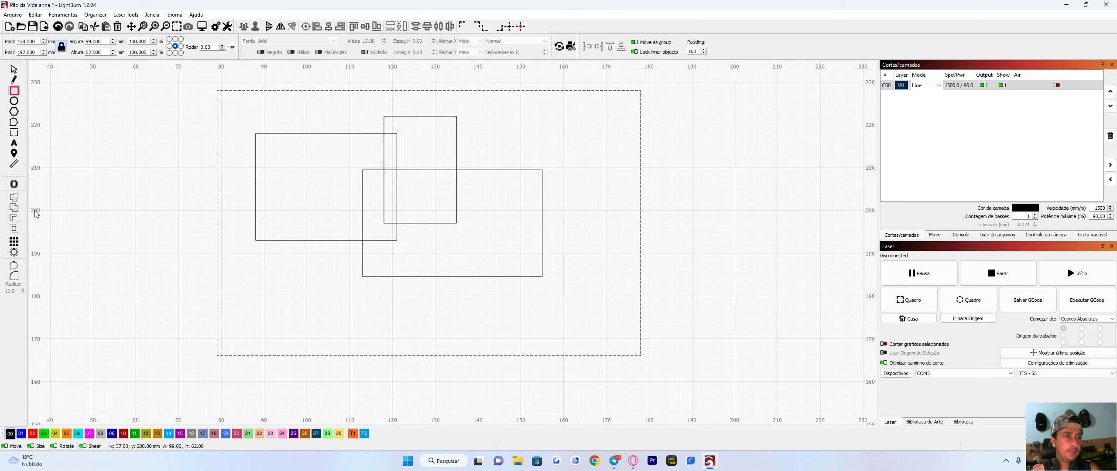
{"action": "key", "text": "Delete"}
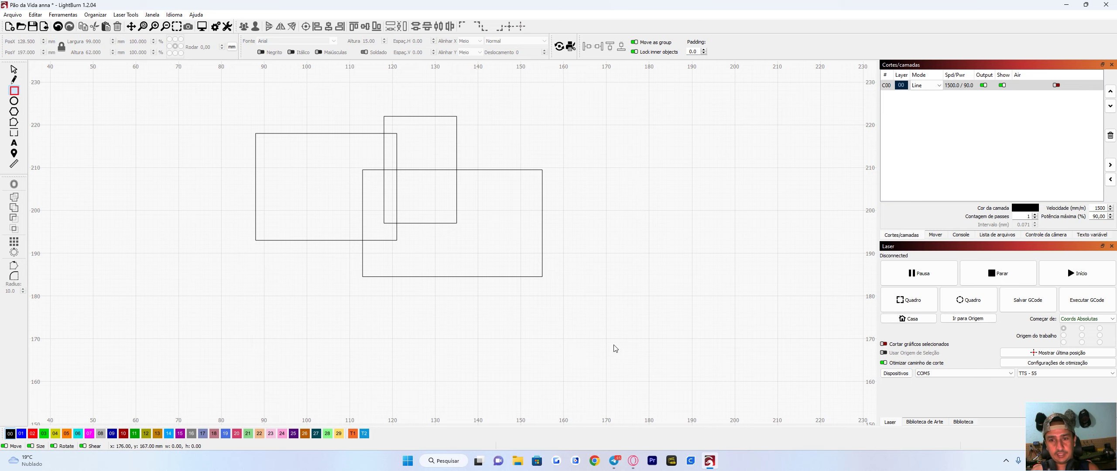
Try welding all three overlapping rectangles into one shape, and undo the weld.
{"action": "left_click", "coordinate": [14, 69]}
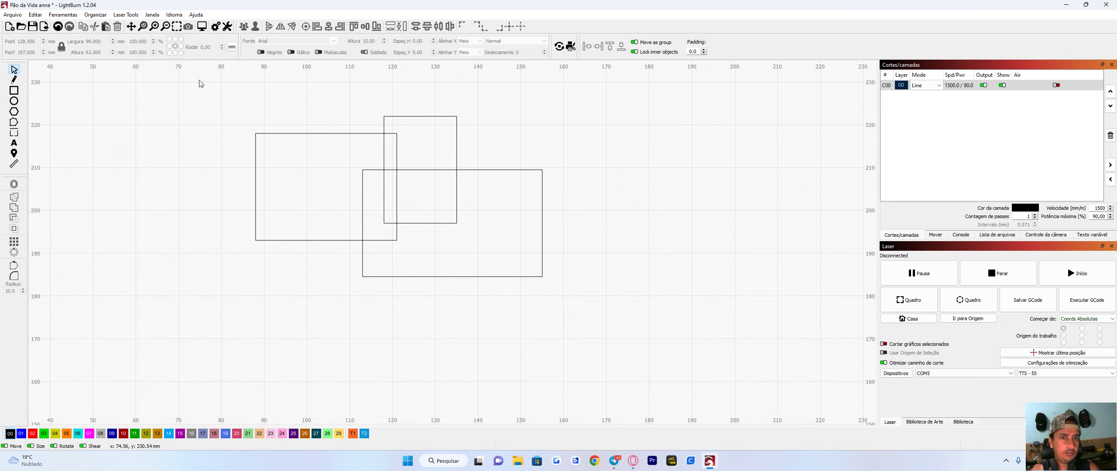
{"action": "left_click_drag", "start_coordinate": [199, 83], "coordinate": [552, 290]}
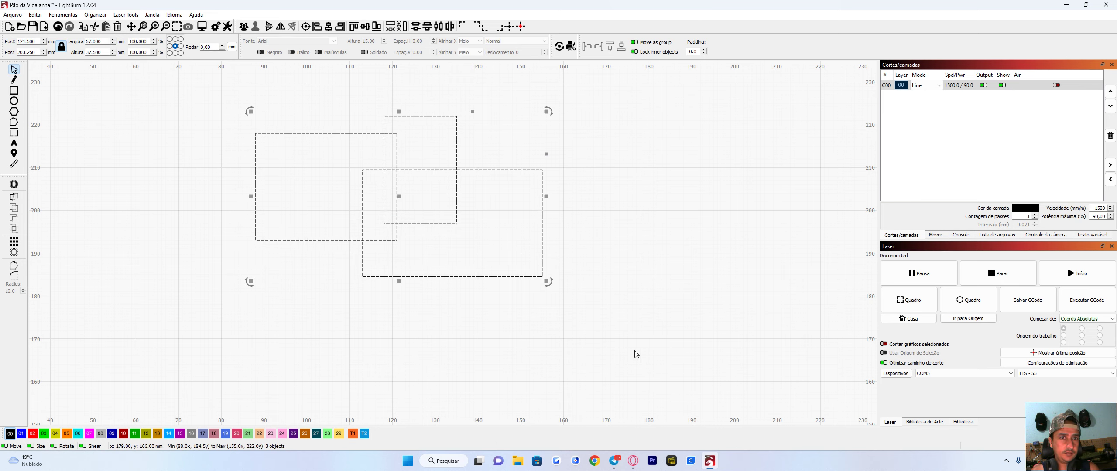
{"action": "left_click", "coordinate": [14, 199]}
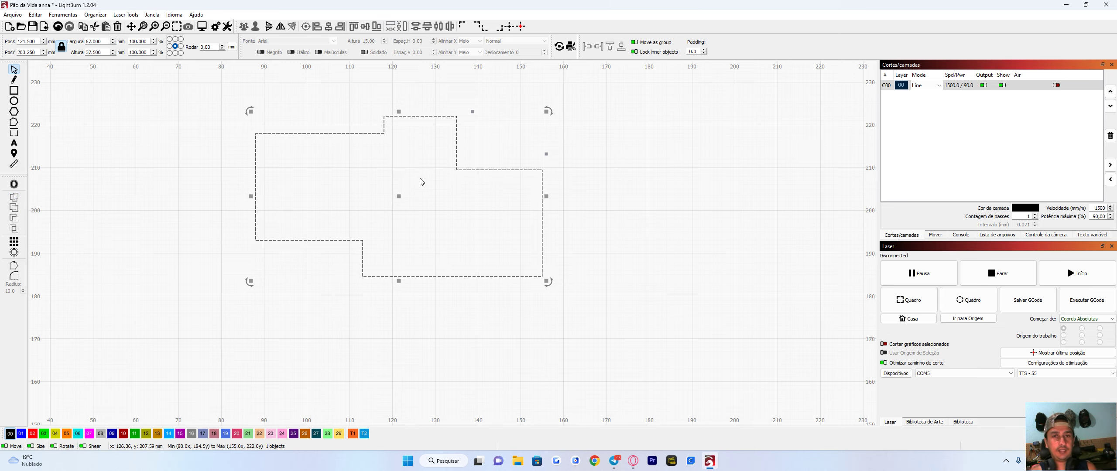
{"action": "left_click", "coordinate": [58, 28]}
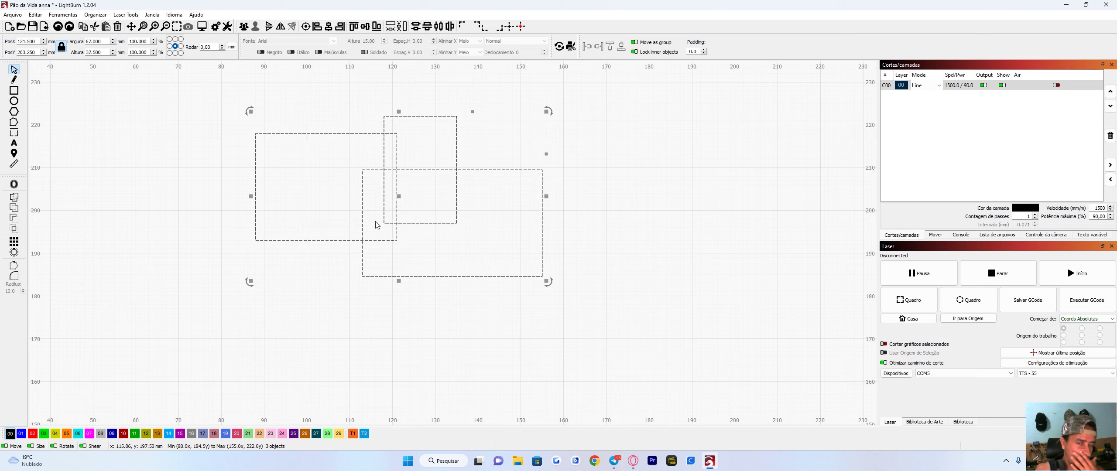
Delete the narrow upright rectangle, keeping the two wider overlapping ones.
{"action": "left_click", "coordinate": [471, 145]}
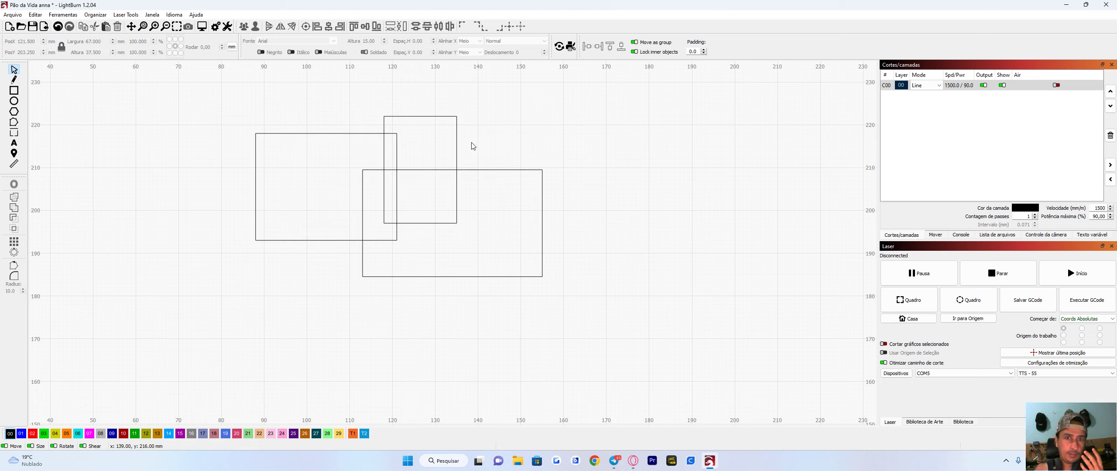
{"action": "left_click", "coordinate": [455, 149]}
{"action": "key", "text": "Delete"}
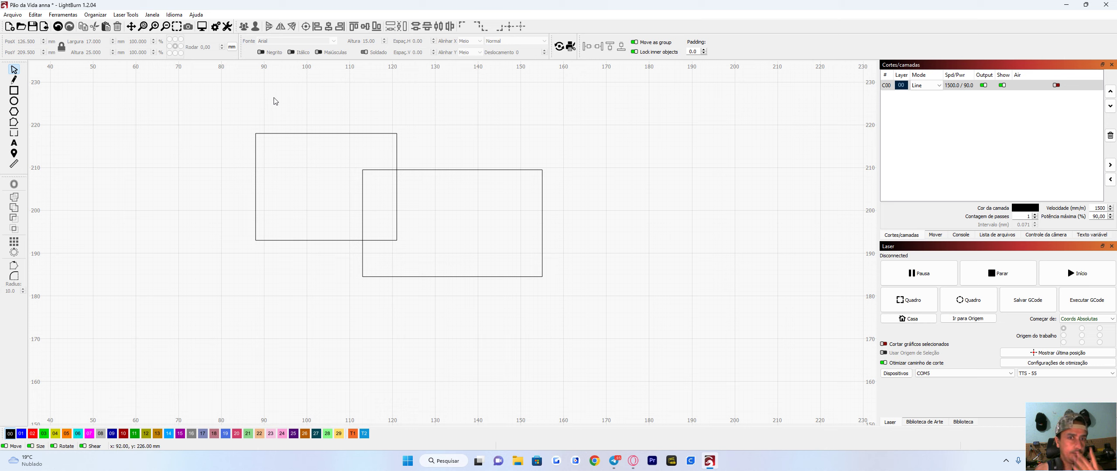
Try merging the two overlapping rectangles into one shape twice, the second time with Boolean union, and undo each merge.
{"action": "key", "text": "ctrl+a"}
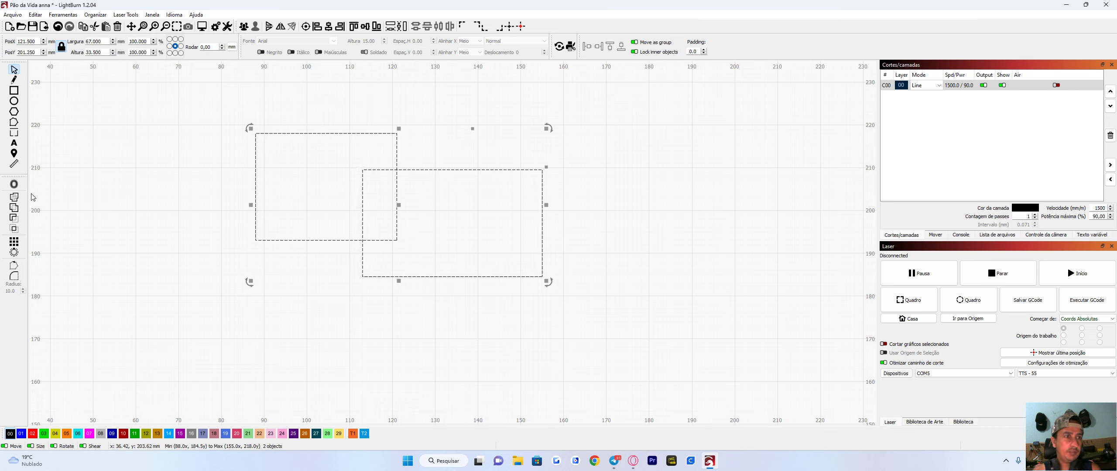
{"action": "left_click", "coordinate": [17, 219]}
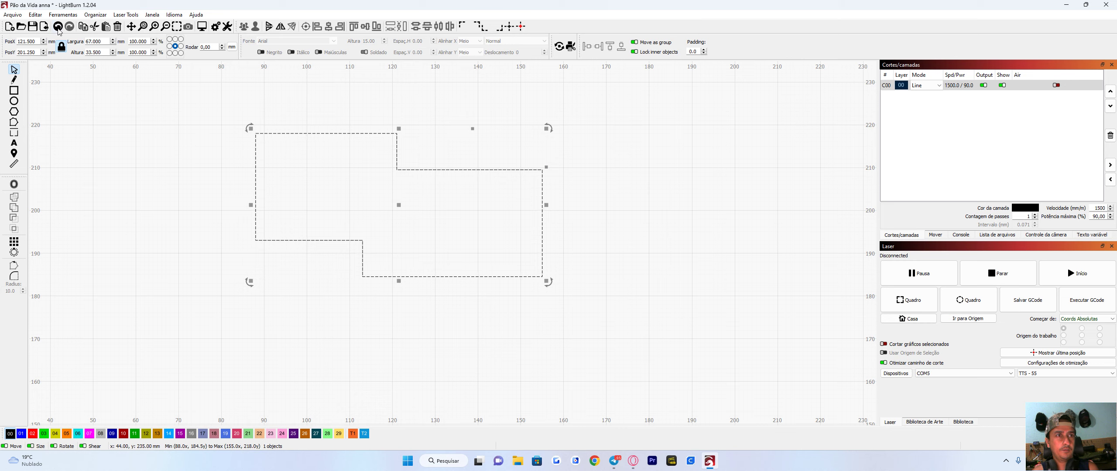
{"action": "key", "text": "ctrl+z"}
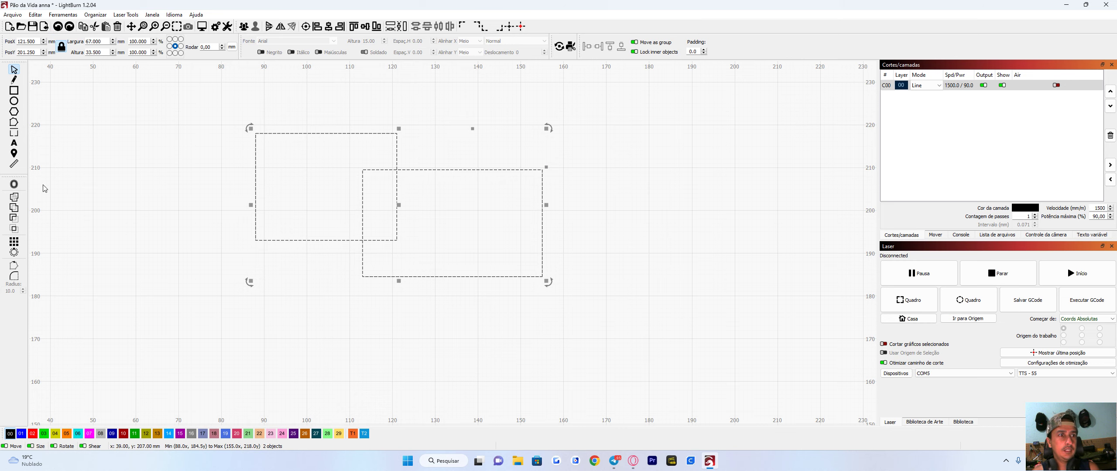
{"action": "left_click", "coordinate": [14, 208]}
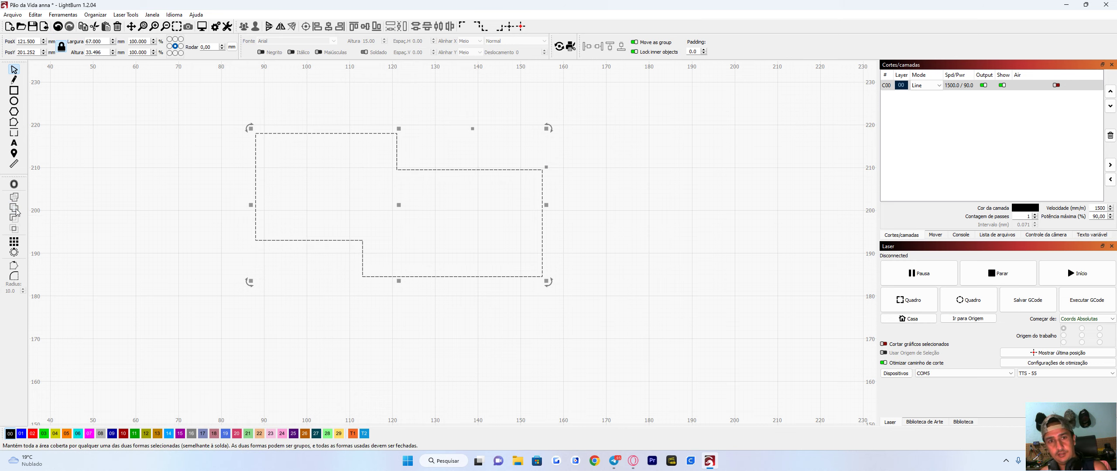
{"action": "left_click", "coordinate": [57, 26]}
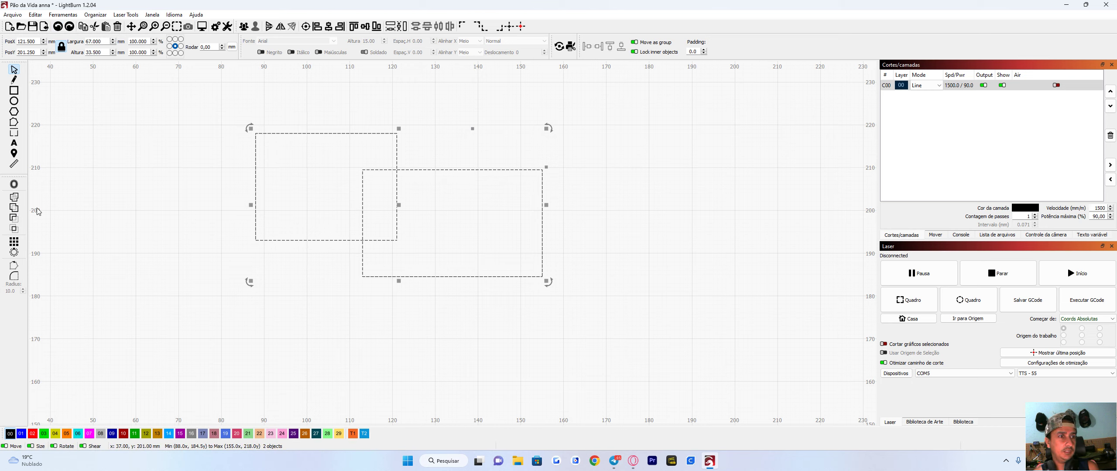
Subtract the second rectangle from the first with Boolean difference, and move the resulting notched shape to about X 139, Y 191 mm.
{"action": "left_click", "coordinate": [14, 218]}
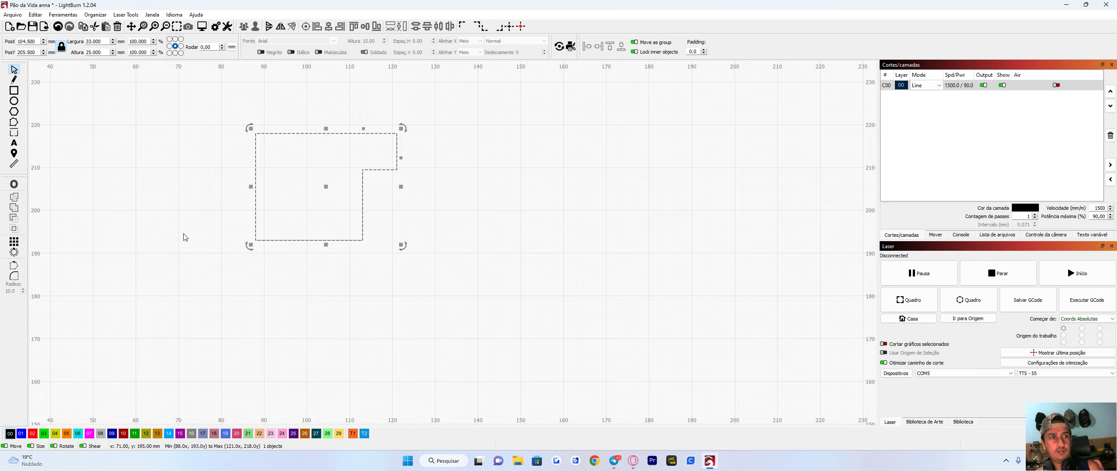
{"action": "left_click", "coordinate": [197, 232]}
{"action": "left_click", "coordinate": [257, 142]}
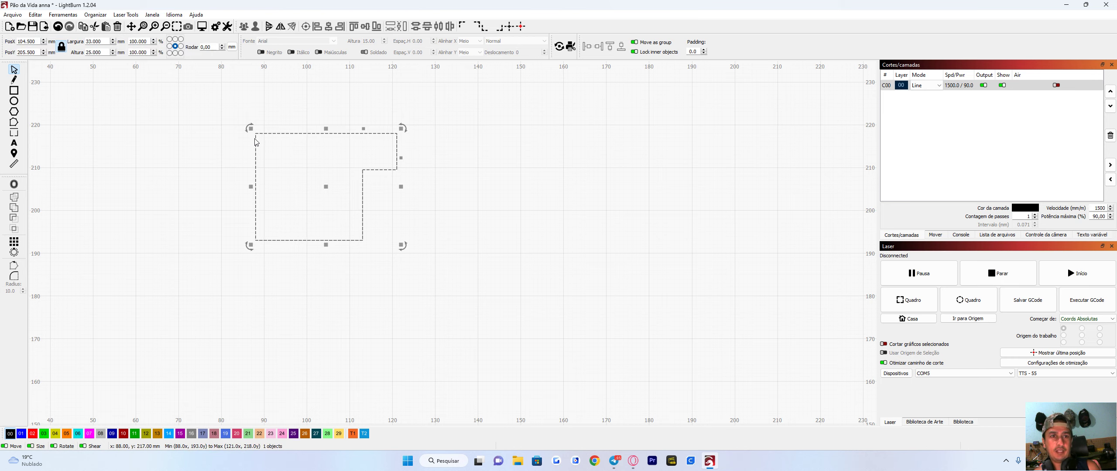
{"action": "left_click_drag", "start_coordinate": [329, 190], "coordinate": [477, 252]}
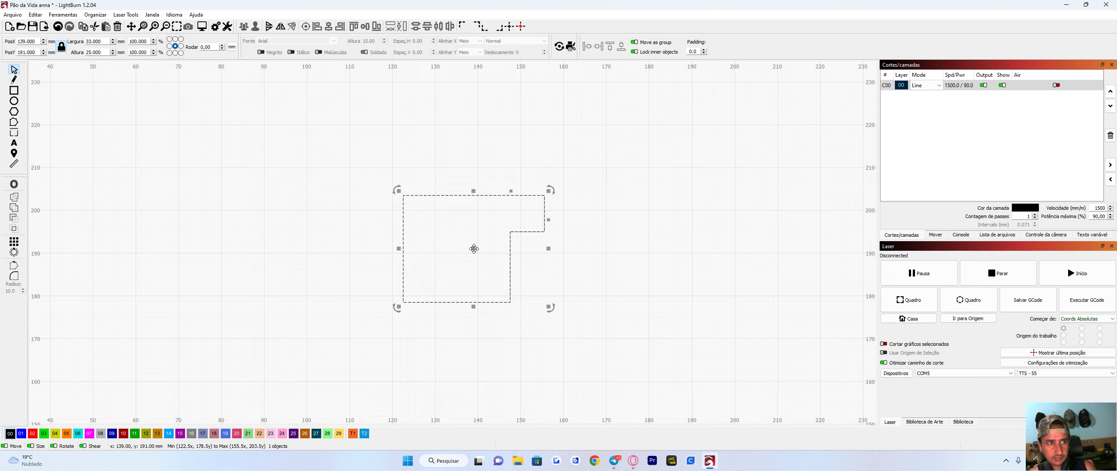
{"action": "left_click", "coordinate": [371, 229]}
{"action": "left_click_drag", "start_coordinate": [361, 154], "coordinate": [586, 319]}
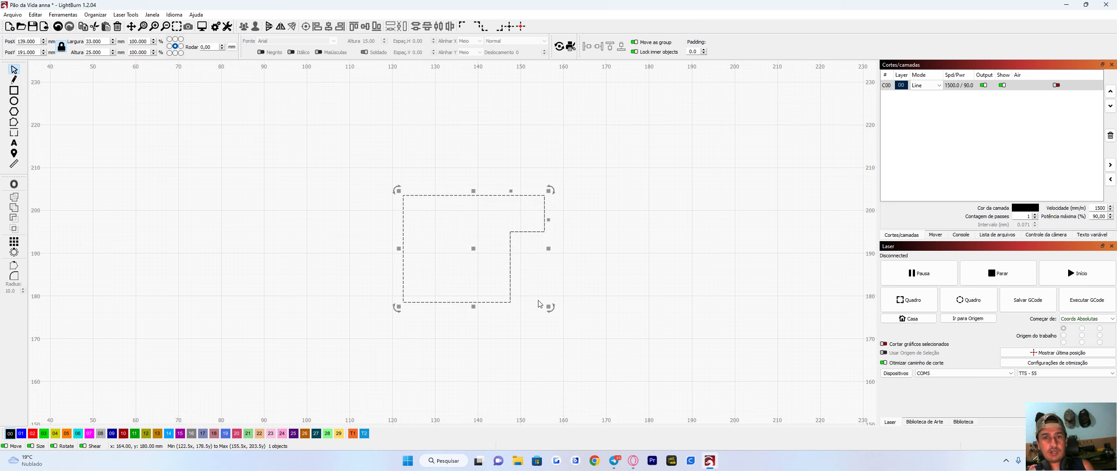
Preview a grid array of the notched shape with 3 columns and 3 rows.
{"action": "left_click", "coordinate": [14, 242]}
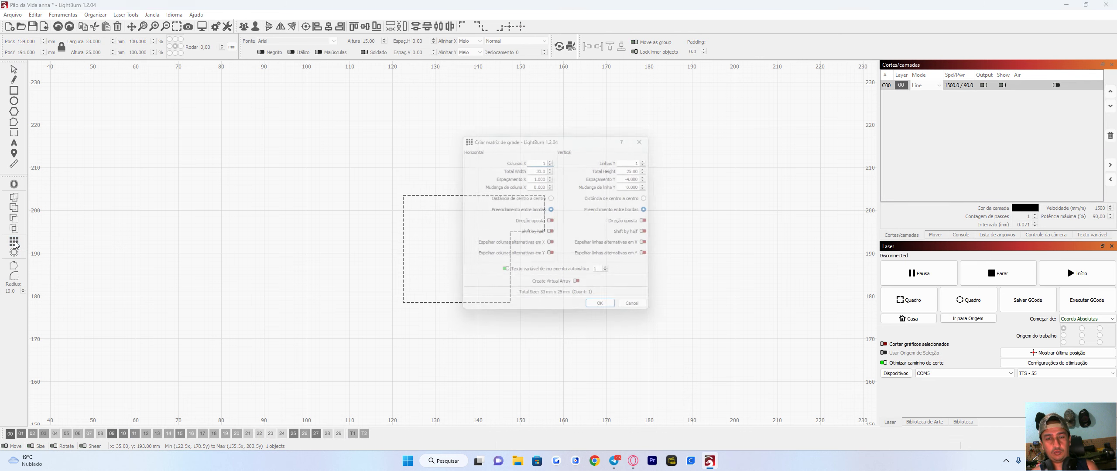
{"action": "left_click_drag", "start_coordinate": [576, 139], "coordinate": [252, 173]}
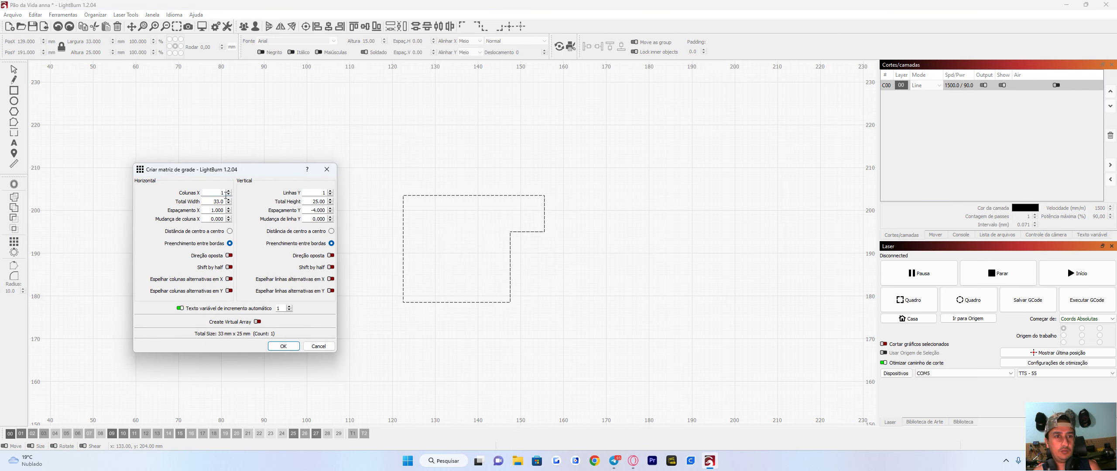
{"action": "left_click", "coordinate": [228, 190]}
{"action": "left_click", "coordinate": [228, 191]}
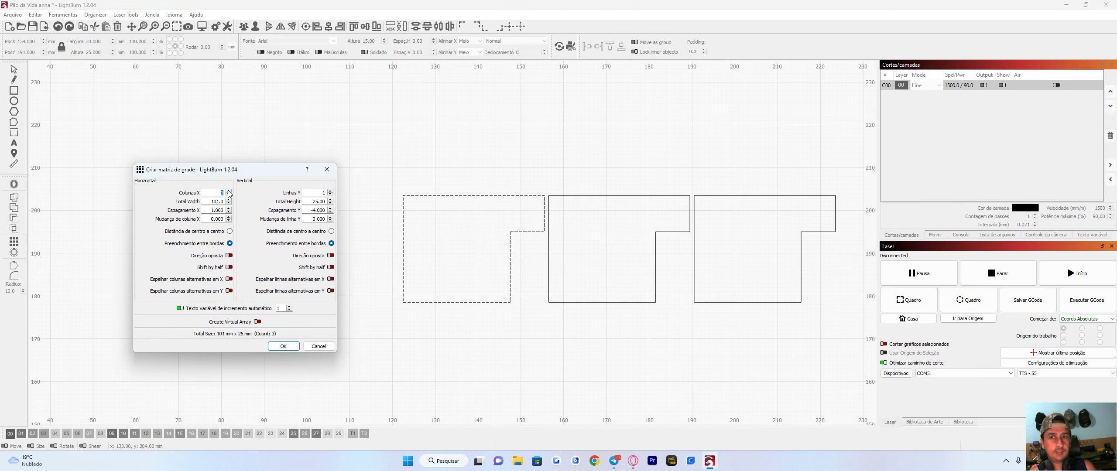
{"action": "left_click", "coordinate": [331, 191]}
{"action": "left_click", "coordinate": [330, 191]}
{"action": "scroll", "coordinate": [425, 265], "scroll_direction": "down", "scroll_amount": 3}
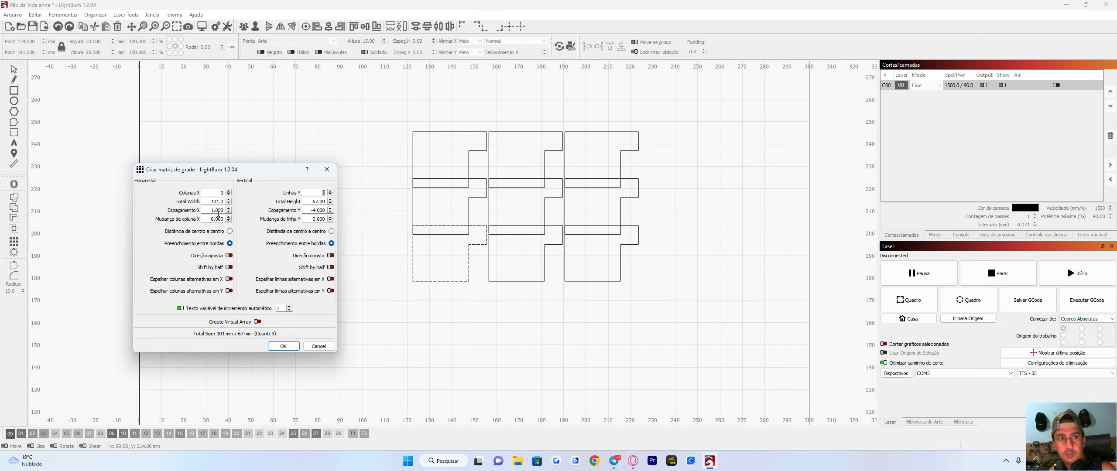
Set the grid array's column shift to 2 mm and its vertical spacing to 1 mm, keeping the horizontal spacing at 1 mm.
{"action": "left_click", "coordinate": [228, 217]}
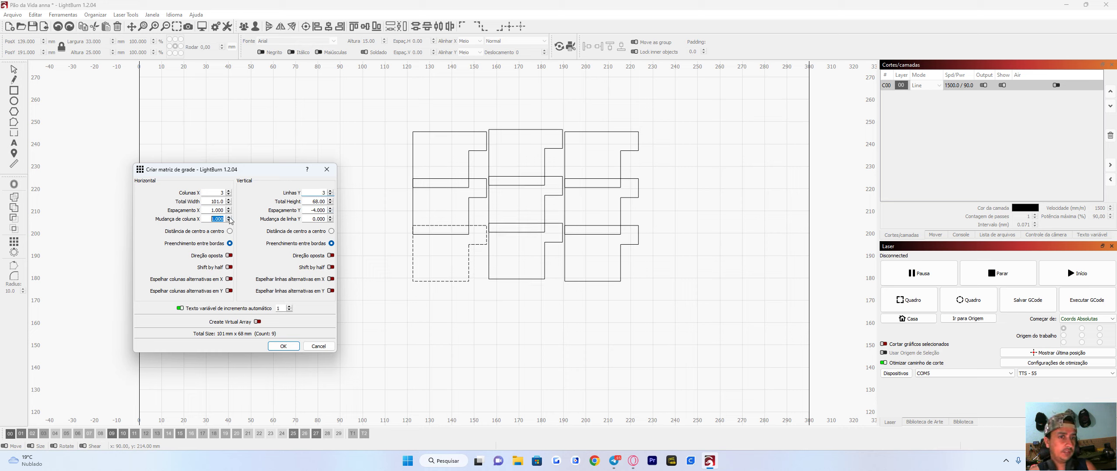
{"action": "left_click", "coordinate": [229, 217]}
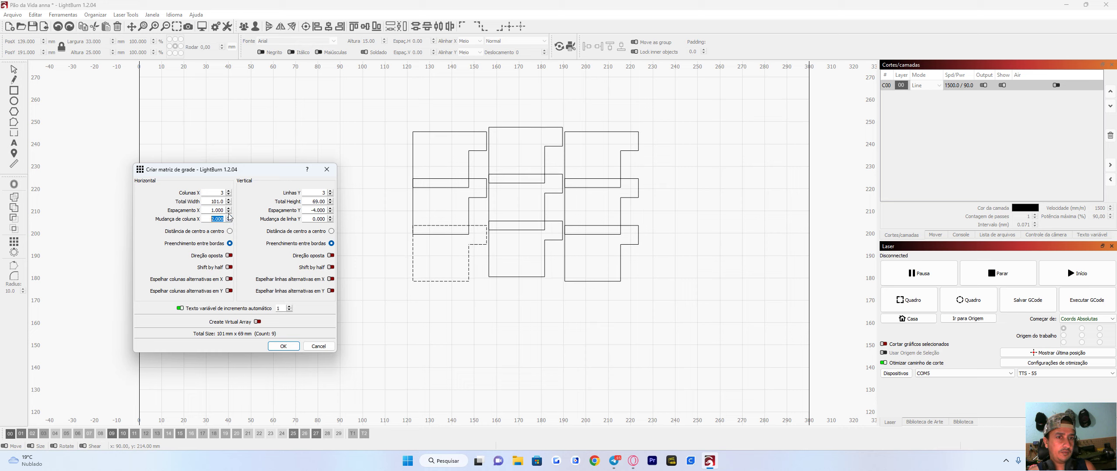
{"action": "left_click", "coordinate": [229, 209]}
{"action": "left_click", "coordinate": [229, 209]}
{"action": "left_click", "coordinate": [228, 212]}
{"action": "left_click", "coordinate": [229, 212]}
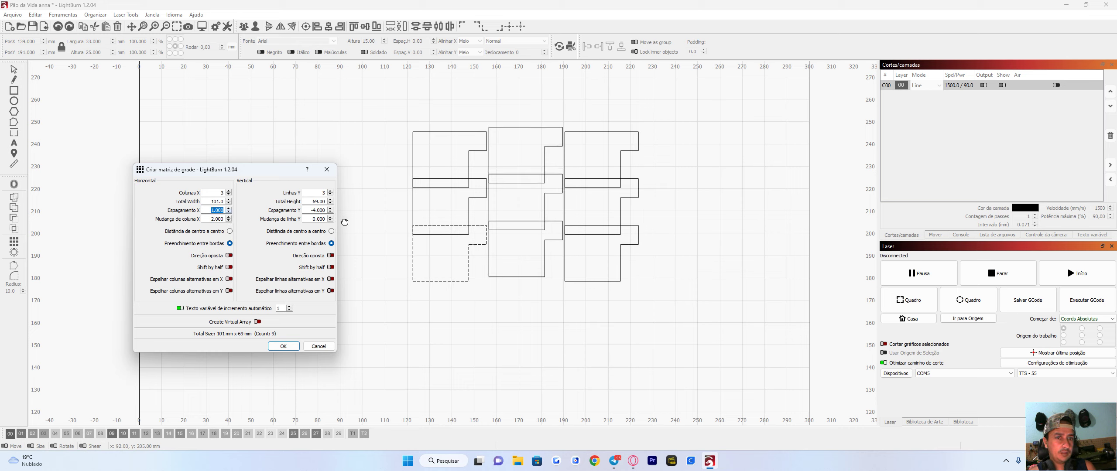
{"action": "left_click", "coordinate": [331, 209]}
{"action": "left_click", "coordinate": [330, 208]}
{"action": "left_click", "coordinate": [331, 209]}
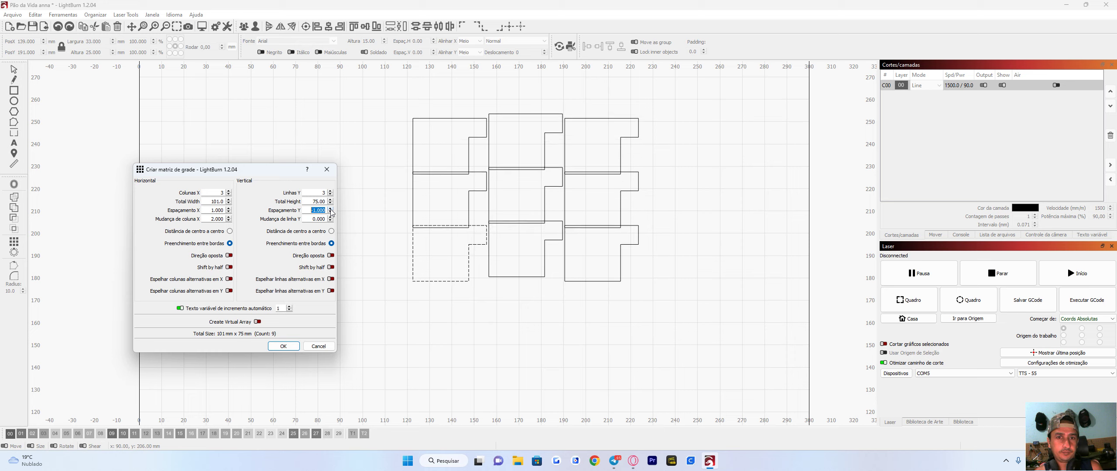
{"action": "left_click", "coordinate": [331, 209]}
{"action": "left_click", "coordinate": [330, 209]}
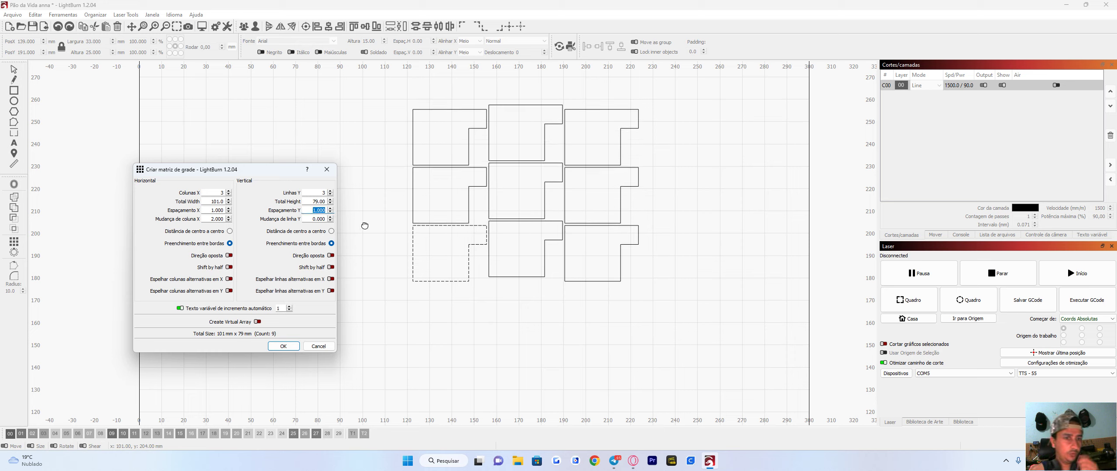
Try centre-to-centre horizontal spacing at 32 and 34 mm in the grid array, and return to edge-to-edge padding.
{"action": "left_click", "coordinate": [230, 232]}
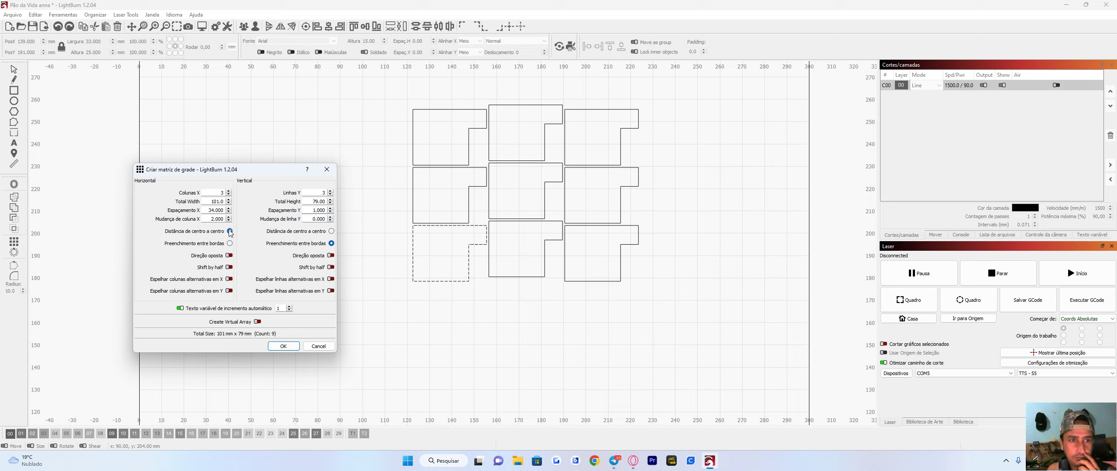
{"action": "left_click", "coordinate": [229, 243]}
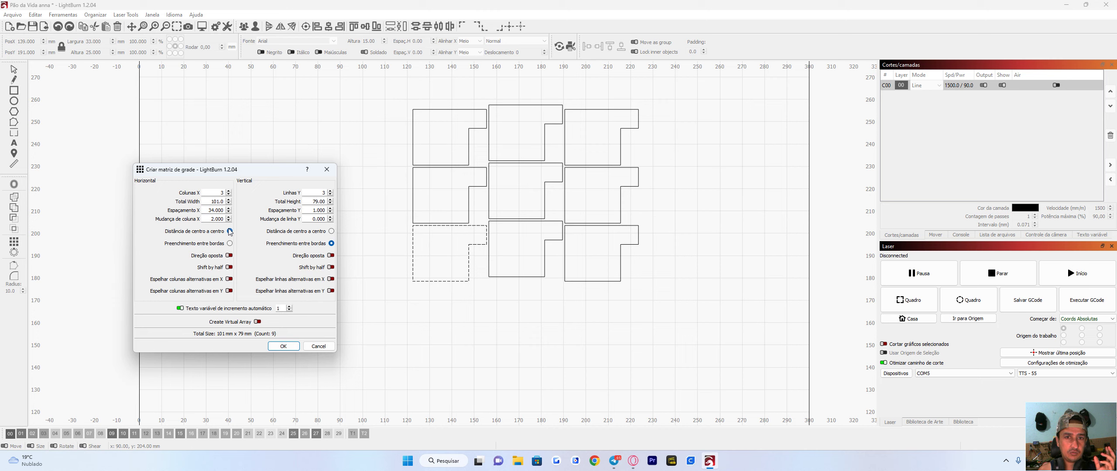
{"action": "scroll", "coordinate": [523, 262], "scroll_direction": "down", "scroll_amount": 5}
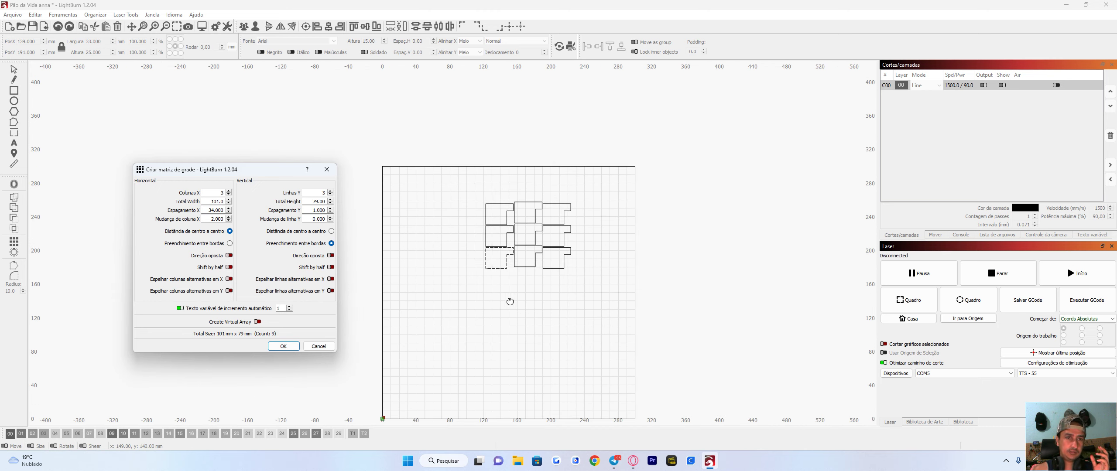
{"action": "left_click", "coordinate": [229, 244]}
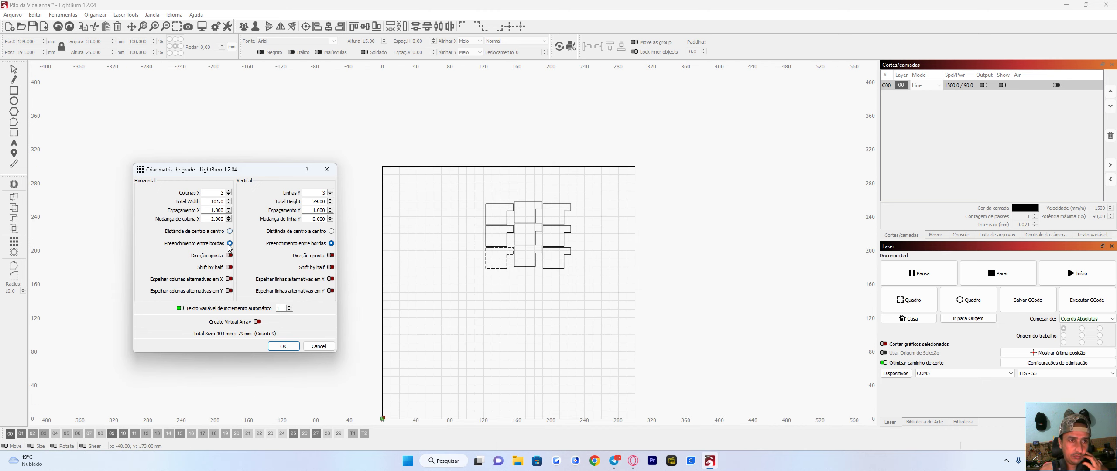
{"action": "left_click", "coordinate": [229, 232]}
{"action": "left_click", "coordinate": [229, 213]}
{"action": "left_click", "coordinate": [229, 213]}
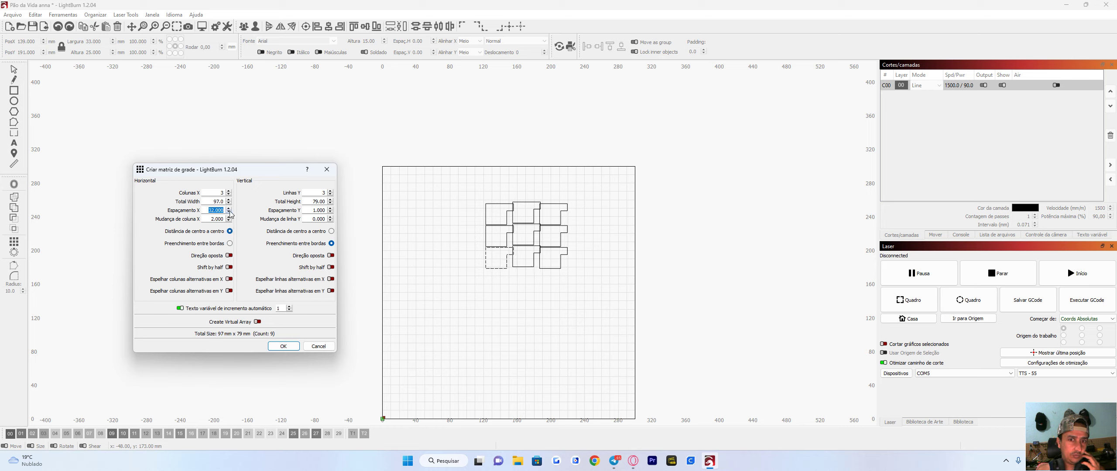
{"action": "scroll", "coordinate": [230, 213], "scroll_direction": "up", "scroll_amount": 2}
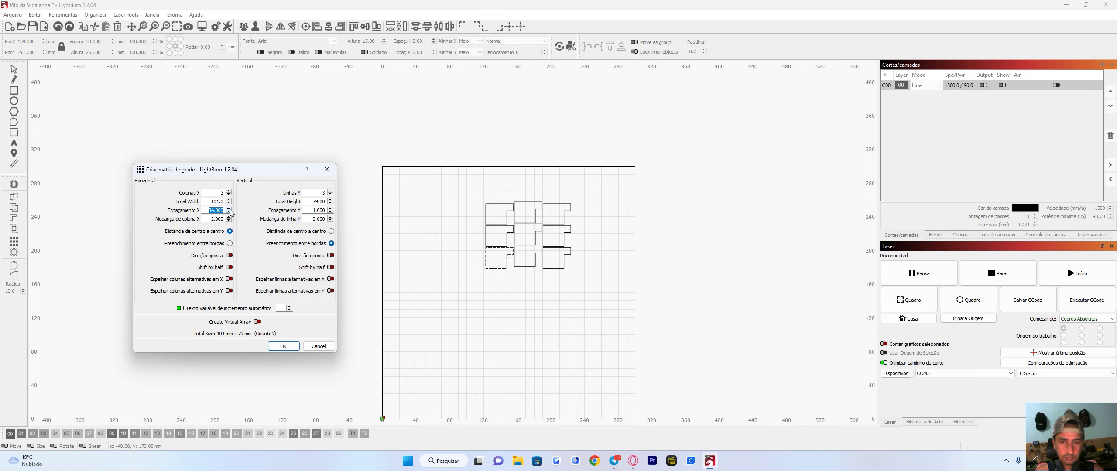
{"action": "left_click", "coordinate": [229, 243]}
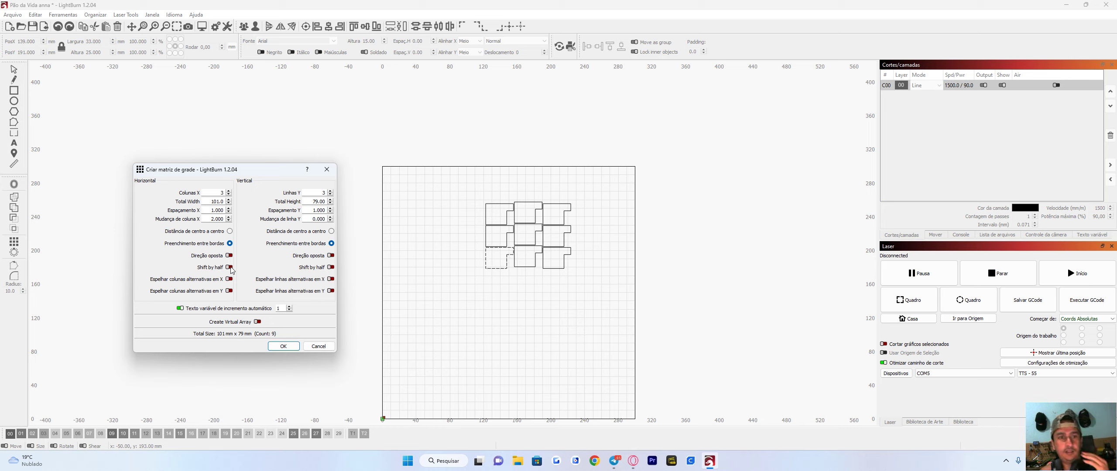
Try mirroring alternate columns in X in the grid array, and turn the mirroring off again.
{"action": "left_click", "coordinate": [229, 280]}
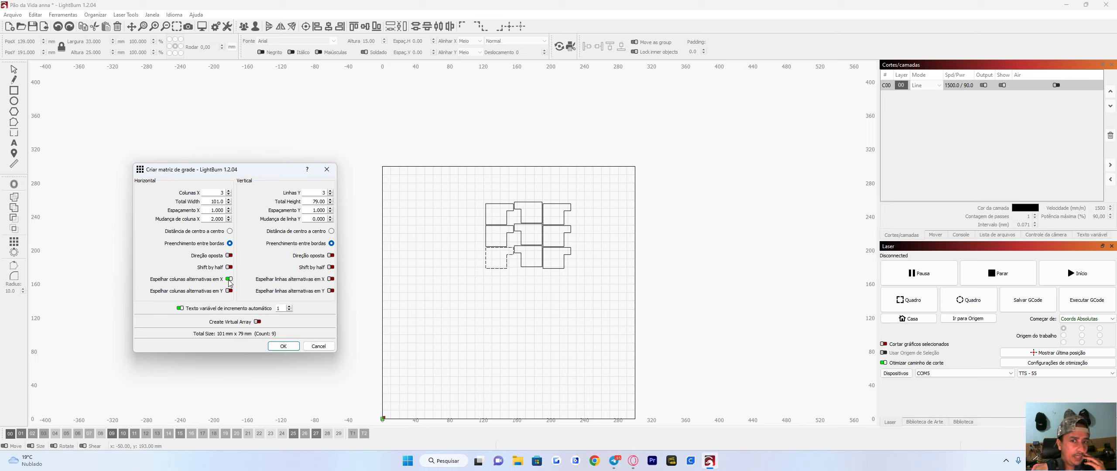
{"action": "left_click", "coordinate": [229, 280]}
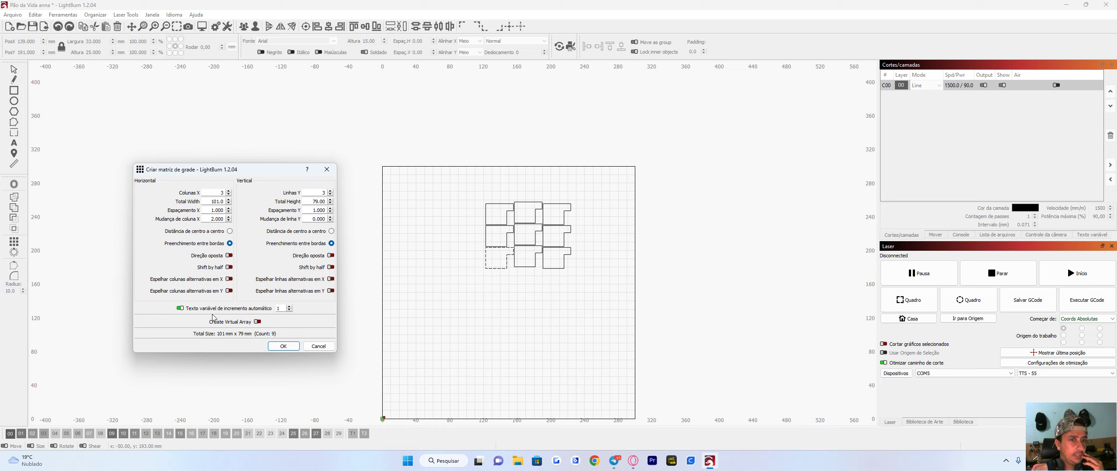
{"action": "left_click", "coordinate": [289, 310]}
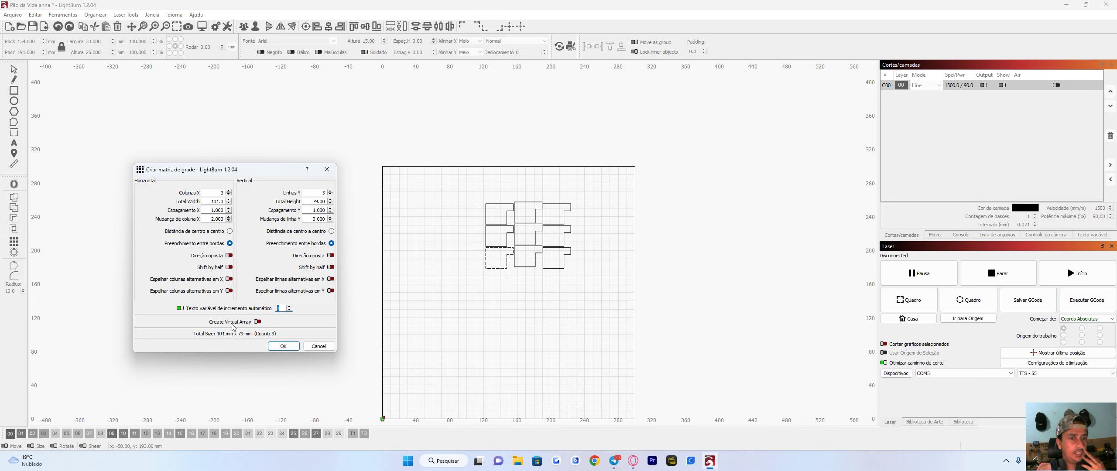
Preview the grid as a virtual array, turn that option off, and cancel the grid array.
{"action": "left_click", "coordinate": [257, 322]}
{"action": "scroll", "coordinate": [527, 260], "scroll_direction": "up", "scroll_amount": 5}
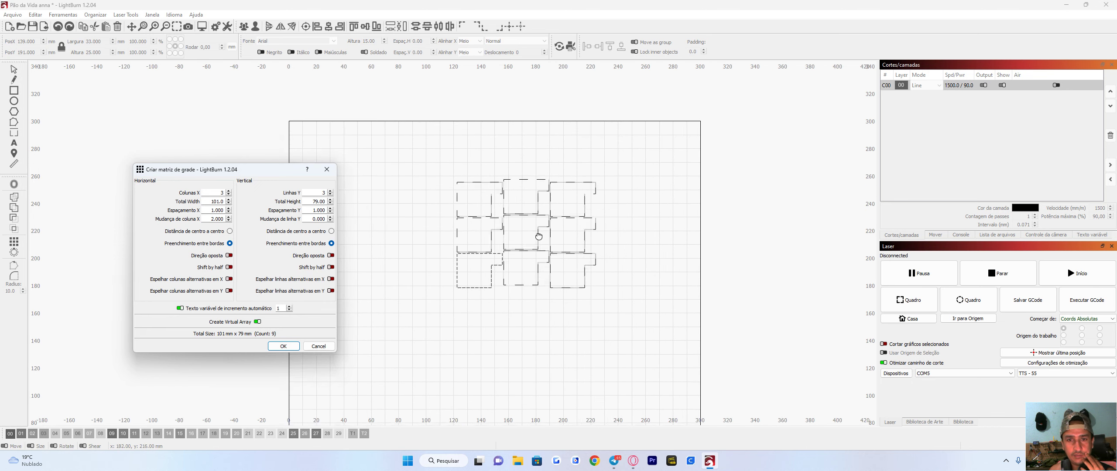
{"action": "scroll", "coordinate": [533, 252], "scroll_direction": "up", "scroll_amount": 5}
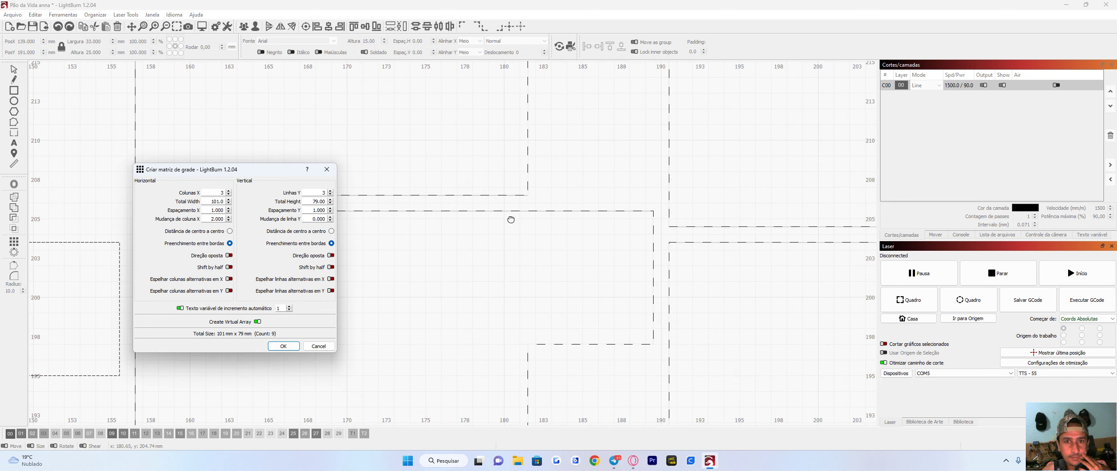
{"action": "scroll", "coordinate": [566, 363], "scroll_direction": "down", "scroll_amount": 5}
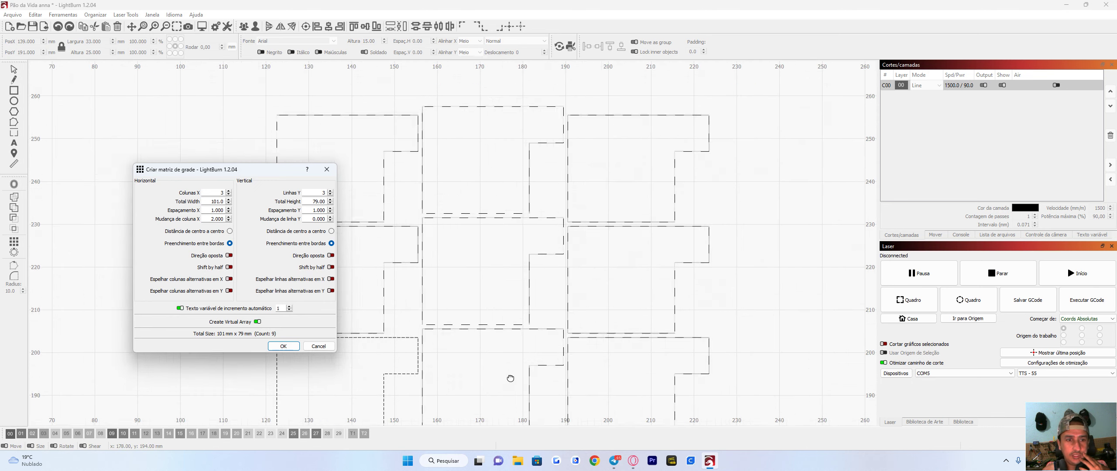
{"action": "left_click", "coordinate": [258, 322]}
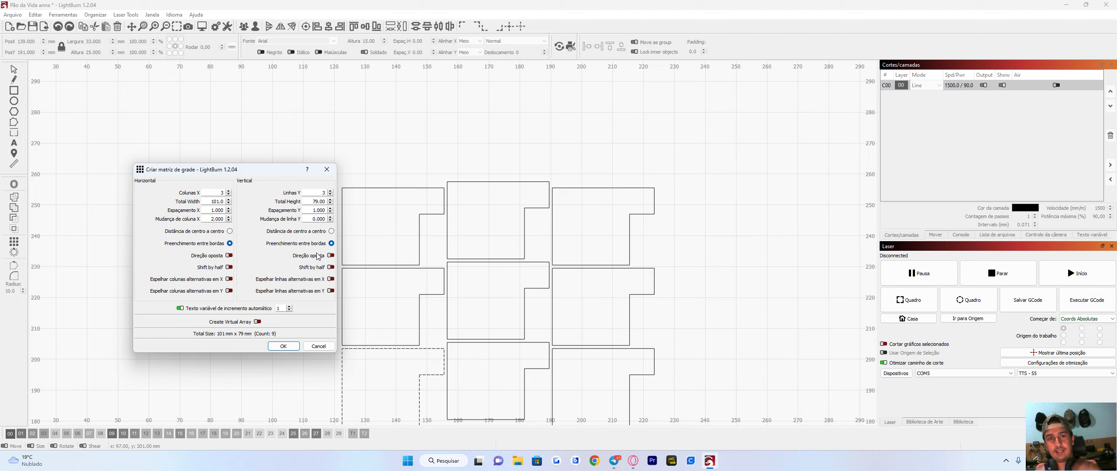
{"action": "left_click", "coordinate": [319, 347]}
Create a circular array of the notched shape with 8 rotated copies at 45° steps over 360° around its own centre.
{"action": "scroll", "coordinate": [318, 348], "scroll_direction": "down", "scroll_amount": 2}
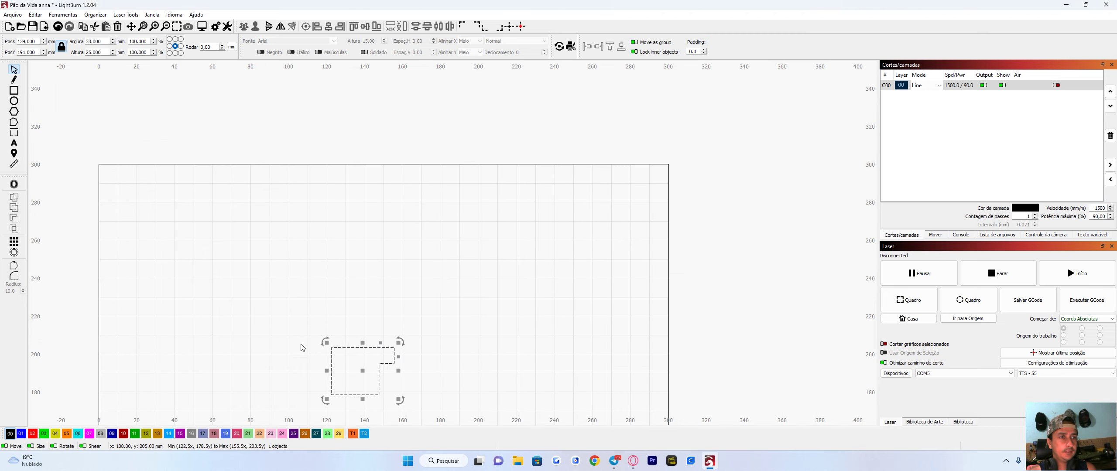
{"action": "left_click_drag", "start_coordinate": [278, 359], "coordinate": [312, 262]}
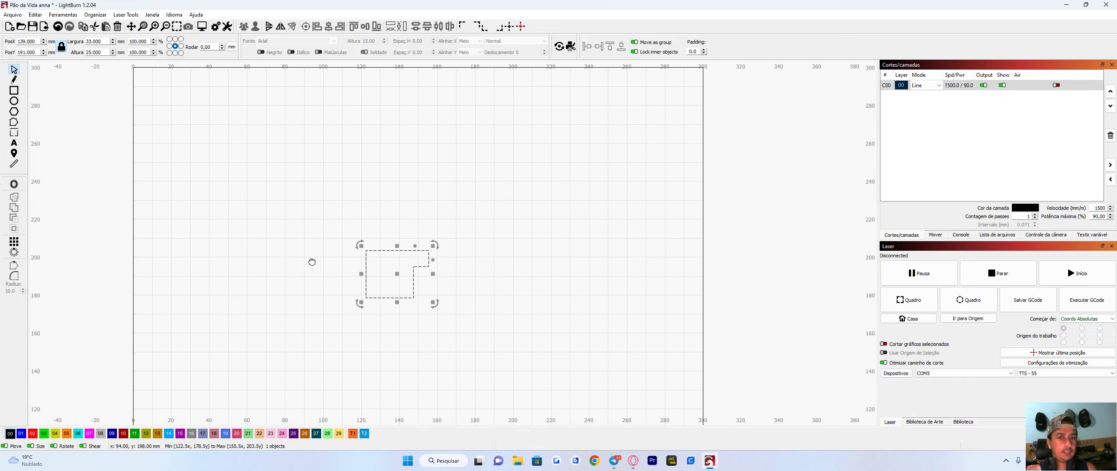
{"action": "left_click", "coordinate": [14, 252]}
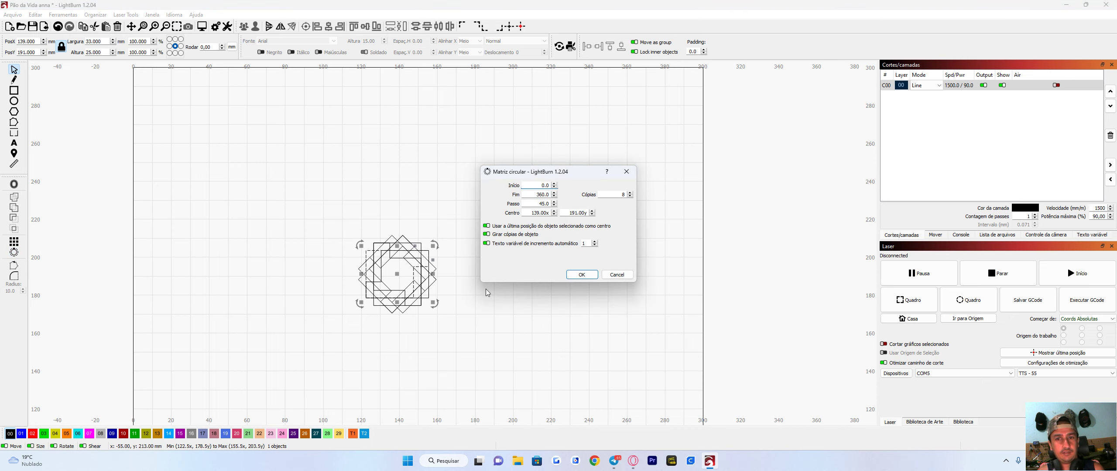
{"action": "left_click", "coordinate": [581, 274]}
{"action": "scroll", "coordinate": [385, 308], "scroll_direction": "up", "scroll_amount": 6}
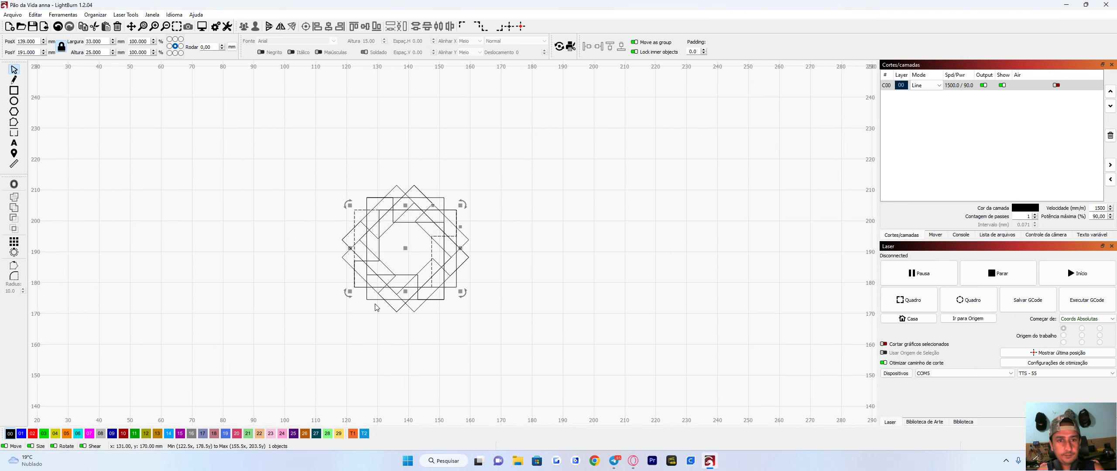
{"action": "left_click", "coordinate": [562, 249]}
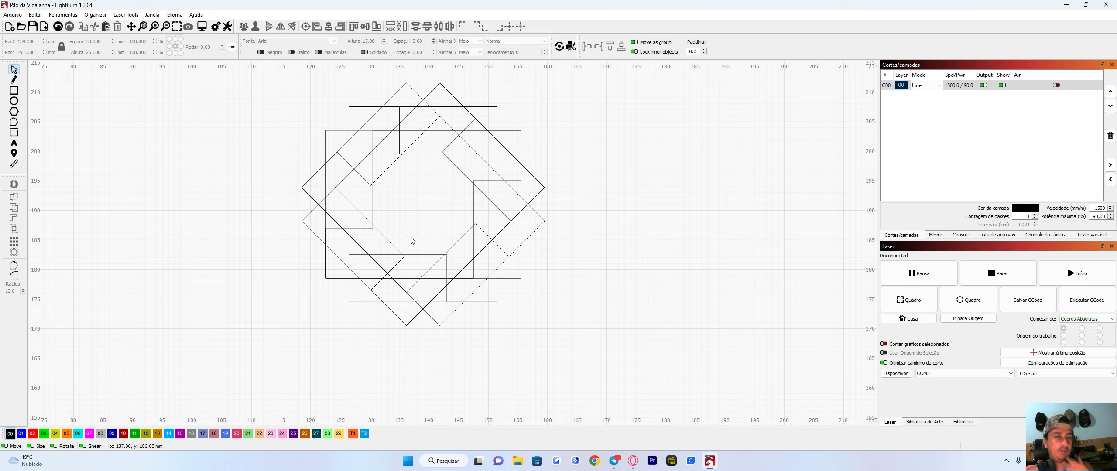
{"action": "scroll", "coordinate": [412, 240], "scroll_direction": "down", "scroll_amount": 3}
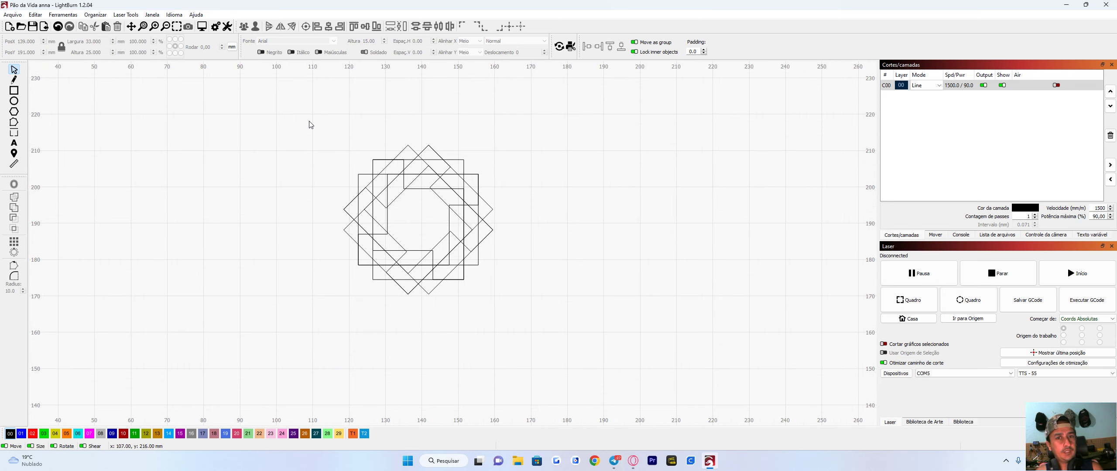
{"action": "left_click_drag", "start_coordinate": [317, 113], "coordinate": [526, 322]}
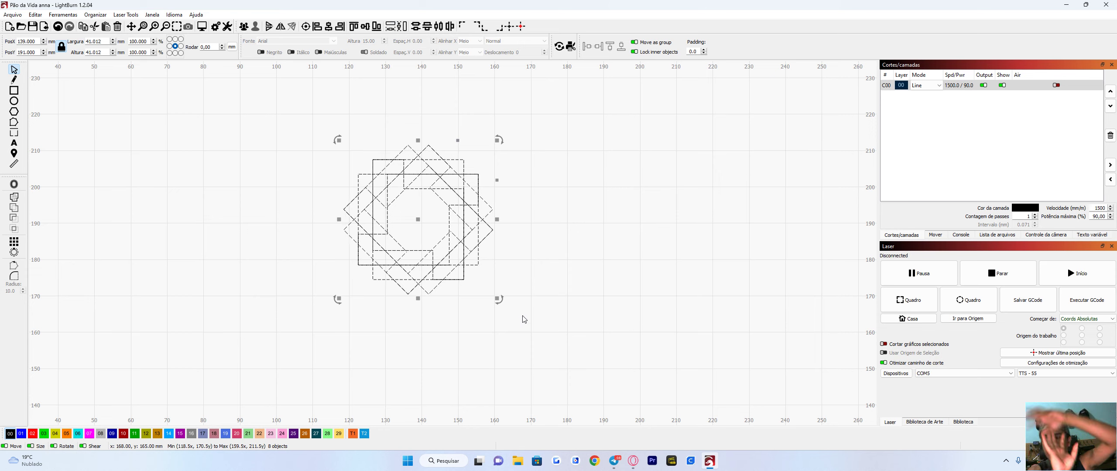
{"action": "left_click", "coordinate": [509, 275]}
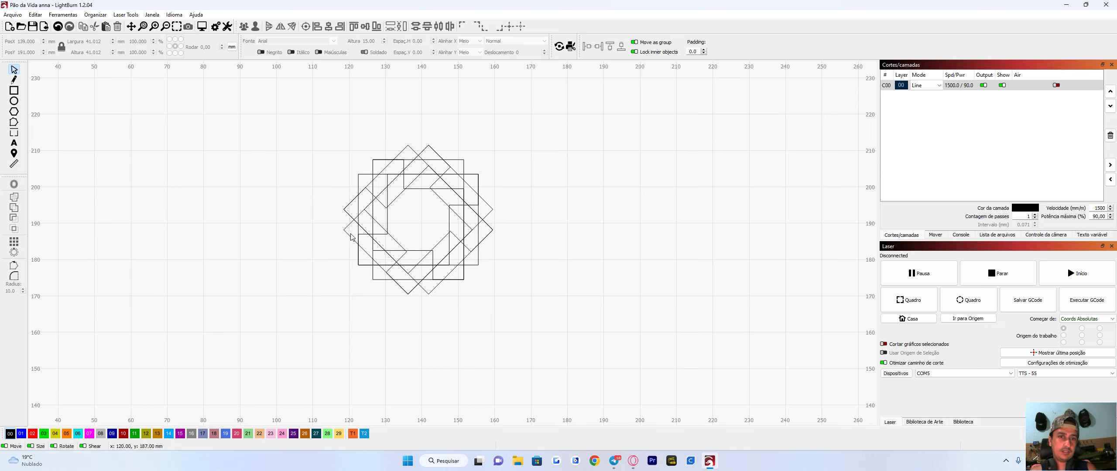
Undo the circular array of eight rotated copies so only the single notched shape remains.
{"action": "left_click_drag", "start_coordinate": [314, 110], "coordinate": [544, 337]}
{"action": "left_click", "coordinate": [304, 226]}
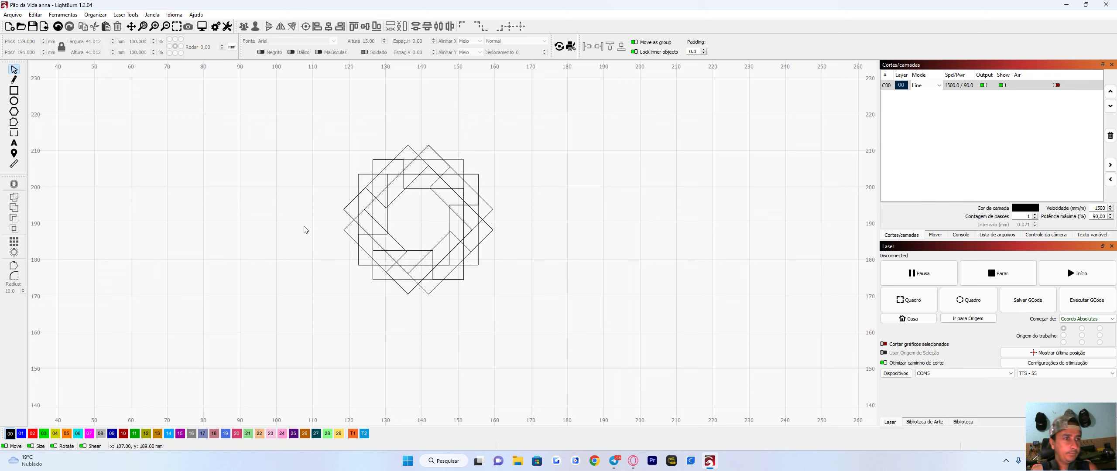
{"action": "left_click_drag", "start_coordinate": [292, 100], "coordinate": [559, 304]}
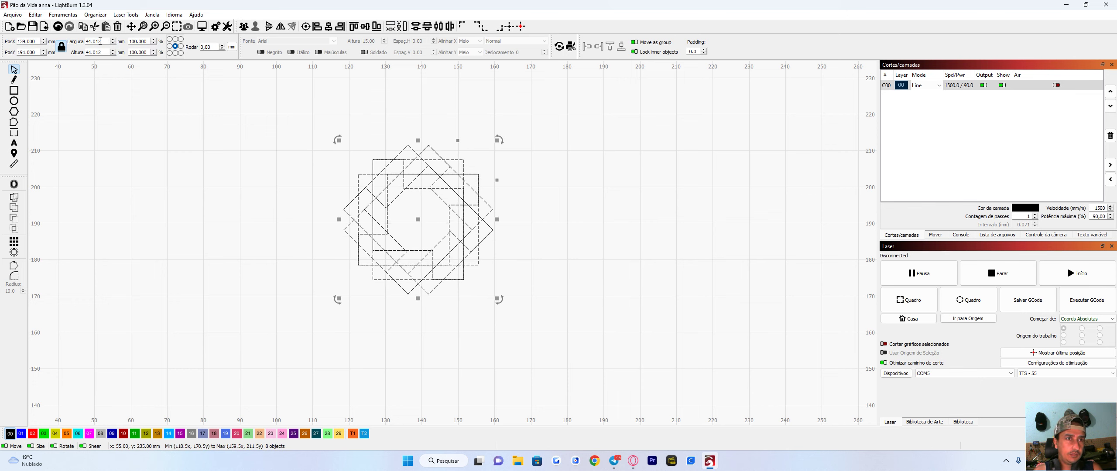
{"action": "left_click", "coordinate": [59, 27]}
{"action": "left_click", "coordinate": [58, 28]}
{"action": "left_click", "coordinate": [59, 27]}
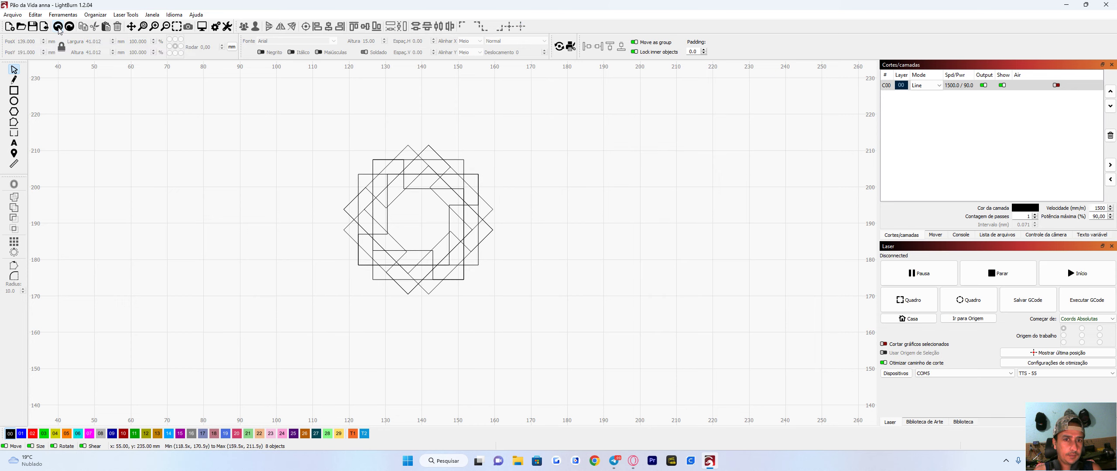
{"action": "left_click", "coordinate": [257, 172]}
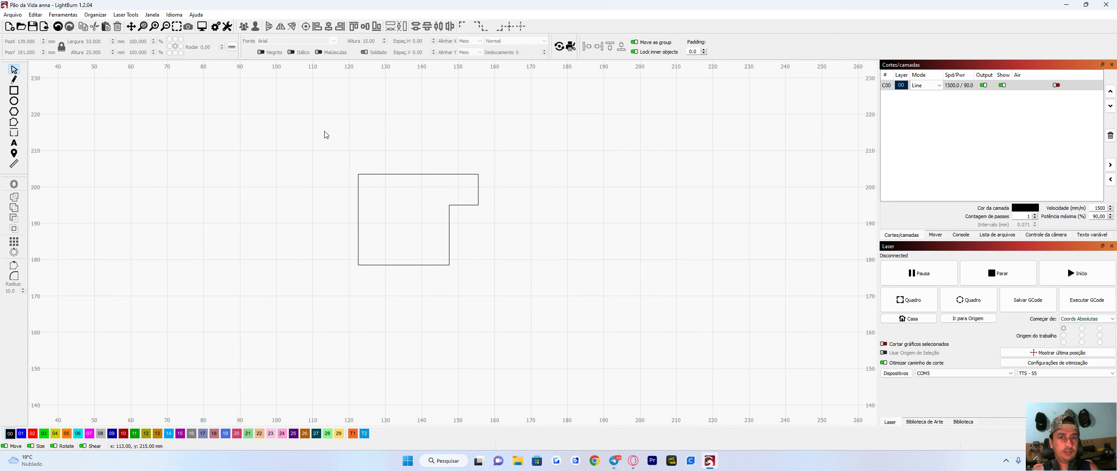
Select the notched shape and use the start point tool to examine the possible starting corners of its outline.
{"action": "left_click_drag", "start_coordinate": [325, 132], "coordinate": [587, 324]}
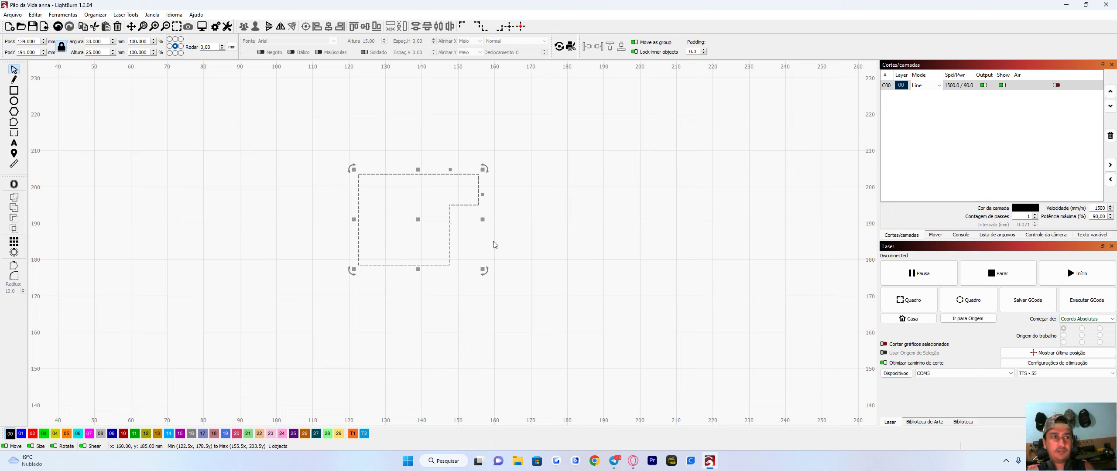
{"action": "left_click", "coordinate": [14, 266]}
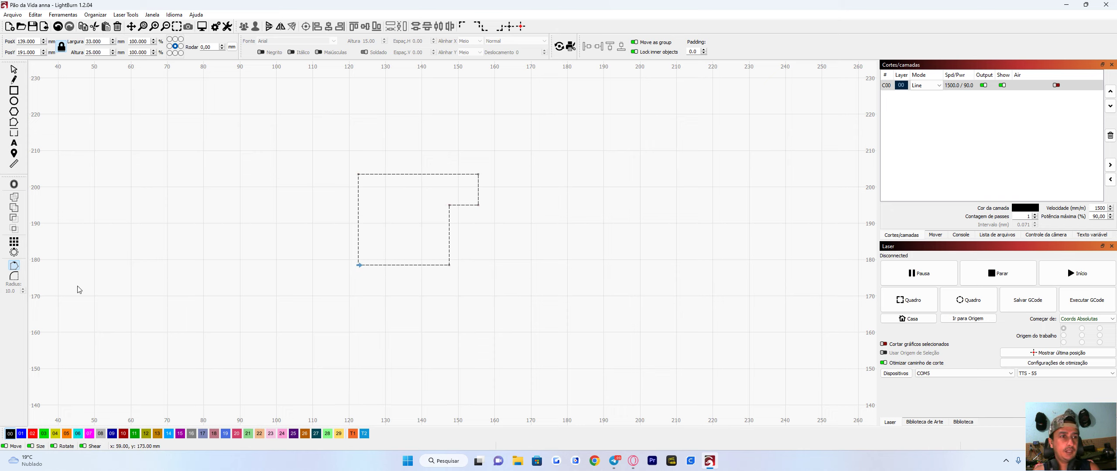
{"action": "left_click", "coordinate": [16, 267]}
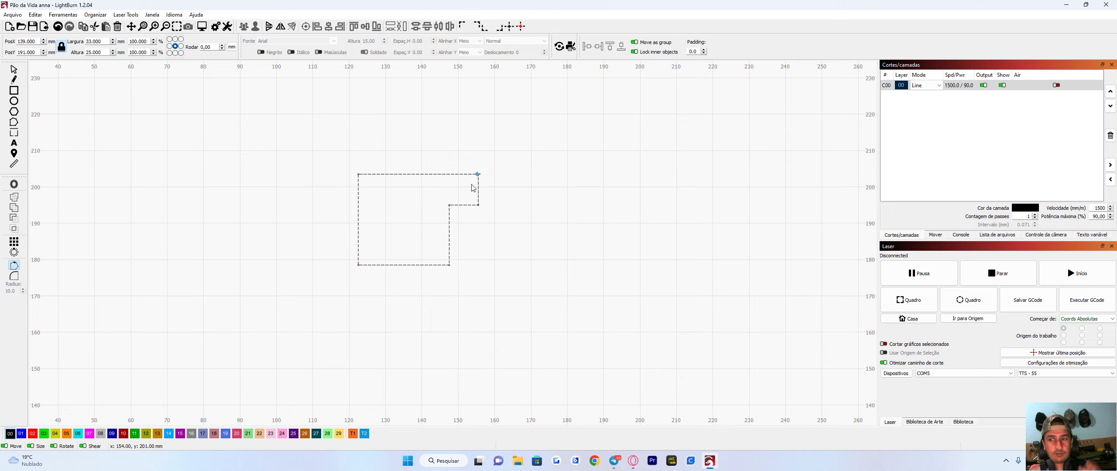
Round the notched shape's upper-left corner with a 10 mm radius.
{"action": "left_click", "coordinate": [15, 277]}
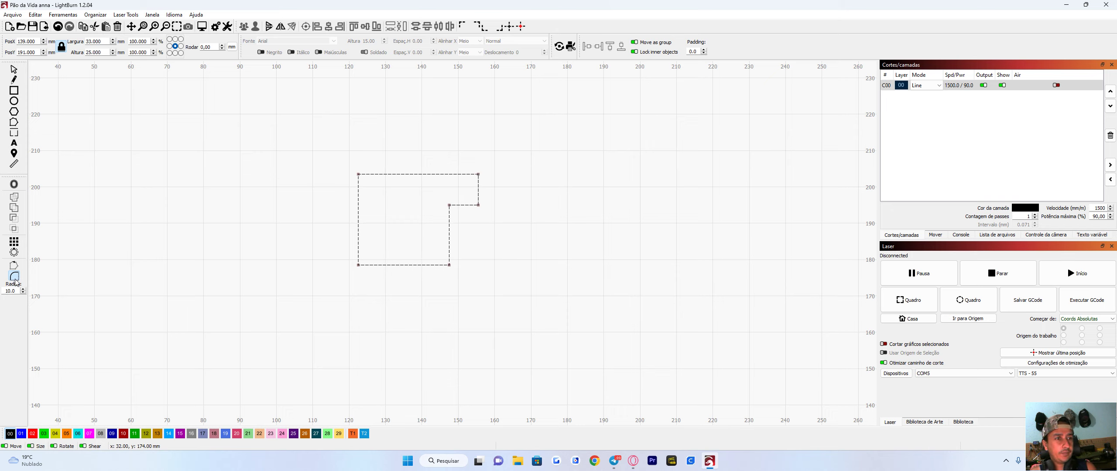
{"action": "left_click", "coordinate": [358, 174]}
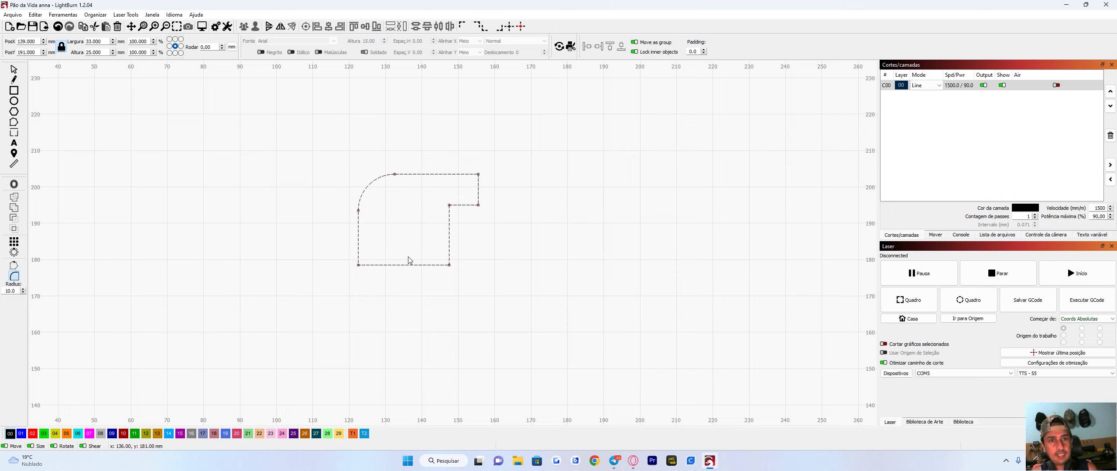
{"action": "left_click", "coordinate": [24, 290]}
{"action": "left_click", "coordinate": [25, 290]}
{"action": "left_click", "coordinate": [23, 289]}
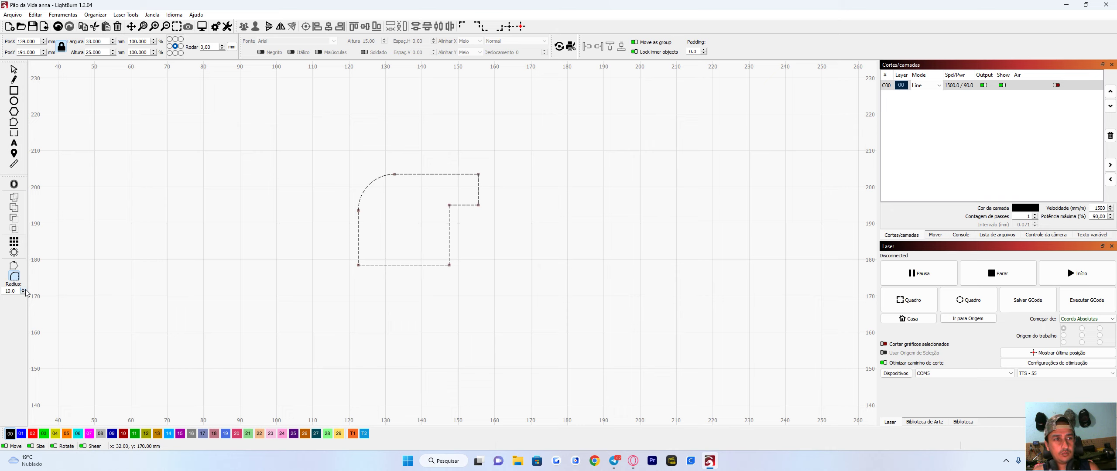
Undo the 10 mm rounding and round the notched shape's upper-left corner with a 3 mm radius instead.
{"action": "left_click", "coordinate": [57, 26]}
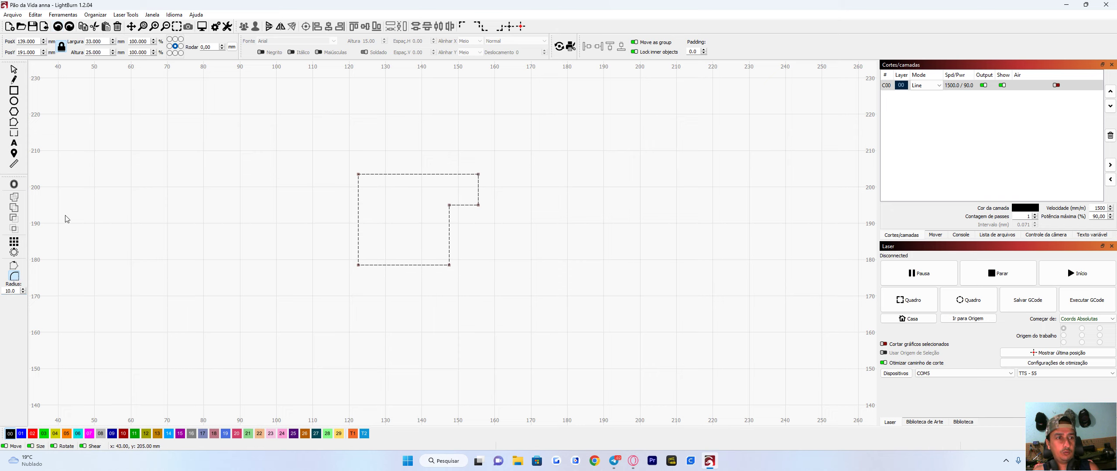
{"action": "left_click", "coordinate": [22, 292]}
{"action": "left_click", "coordinate": [357, 175]}
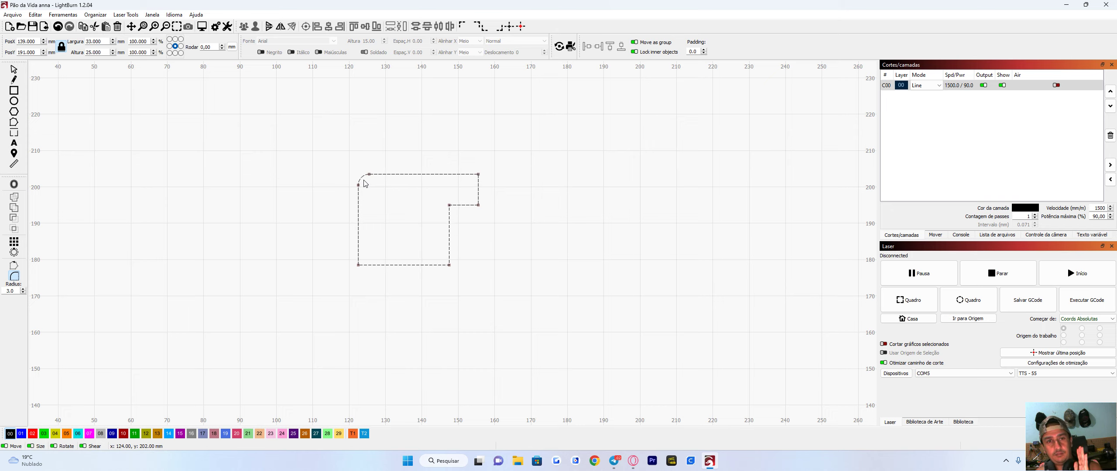
Undo the 3 mm rounding, round the same upper-left corner with a 20 mm radius, and return to the selection tool.
{"action": "left_click", "coordinate": [24, 289]}
{"action": "left_click", "coordinate": [24, 290]}
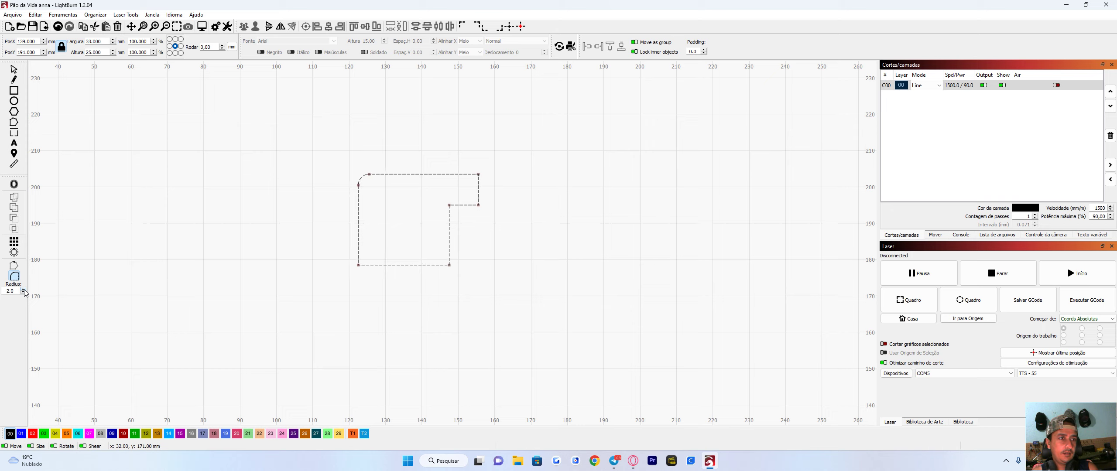
{"action": "left_click", "coordinate": [24, 290]}
{"action": "left_click", "coordinate": [24, 289]}
{"action": "left_click", "coordinate": [24, 290]}
{"action": "left_click", "coordinate": [24, 289]}
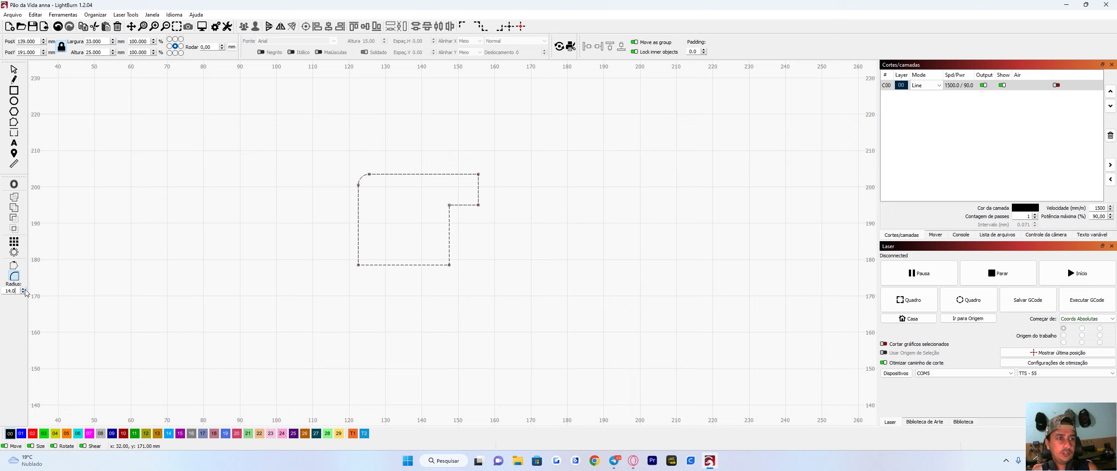
{"action": "left_click", "coordinate": [24, 290]}
{"action": "left_click", "coordinate": [24, 289]}
{"action": "left_click", "coordinate": [24, 289]}
{"action": "left_click", "coordinate": [57, 27]}
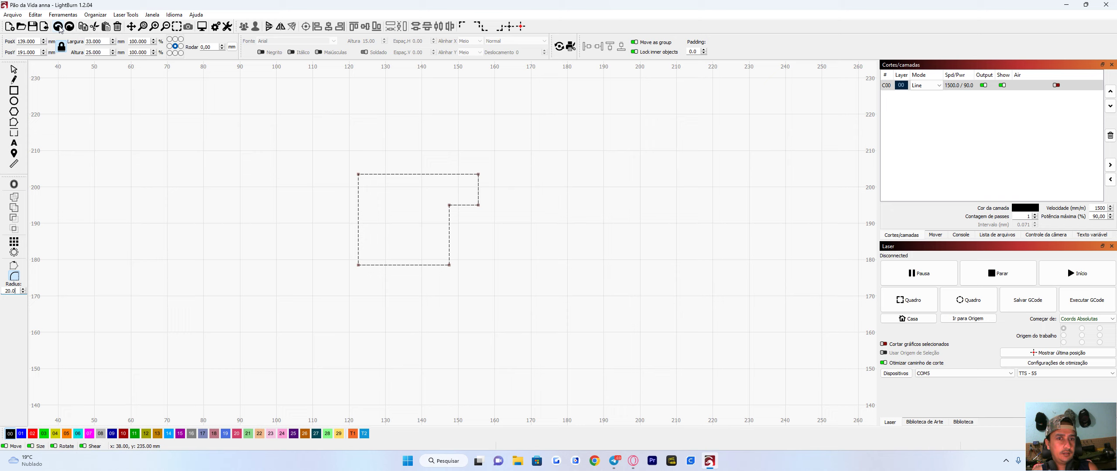
{"action": "left_click", "coordinate": [359, 174]}
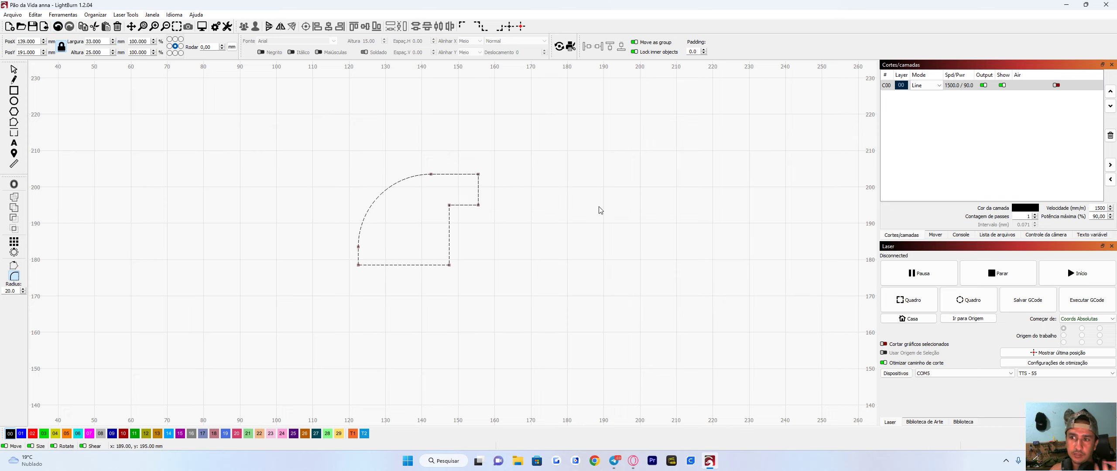
{"action": "scroll", "coordinate": [600, 212], "scroll_direction": "down", "scroll_amount": 3}
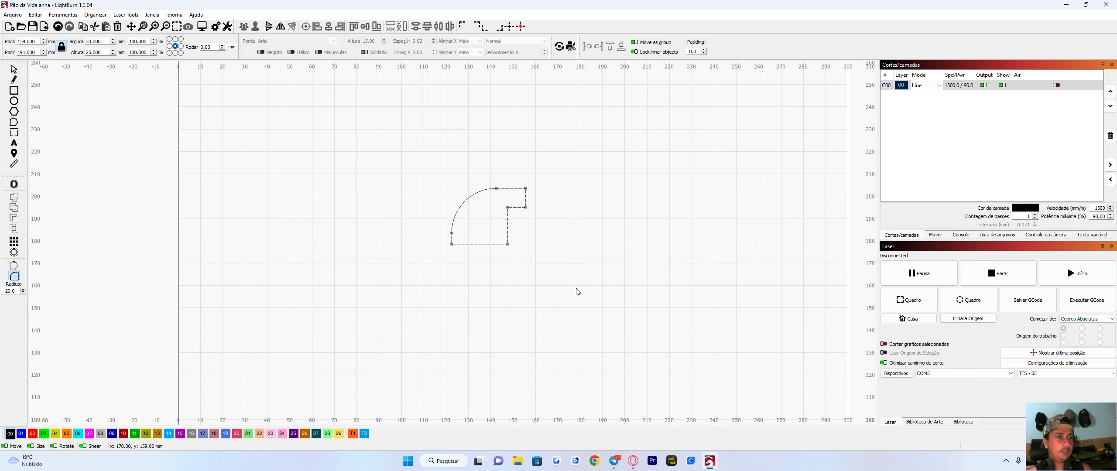
{"action": "left_click_drag", "start_coordinate": [571, 264], "coordinate": [525, 311]}
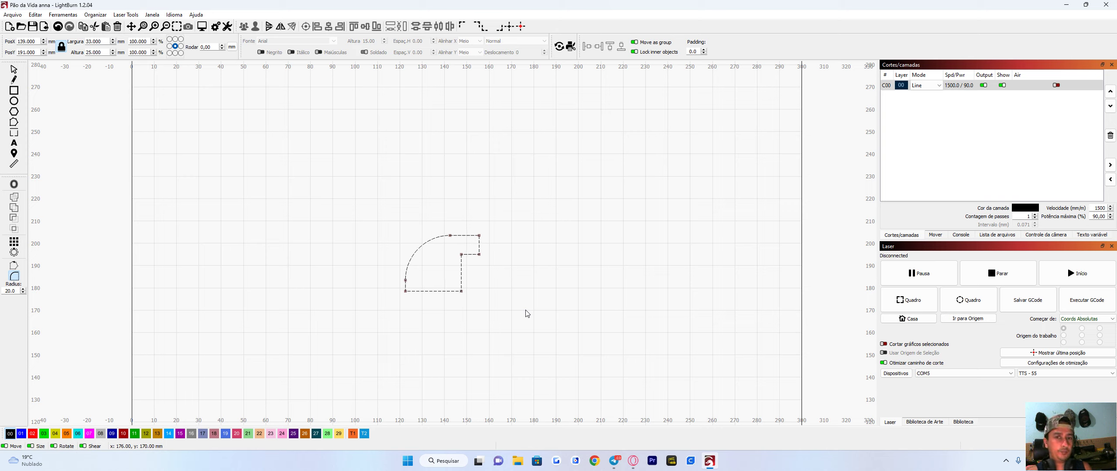
{"action": "left_click", "coordinate": [14, 69]}
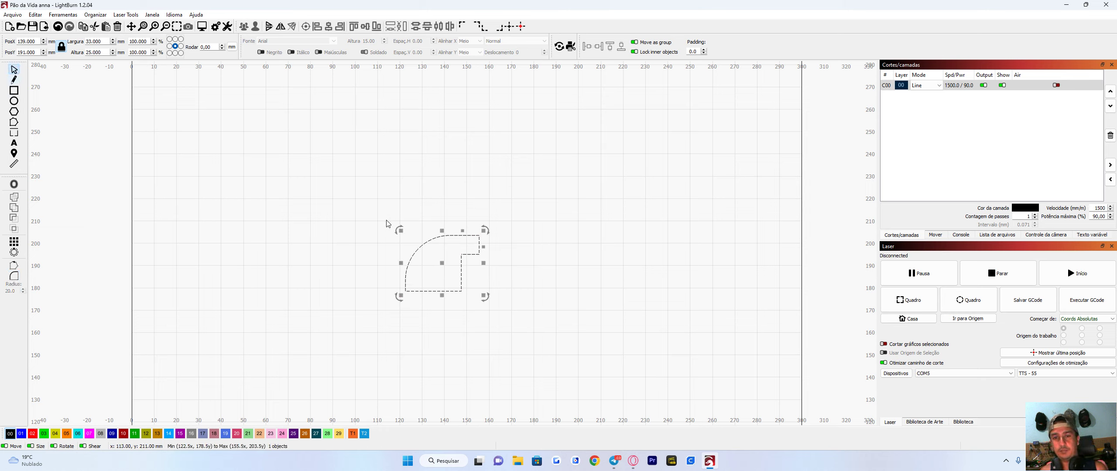